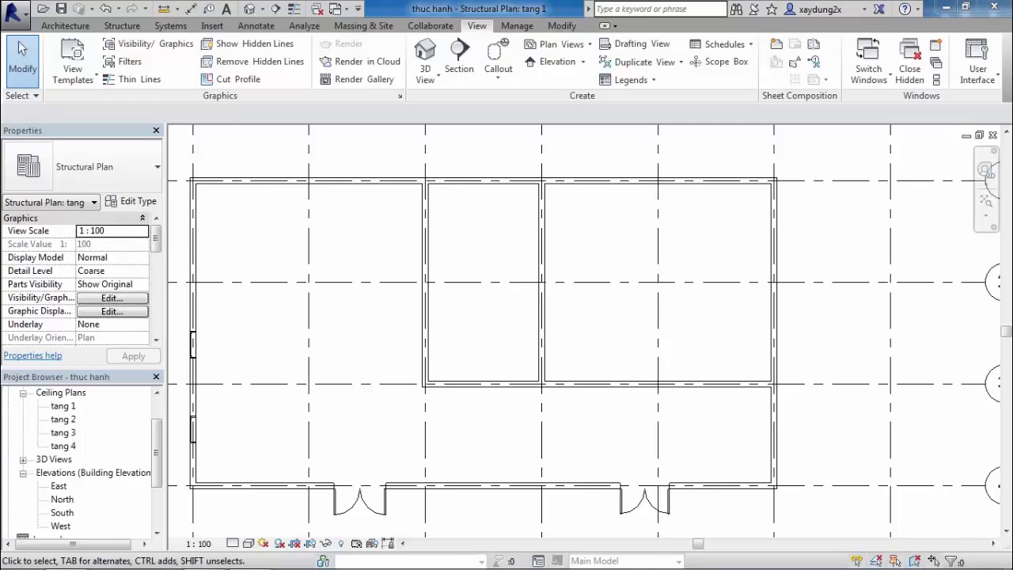
- Recenter the structural plan, then switch to the tang 1 reflected ceiling plan
scroll(614, 240, down, 2)
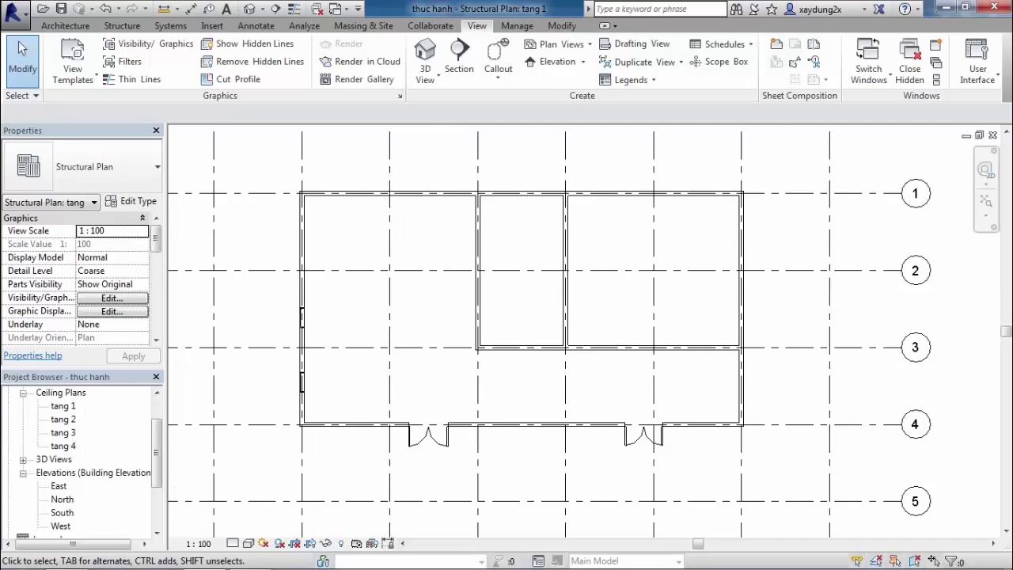
scroll(79, 444, up, 2)
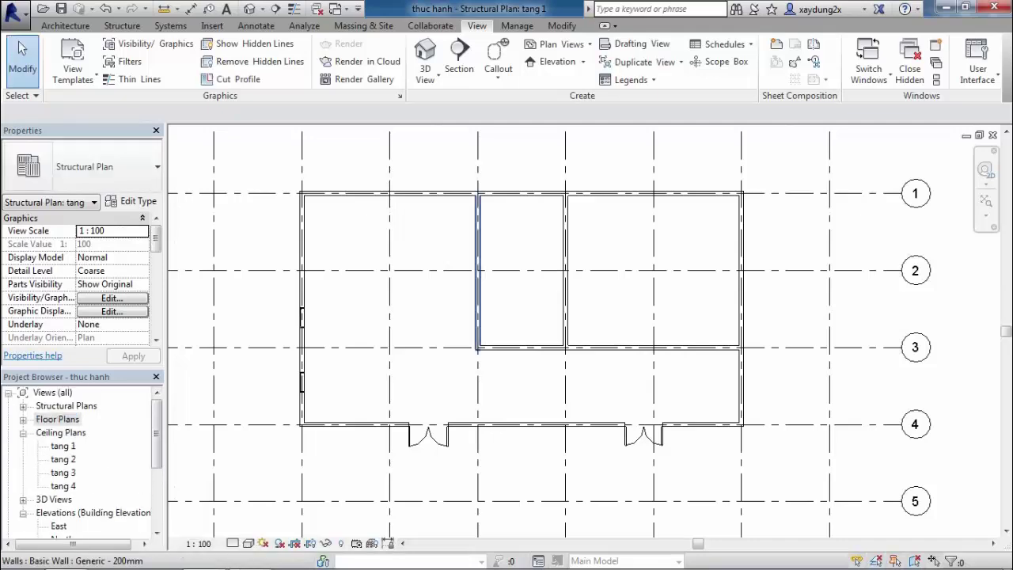
scroll(478, 242, up, 2)
middle_drag(478, 242, 502, 230)
click(63, 446)
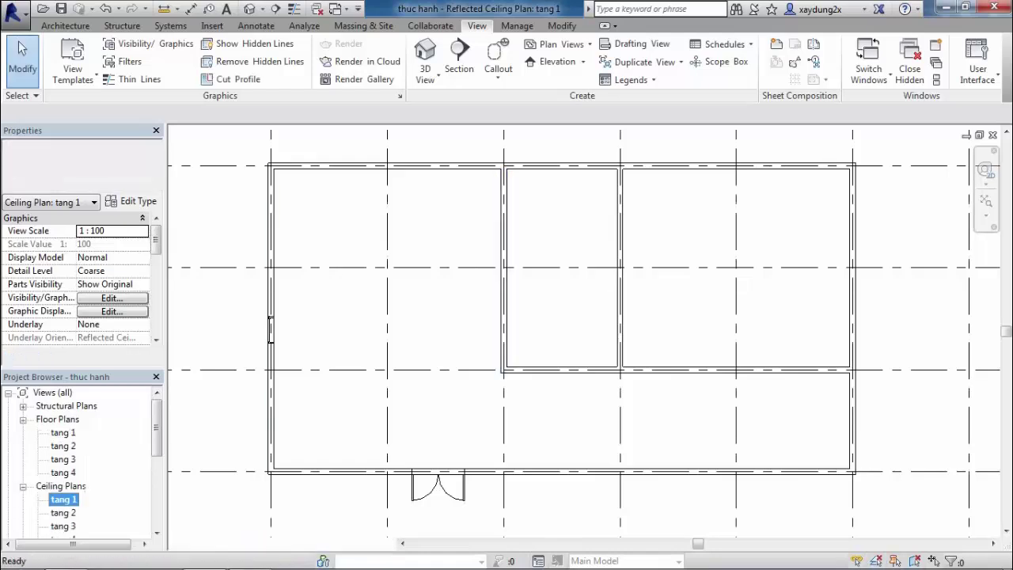
- Open the tang 1 floor plan with the whole house outline and grid in view
click(64, 432)
key(Return)
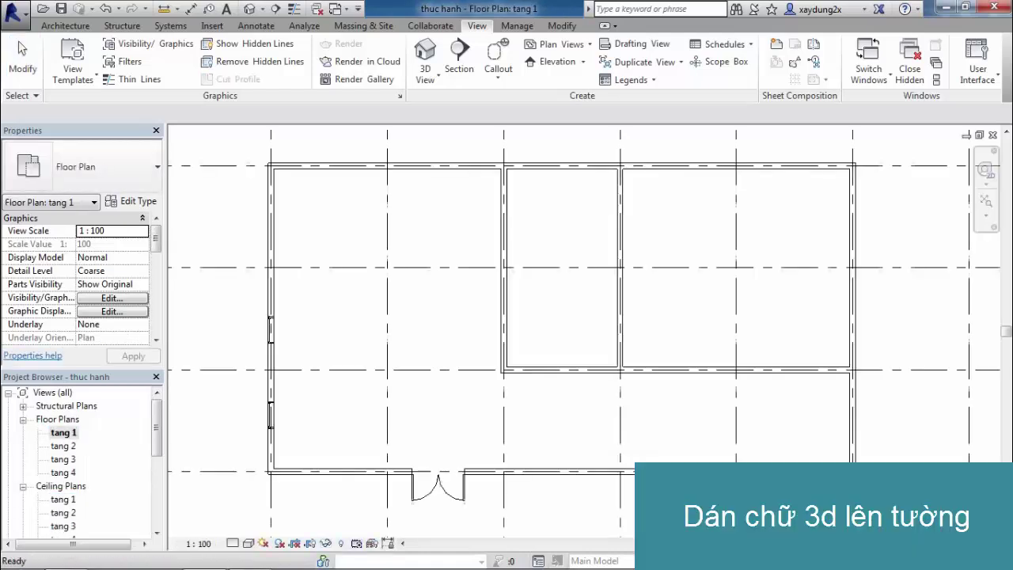
scroll(522, 285, up, 2)
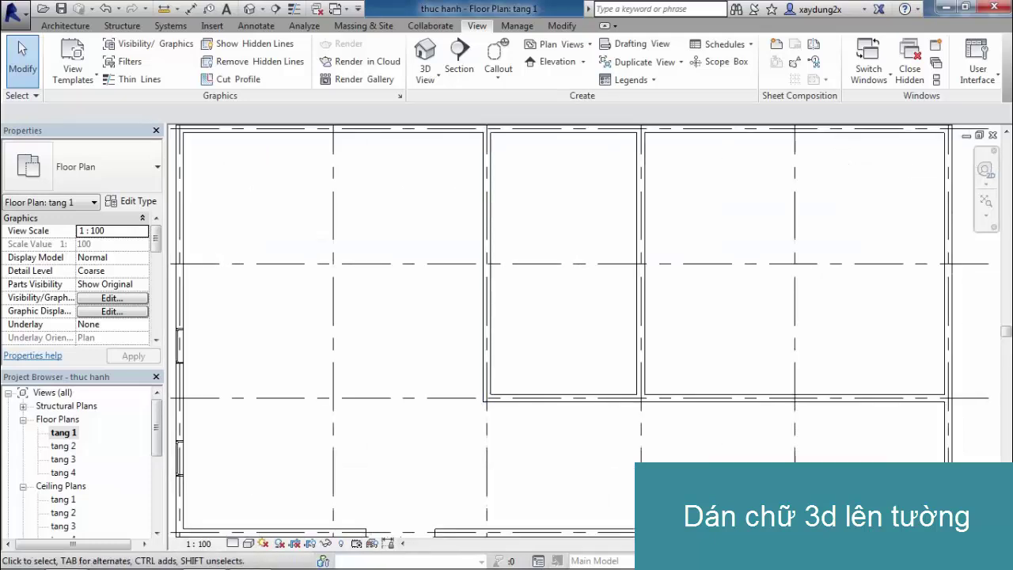
middle_drag(486, 317, 483, 326)
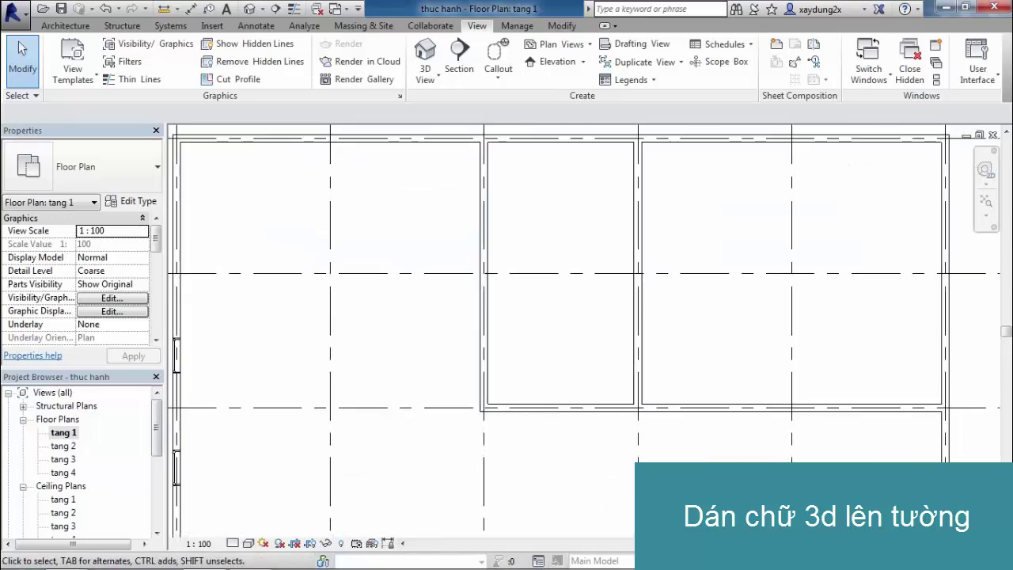
scroll(500, 304, down, 2)
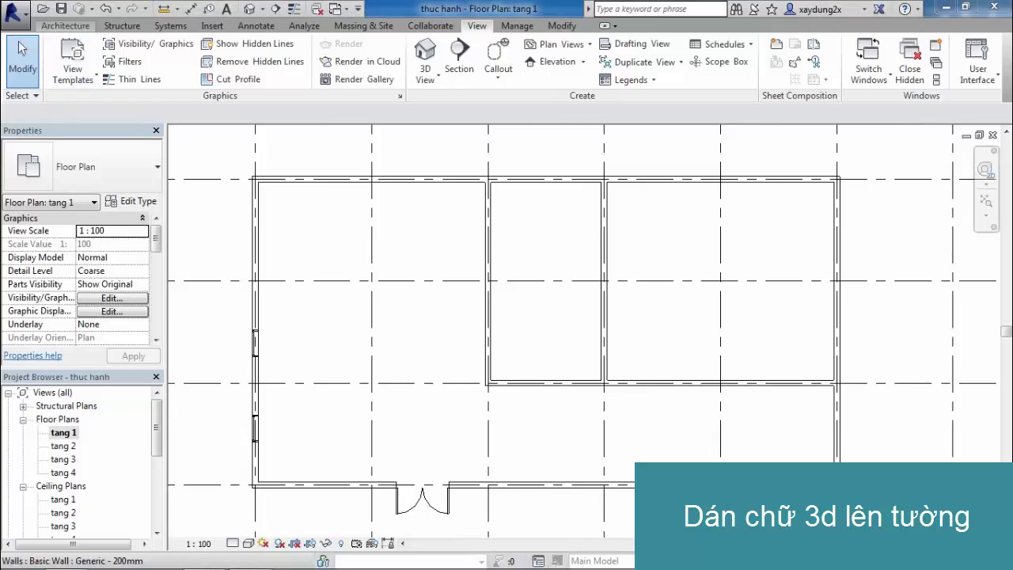
click(65, 25)
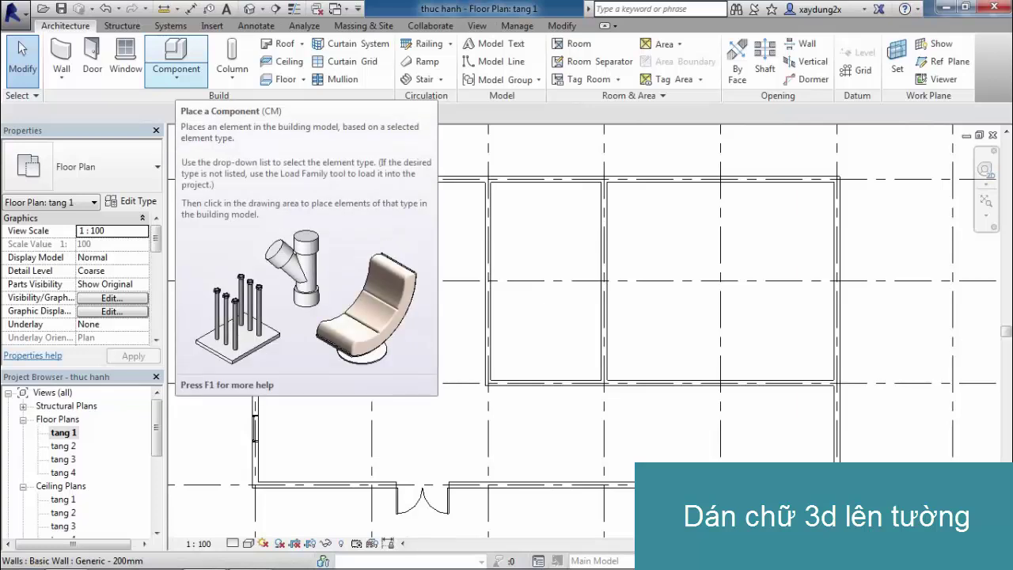
- Start Place a Component, cancelling the Project Not Saved Recently reminder
click(176, 73)
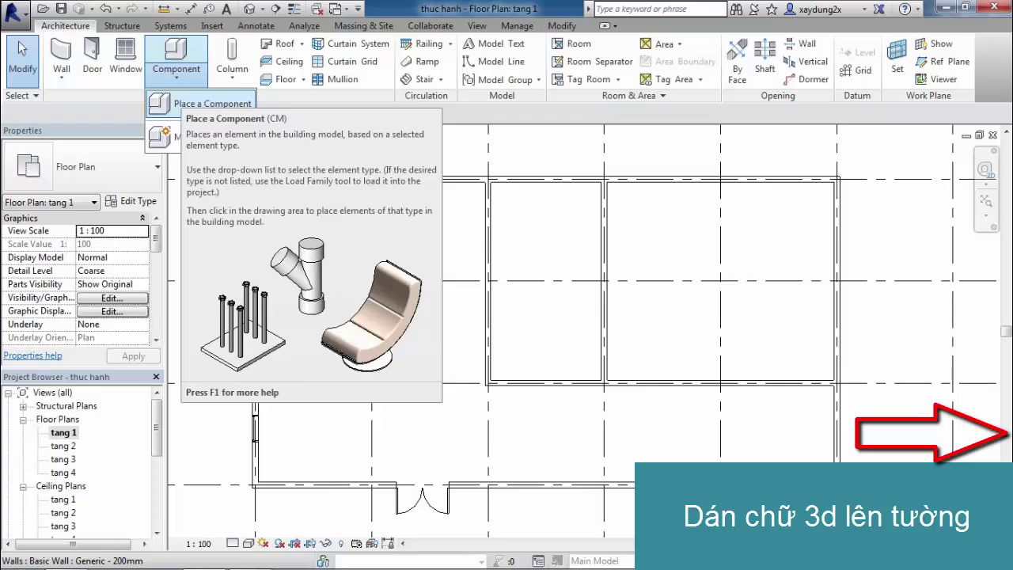
click(202, 103)
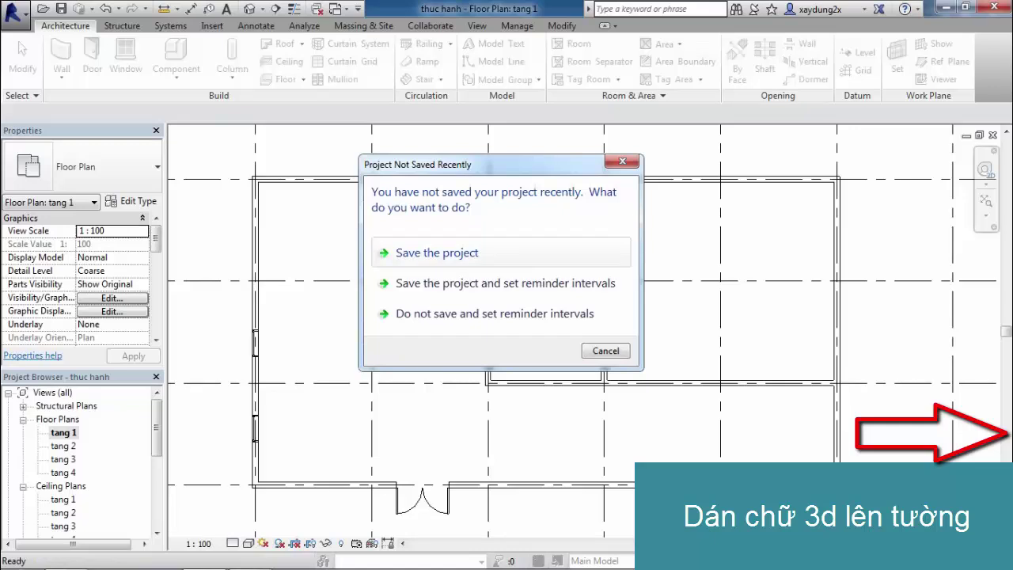
click(606, 351)
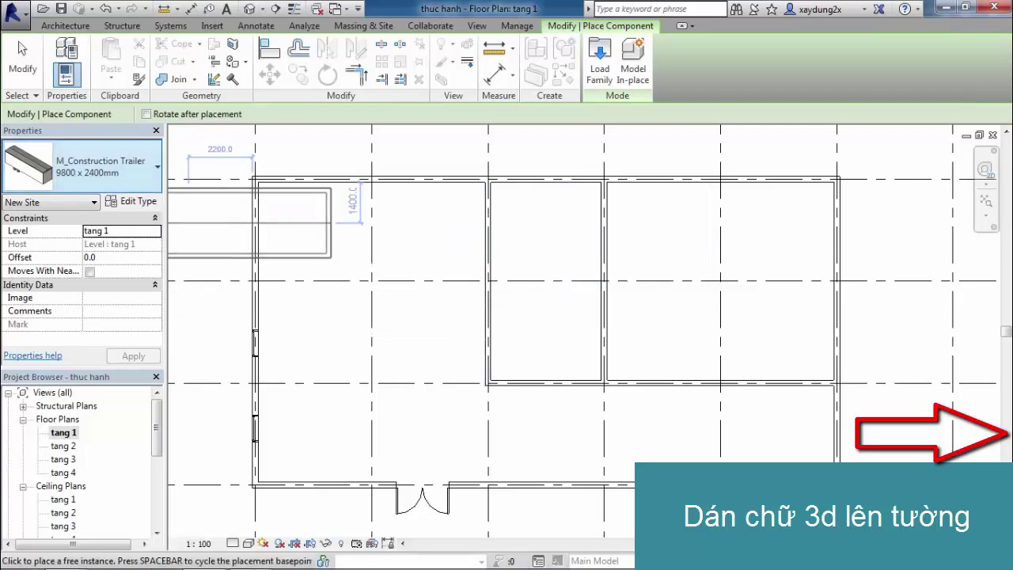
- Place an M_Construction Trailer 9800 x 2400mm in the lower-right room, then view it in 3D
click(103, 167)
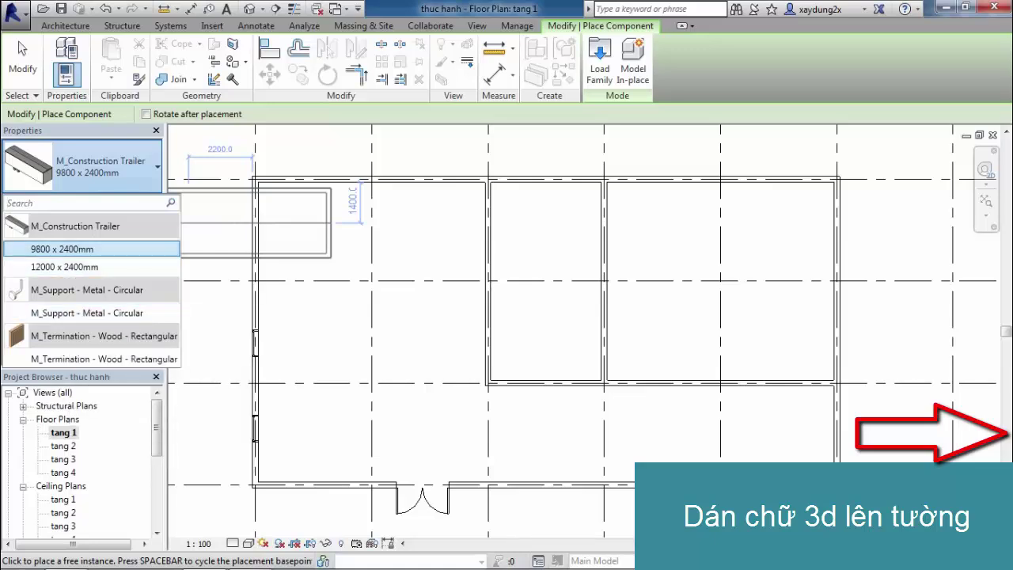
click(62, 248)
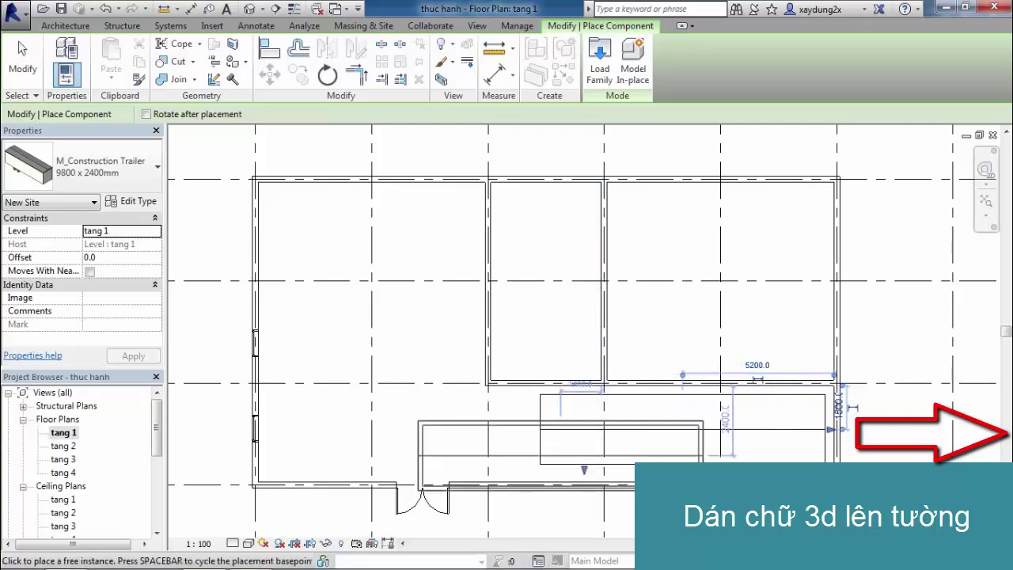
click(683, 429)
key(Escape)
key(Escape)
click(682, 429)
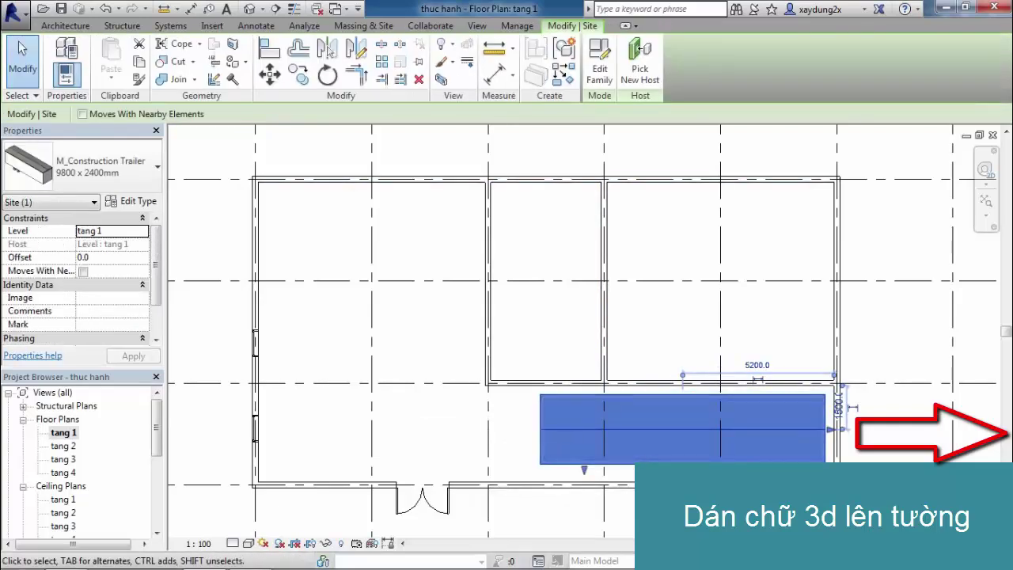
click(250, 9)
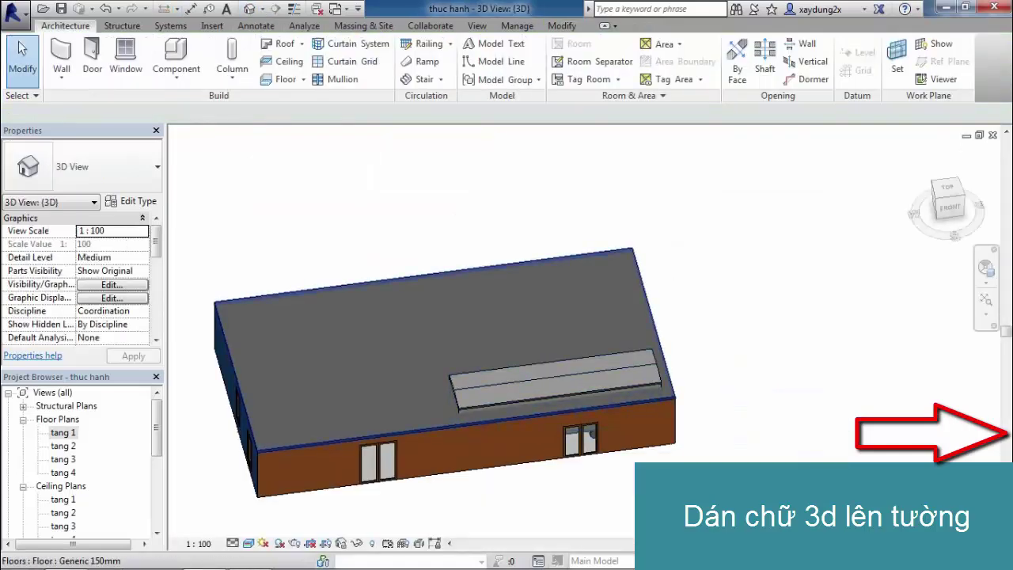
- Hide the upper floor slab in the 3D view
click(463, 431)
right_click(464, 432)
mouse_move(515, 160)
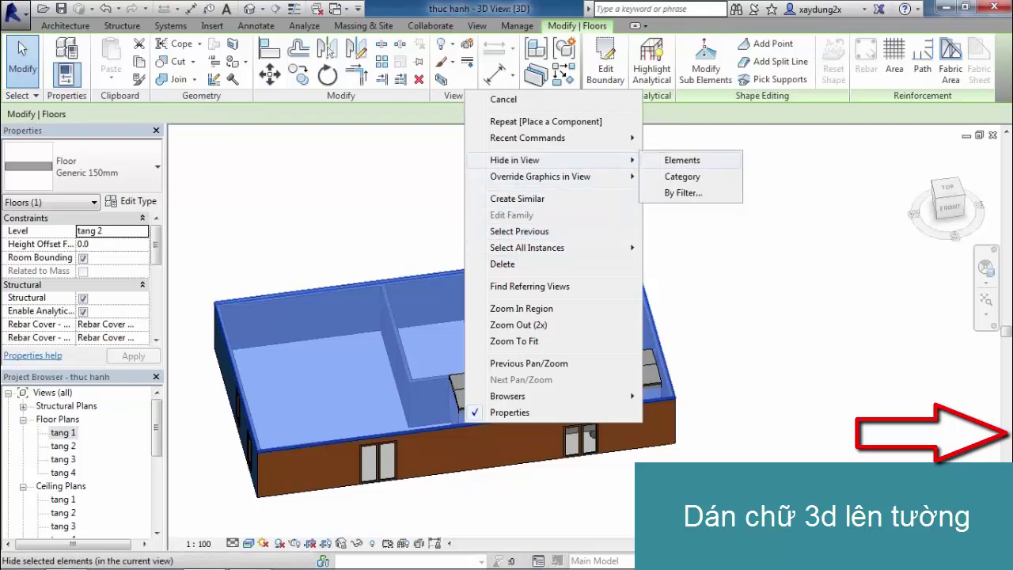
click(682, 159)
- Orbit into the house to inspect the placed construction trailer
mouse_move(444, 356)
shift+middle_down()
mouse_move(491, 301)
mouse_move(586, 320)
mouse_move(507, 262)
mouse_move(546, 309)
shift+middle_up()
click(514, 277)
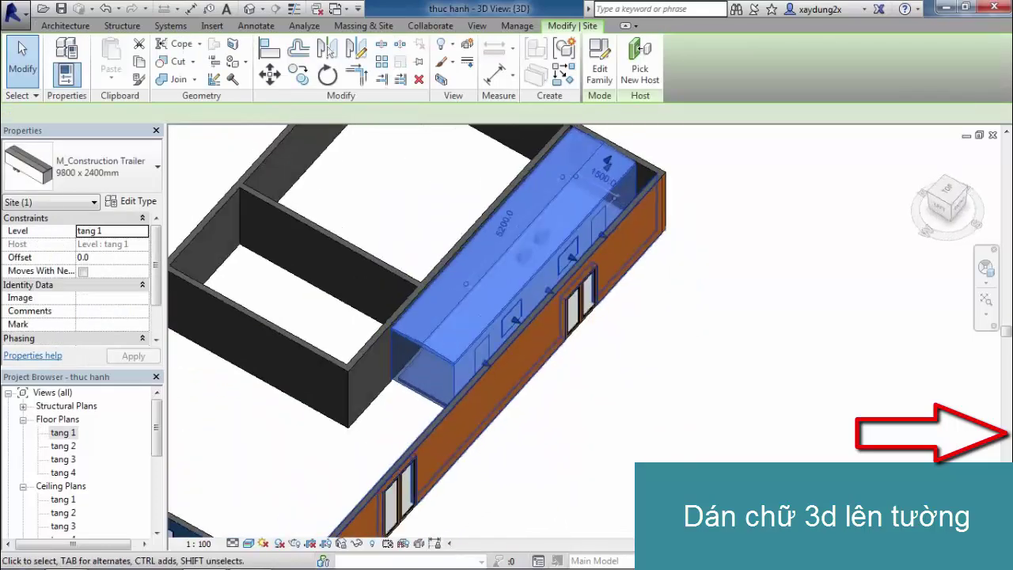
scroll(420, 332, down, 3)
shift+middle_drag(420, 333, 423, 347)
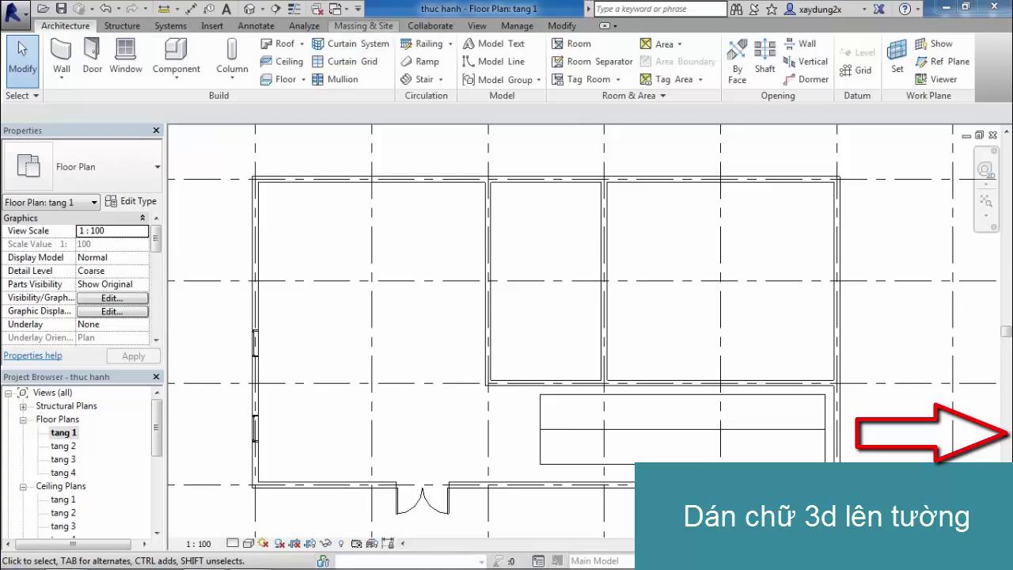
- Open Load Family from the Insert tab and browse to REVIT > Libraries > US Metric
click(212, 26)
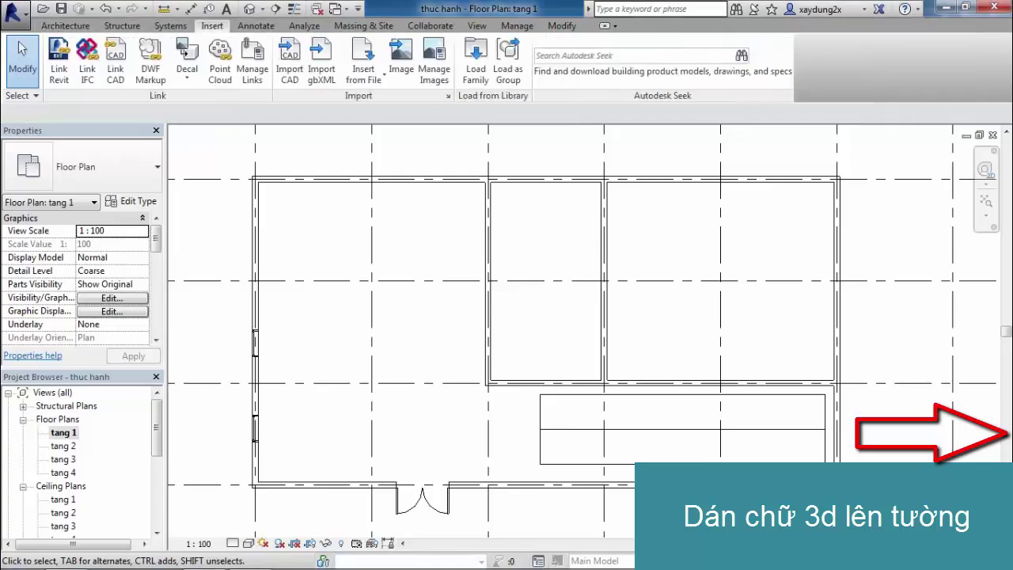
click(475, 63)
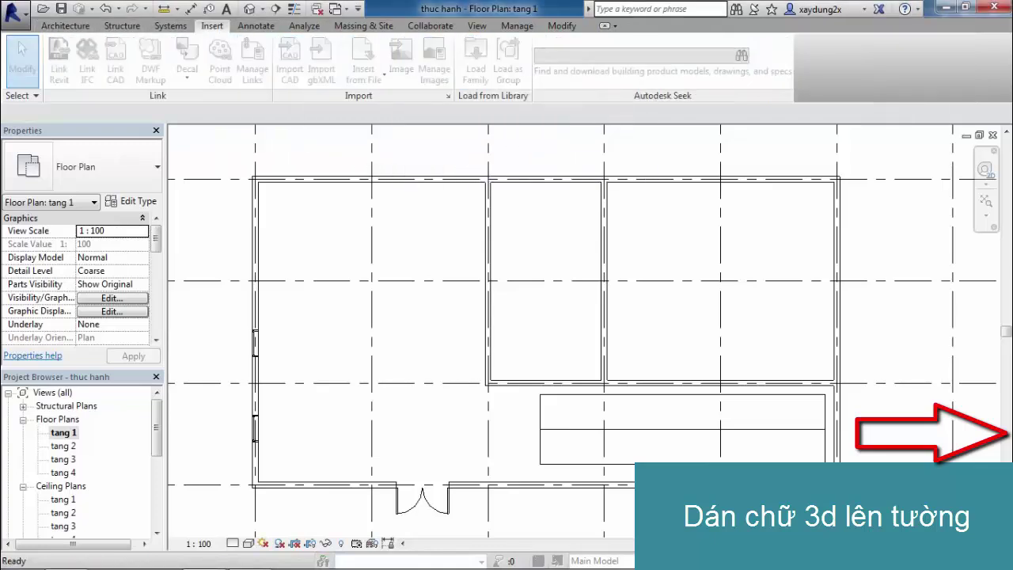
click(658, 141)
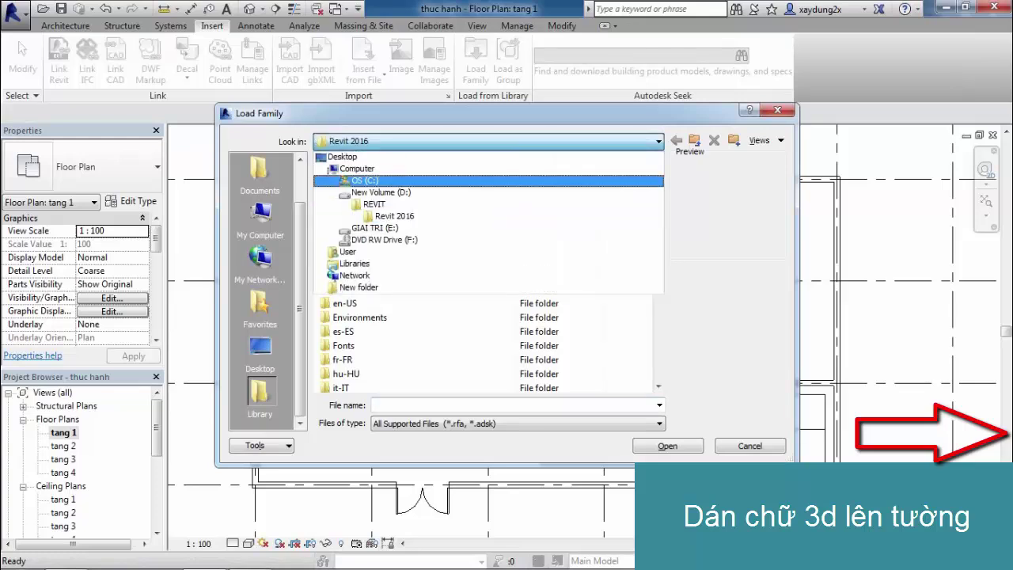
click(373, 205)
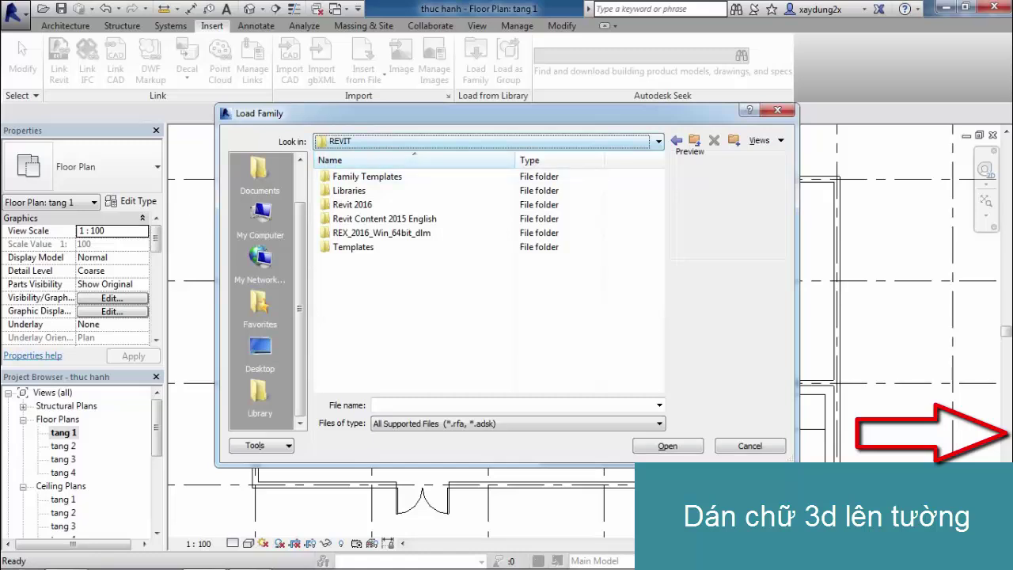
click(349, 191)
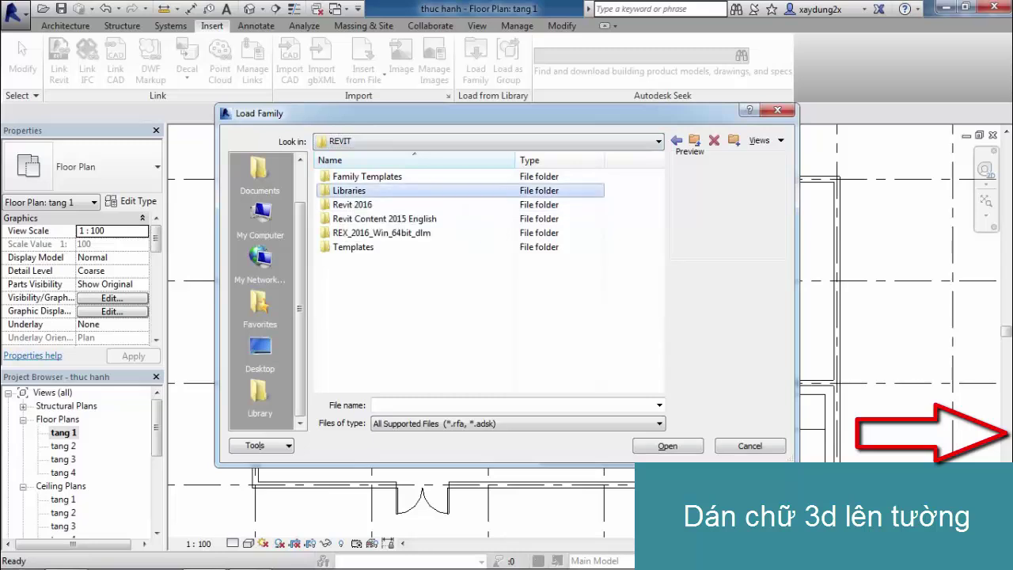
key(Return)
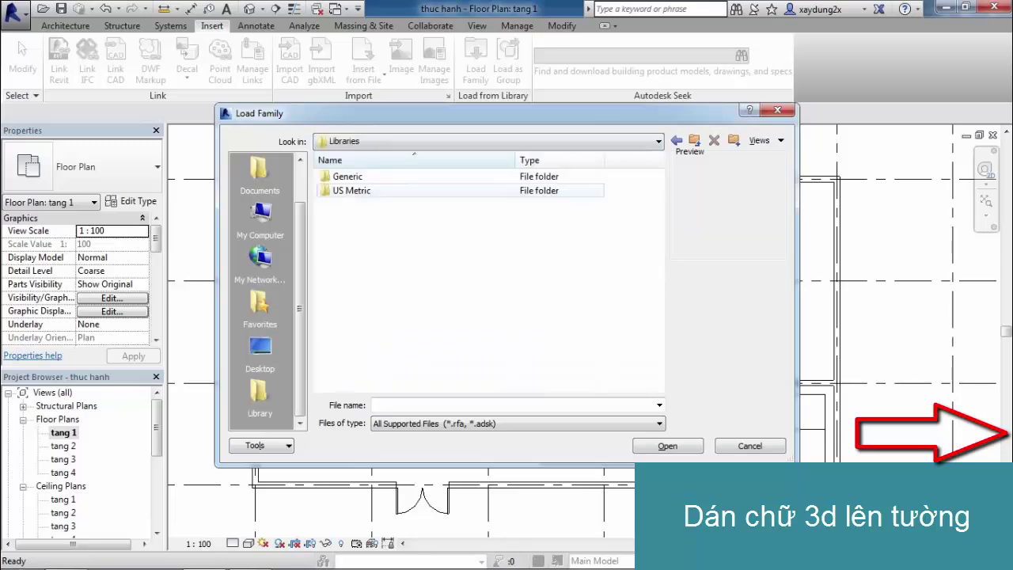
click(352, 191)
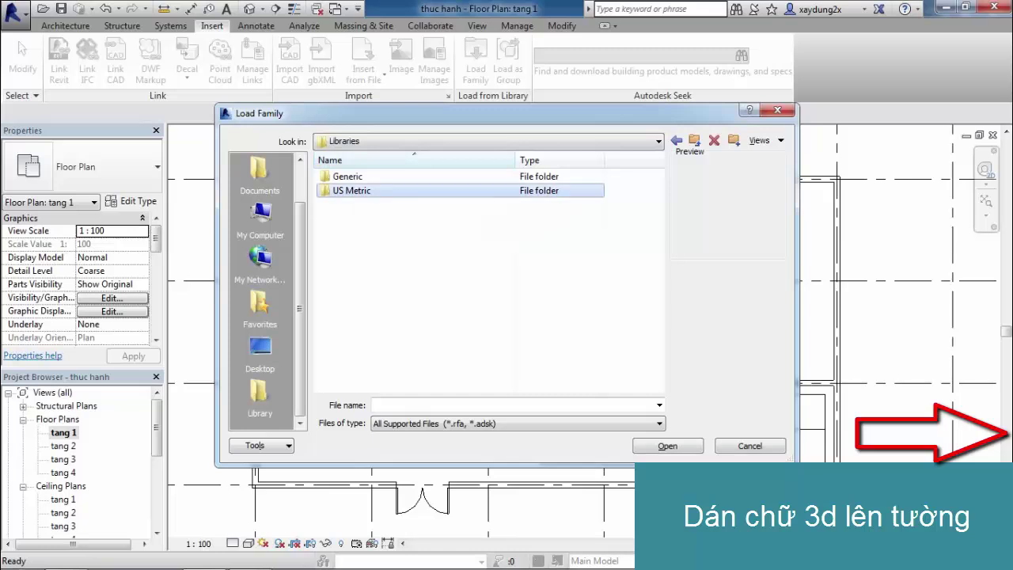
key(Return)
scroll(487, 281, down, 2)
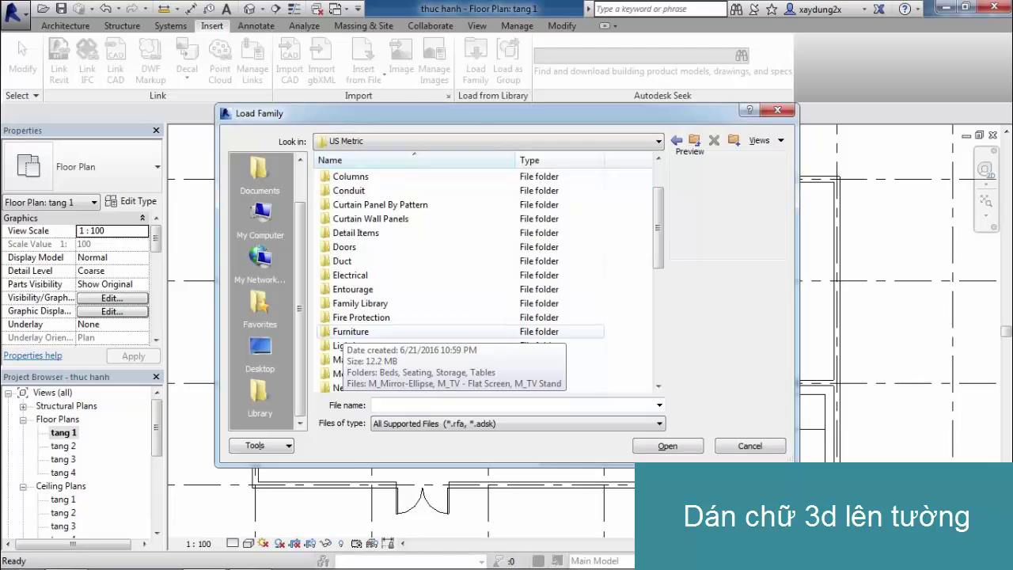
- Open Furniture > Beds and preview the Box, Bunk, Hospital, Shaker and Standard beds
click(351, 331)
double_click(351, 331)
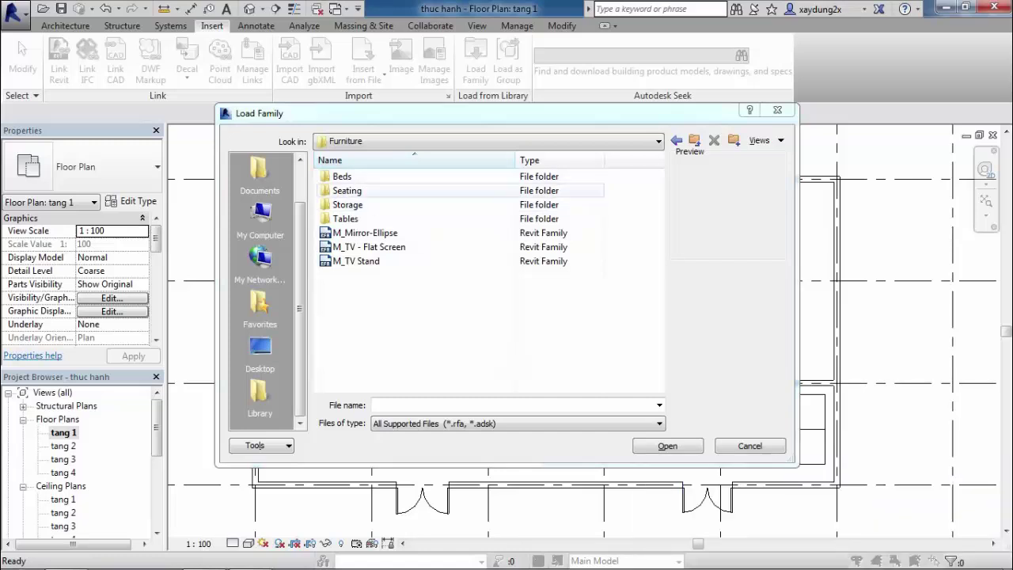
click(342, 177)
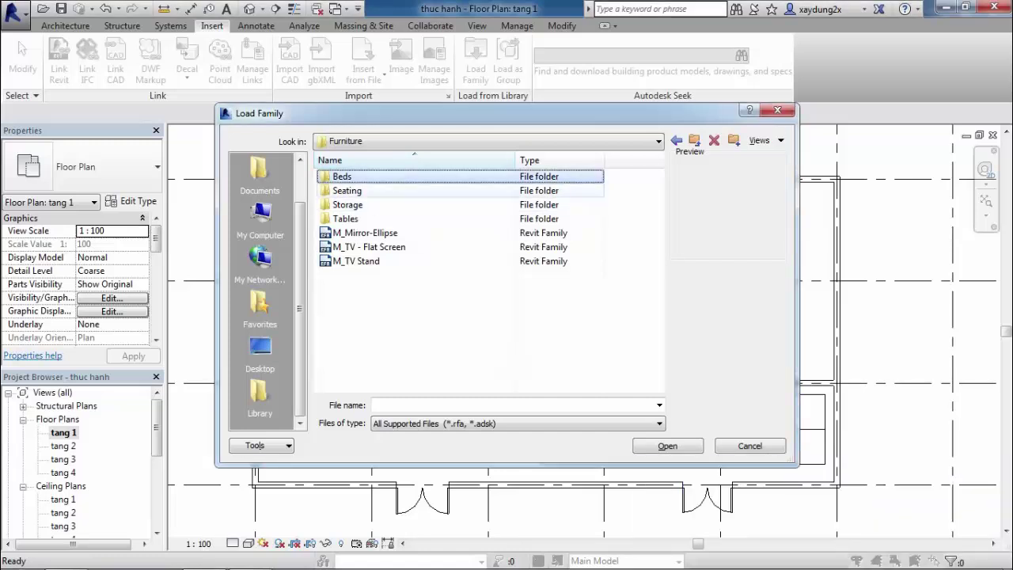
double_click(342, 177)
click(349, 177)
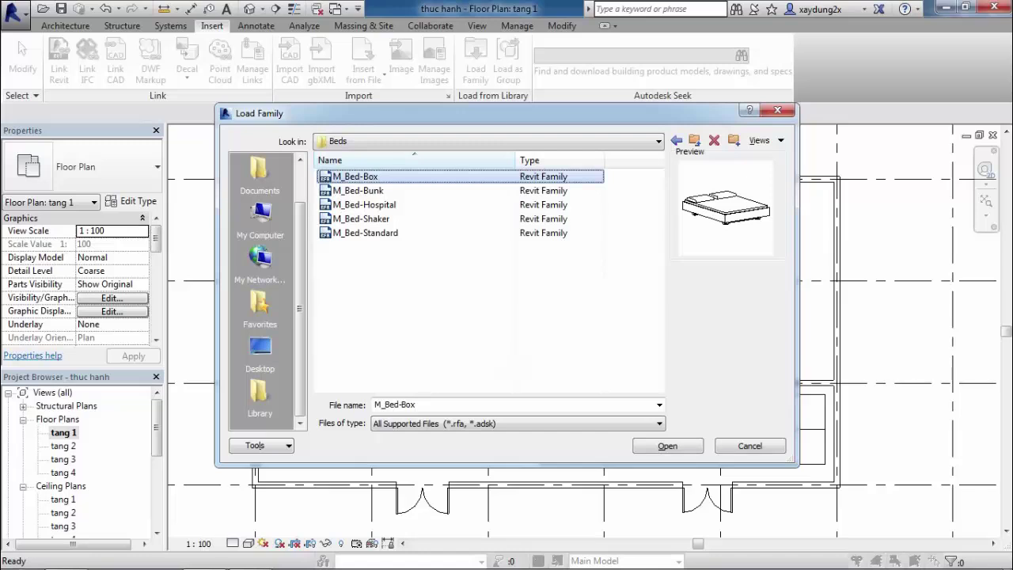
click(357, 190)
click(364, 204)
click(361, 218)
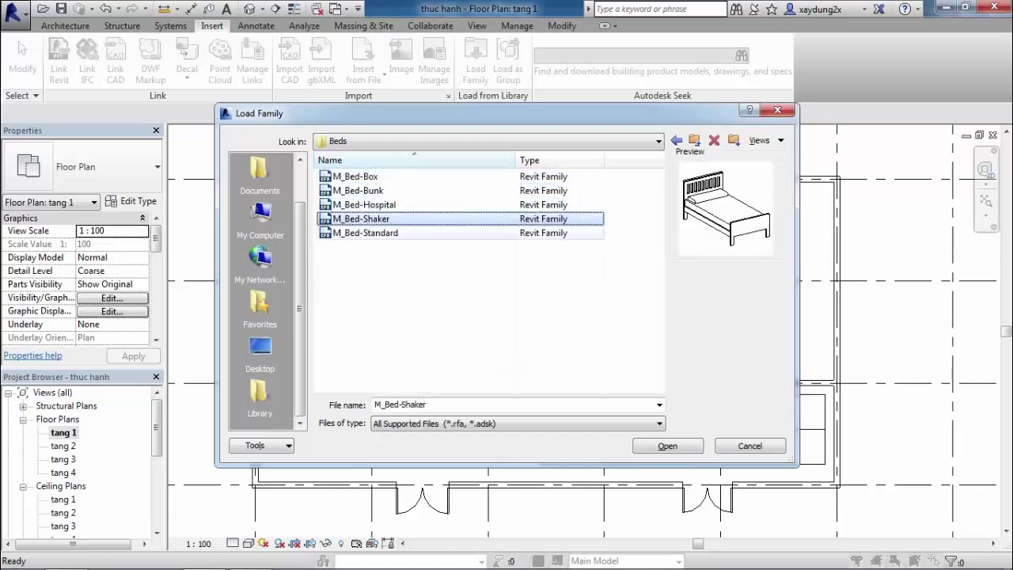
click(365, 232)
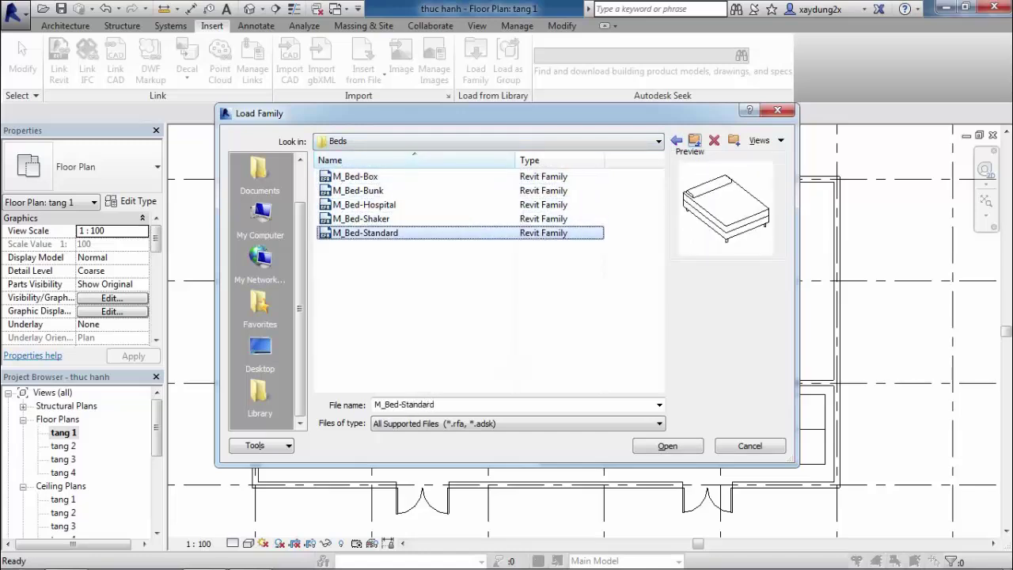
- Preview the Seating families: Locker Room bench, Breuer chair, Tablet Arm chair, Auditorium seating
click(694, 140)
click(348, 190)
double_click(348, 190)
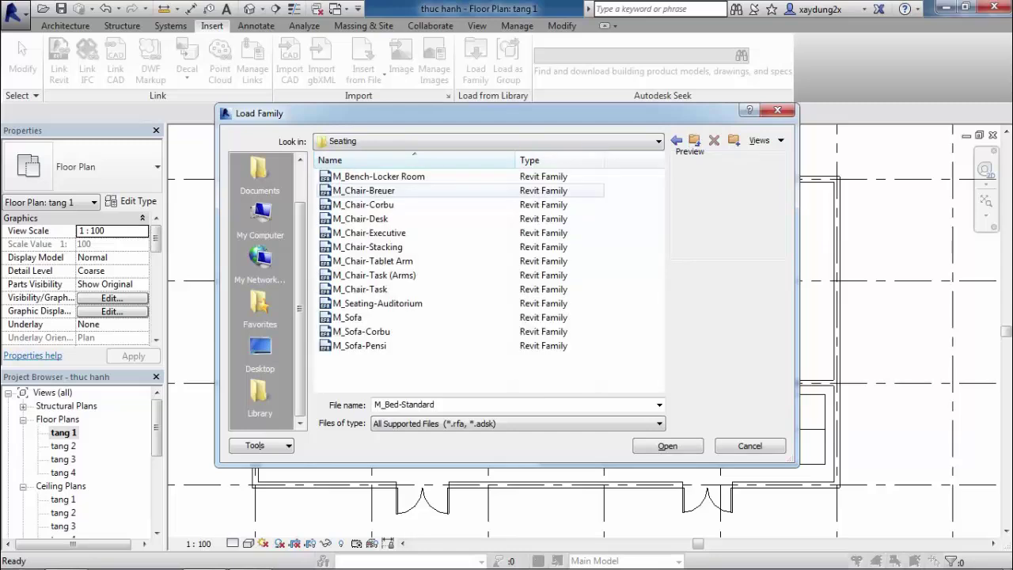
click(378, 177)
click(364, 191)
click(372, 261)
click(377, 303)
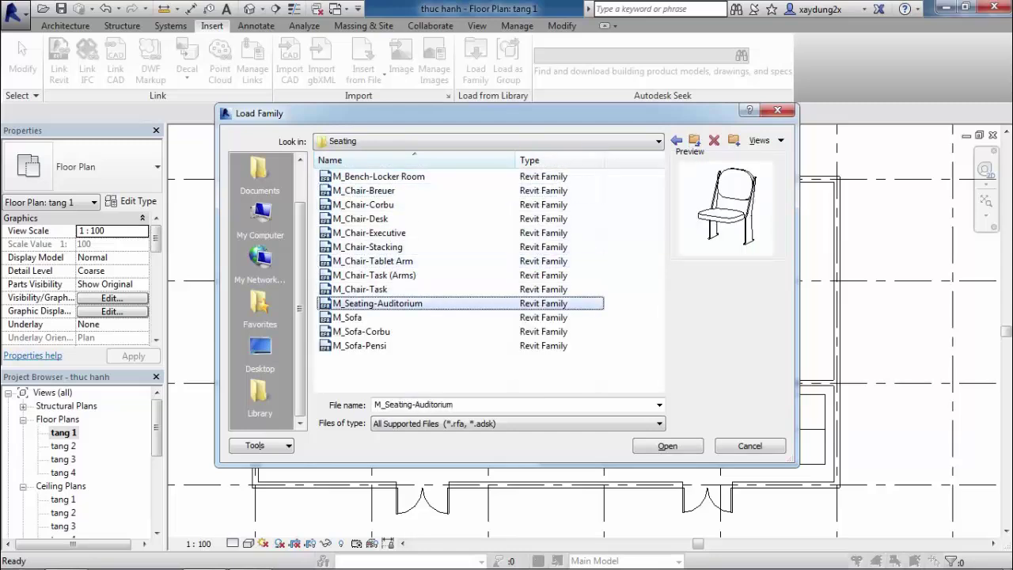
- Preview the Storage families: filing cabinets, M_Dresser, M_Shelving and M_Entertainment center
click(694, 140)
double_click(348, 204)
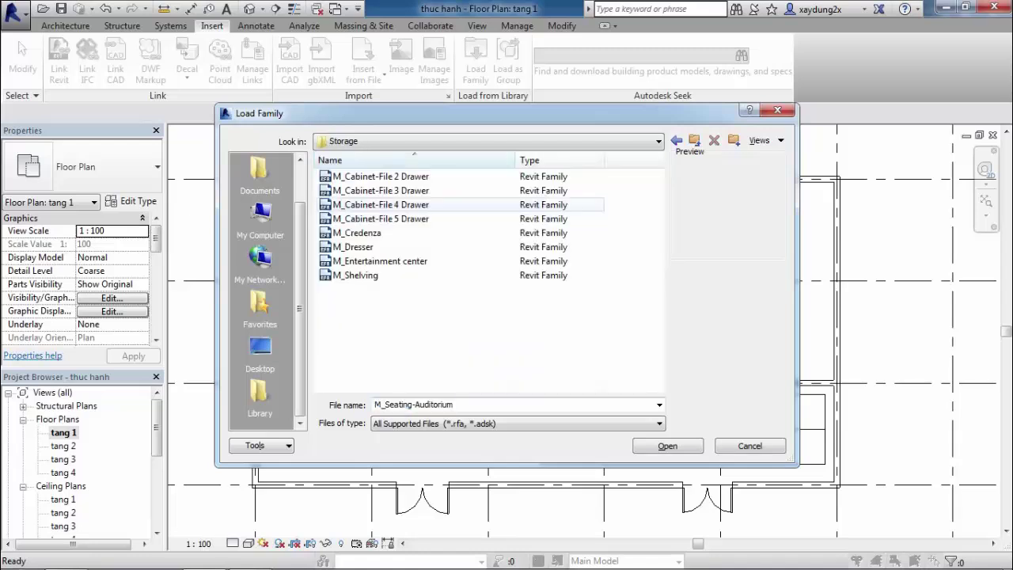
click(380, 177)
click(380, 191)
click(380, 218)
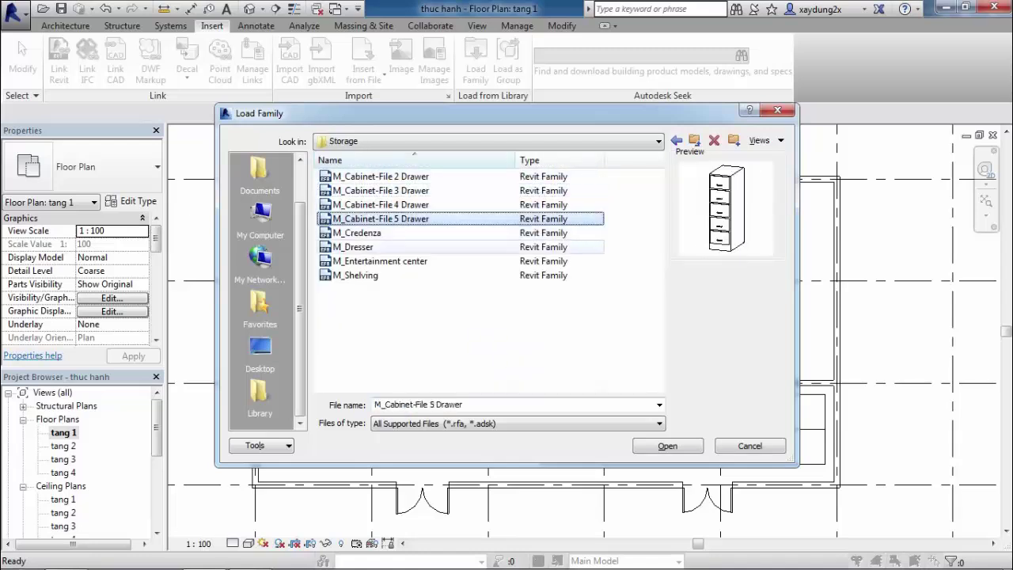
click(354, 247)
click(357, 275)
click(372, 261)
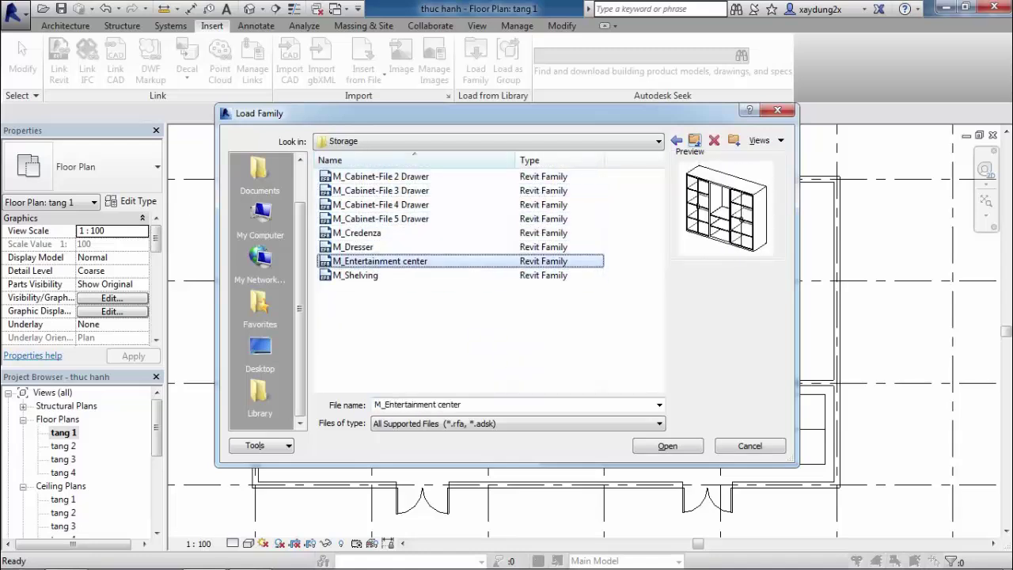
- Preview the Tables families: coffee, dining, end, rectangular and round tables, and M_Desk
click(694, 140)
double_click(348, 218)
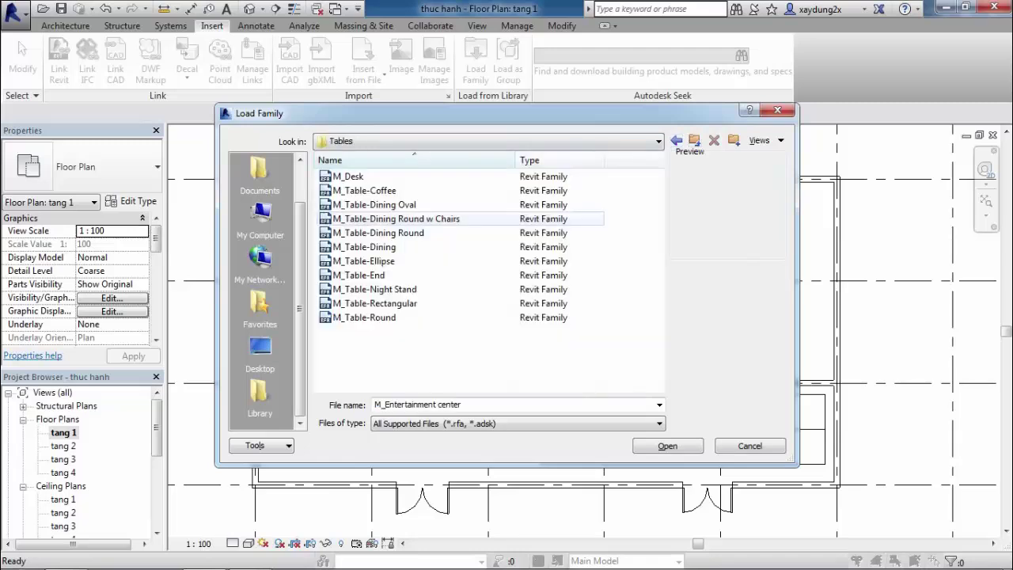
click(364, 191)
click(372, 204)
click(364, 247)
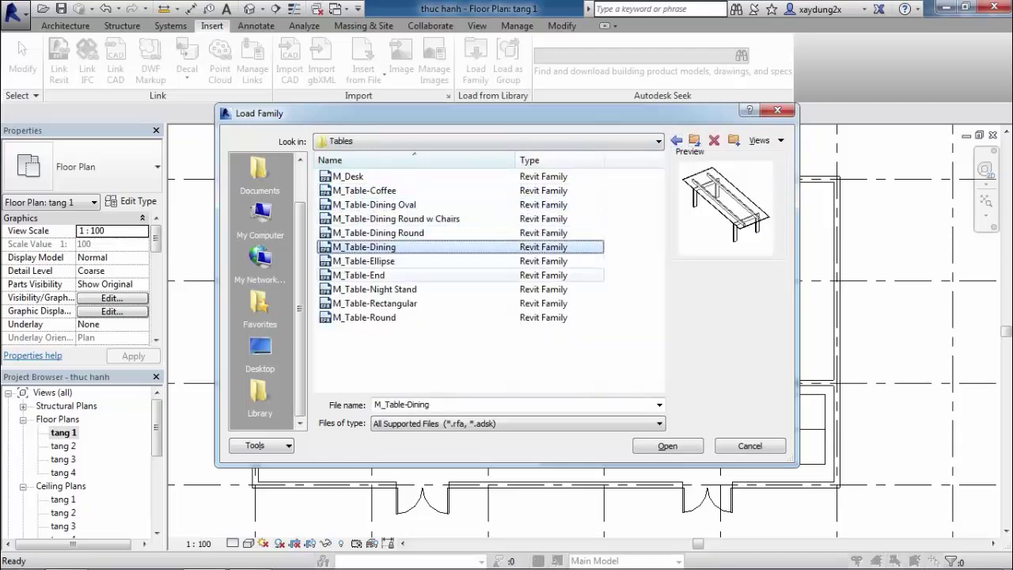
click(360, 275)
click(376, 303)
click(364, 318)
click(374, 204)
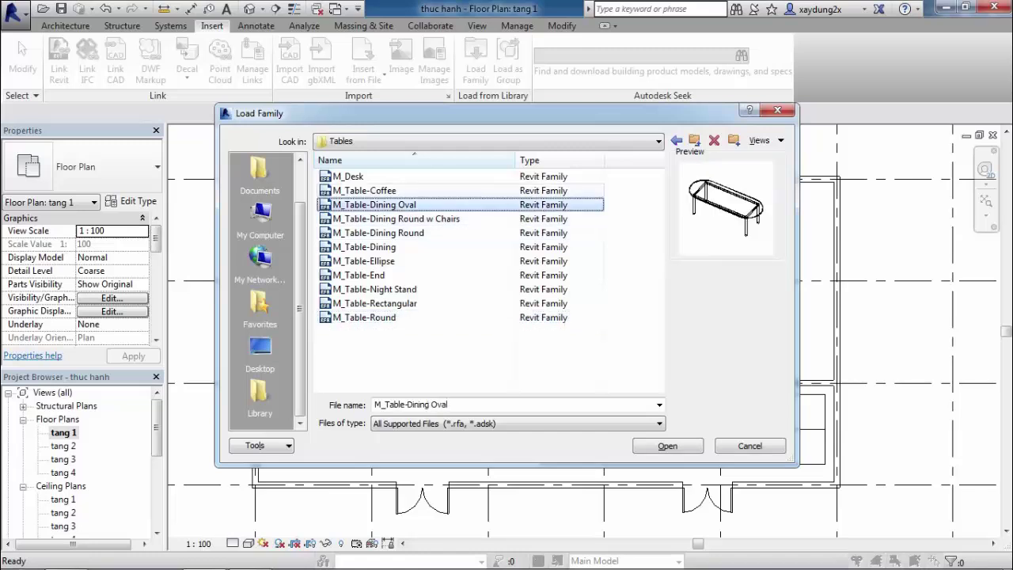
click(348, 176)
- Preview the Furniture-folder M_Mirror-Ellipse, M_TV - Flat Screen and M_TV Stand families
click(695, 140)
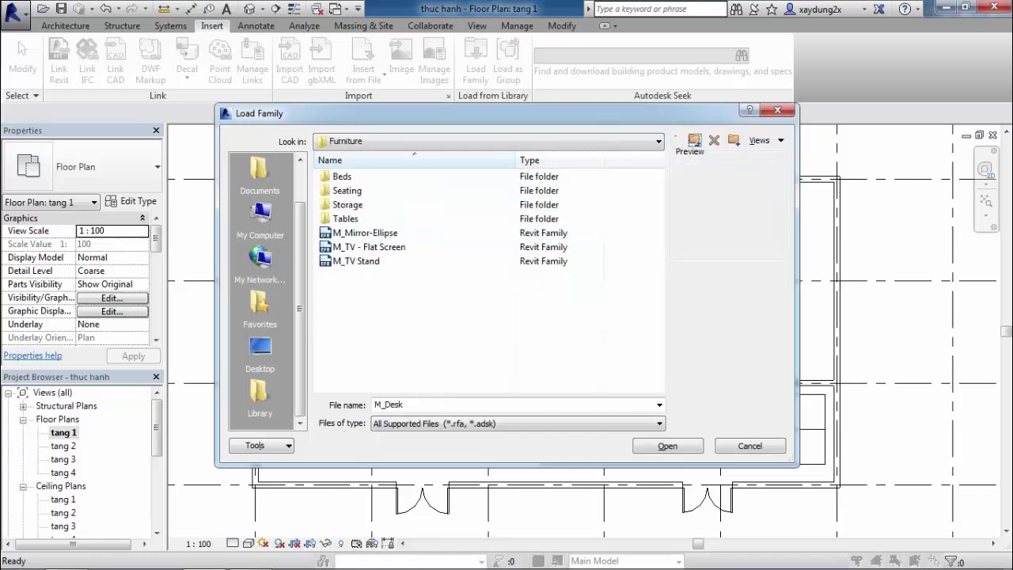
click(364, 232)
click(369, 247)
click(356, 262)
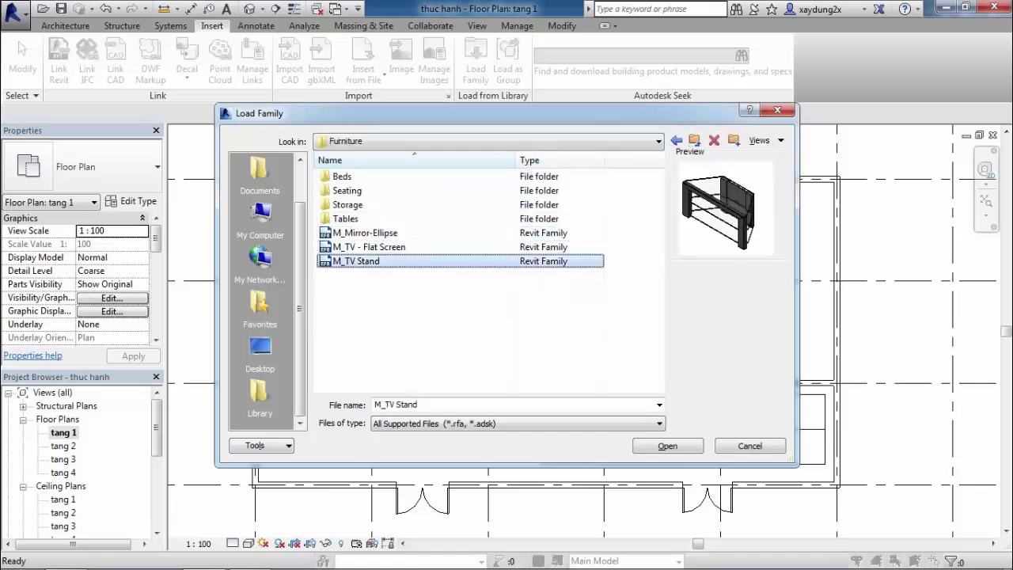
click(369, 247)
click(364, 233)
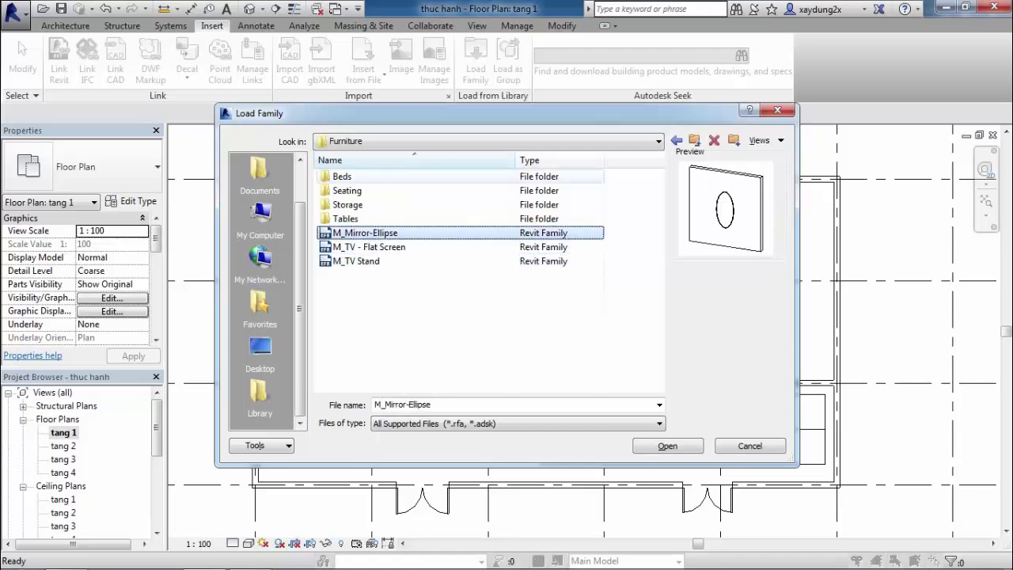
- Return to the Beds folder and load the M_Bed-Shaker family
click(342, 177)
key(Return)
click(355, 177)
click(358, 191)
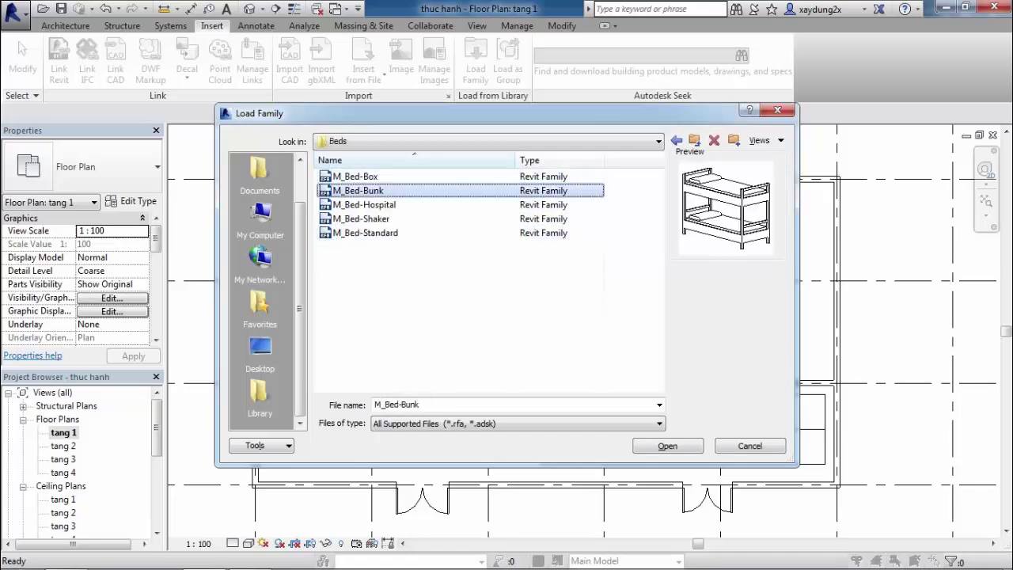
click(364, 205)
click(361, 219)
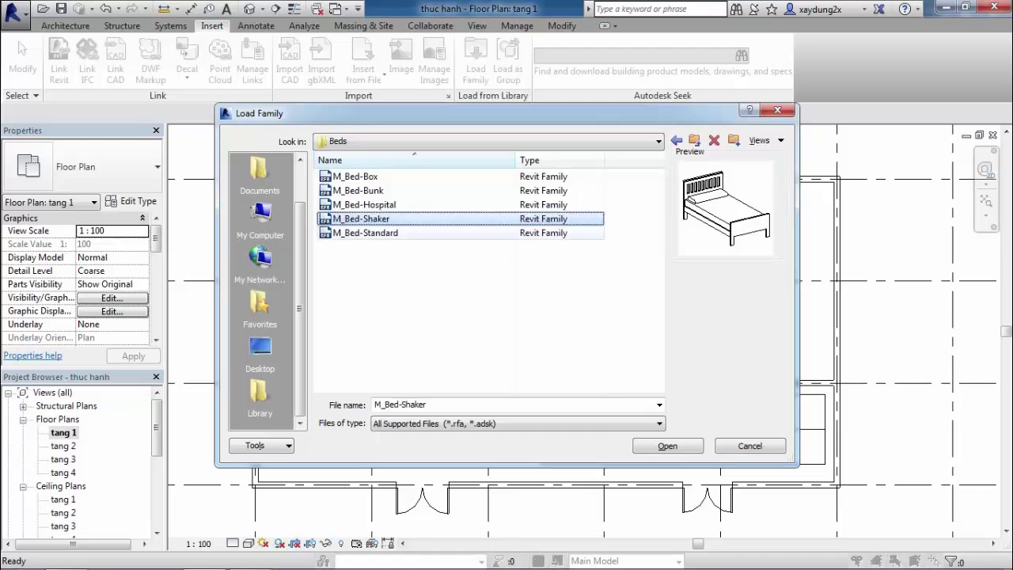
click(365, 232)
click(361, 218)
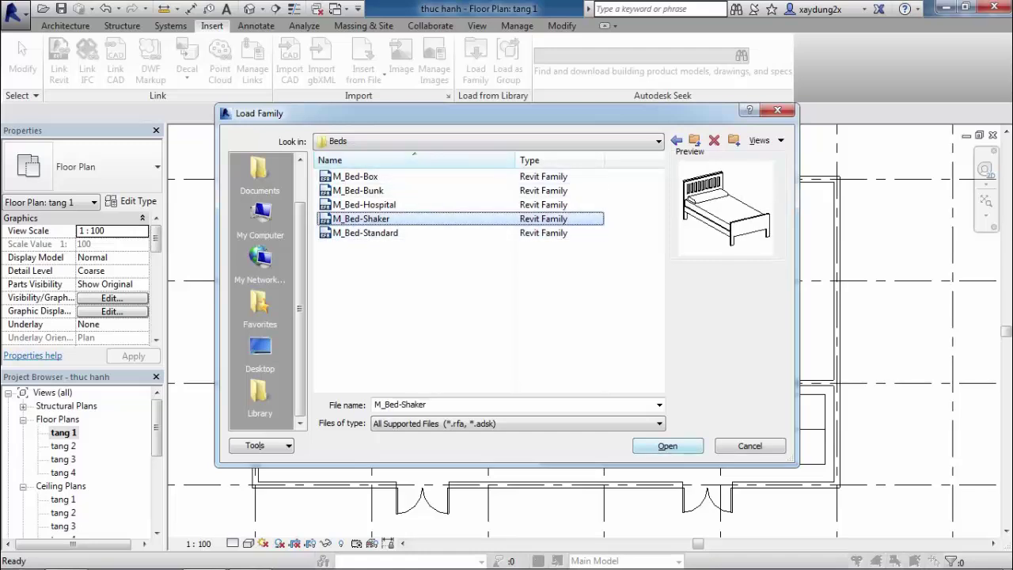
click(667, 446)
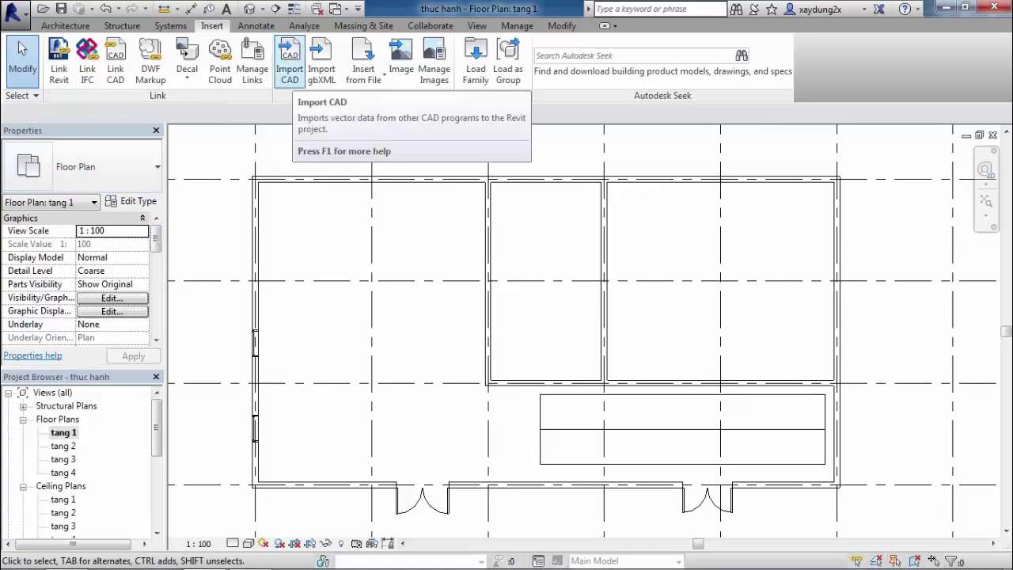
- Start Component placement and pick the M_Bed-Shaker bed type
click(65, 25)
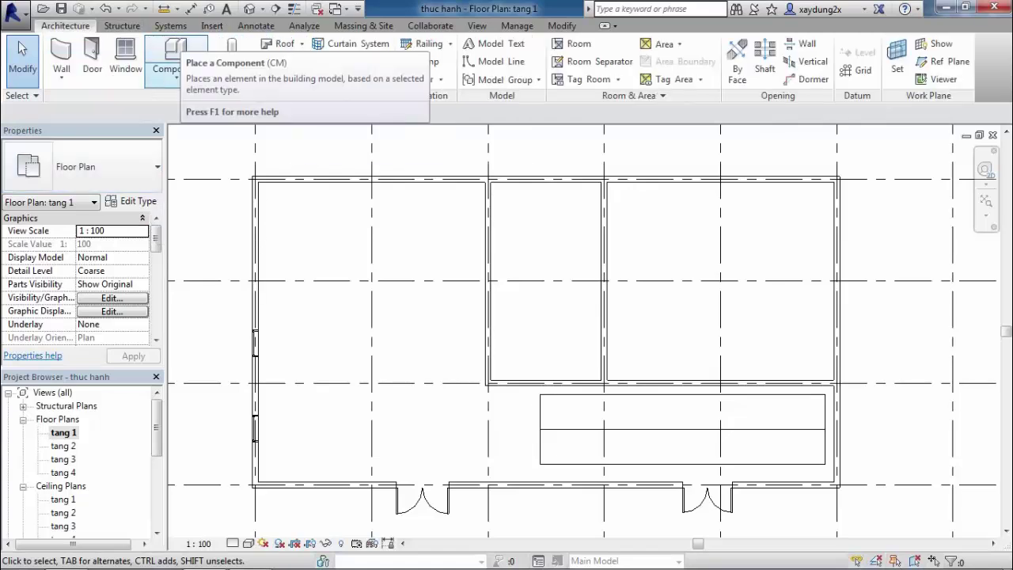
click(175, 57)
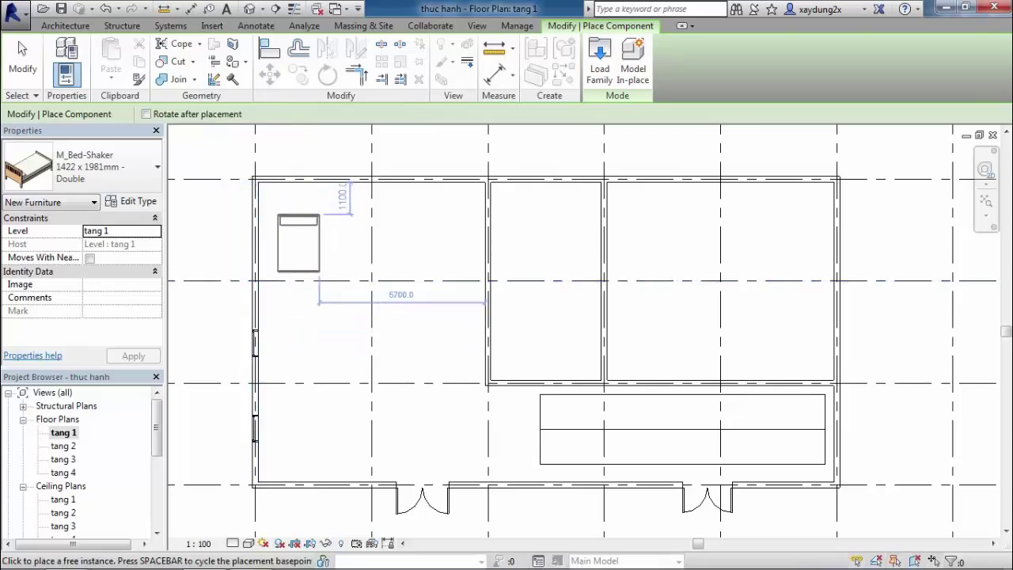
click(103, 166)
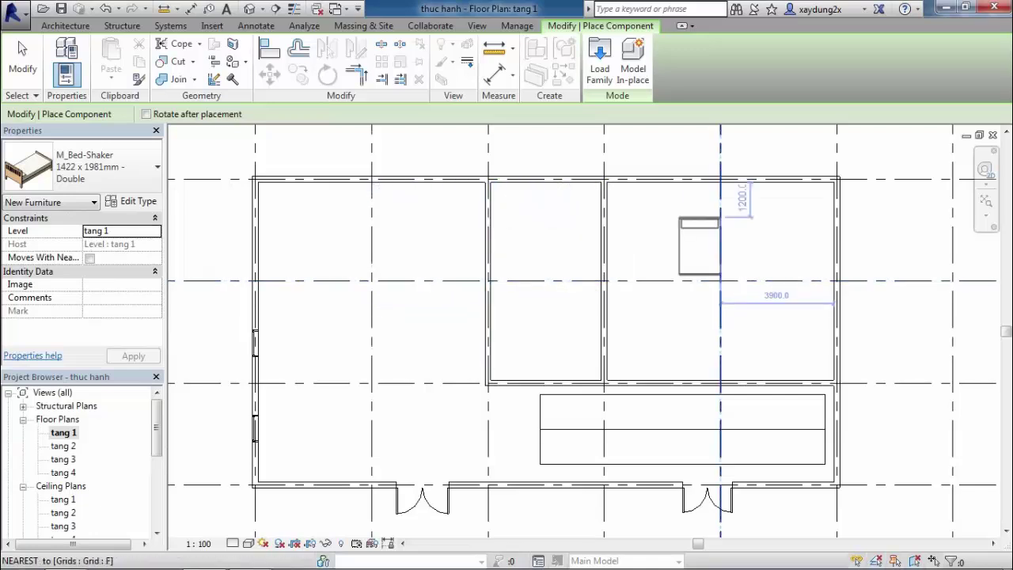
scroll(741, 197, up, 2)
scroll(744, 198, up, 1)
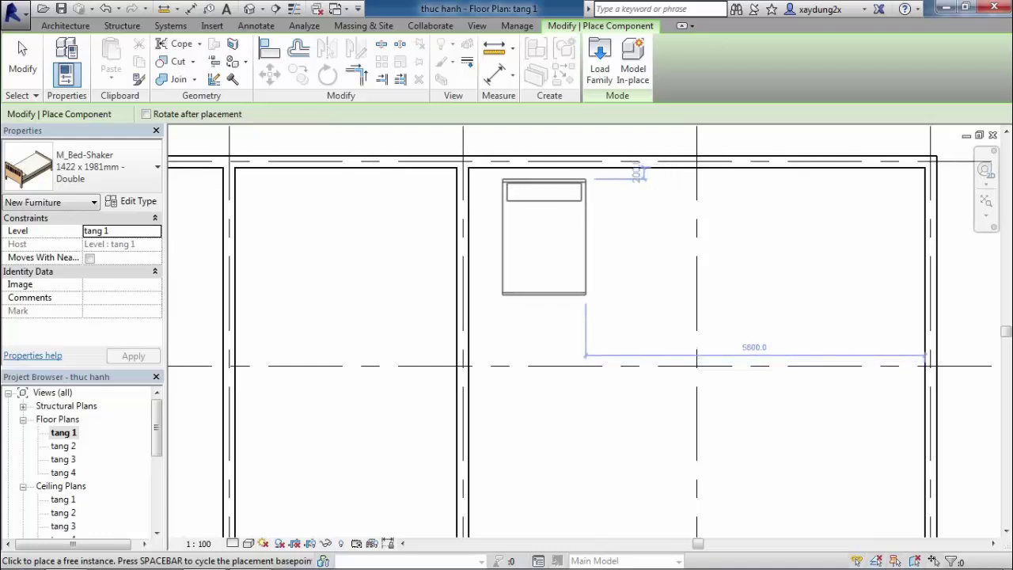
- Place the Shaker double bed against the upper-right room's top wall and view it in 3D
click(580, 180)
scroll(507, 269, down, 1)
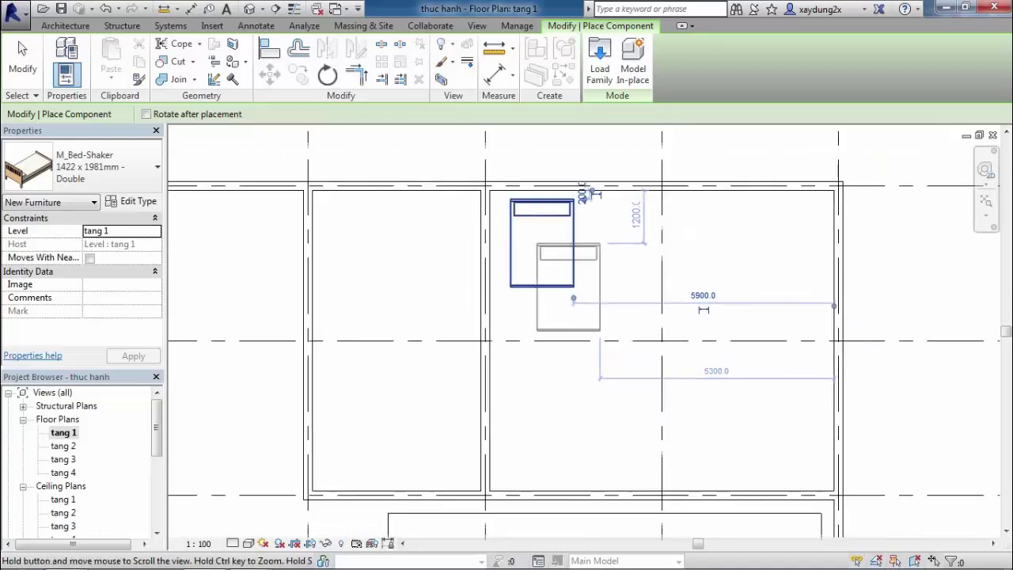
key(Escape)
click(525, 253)
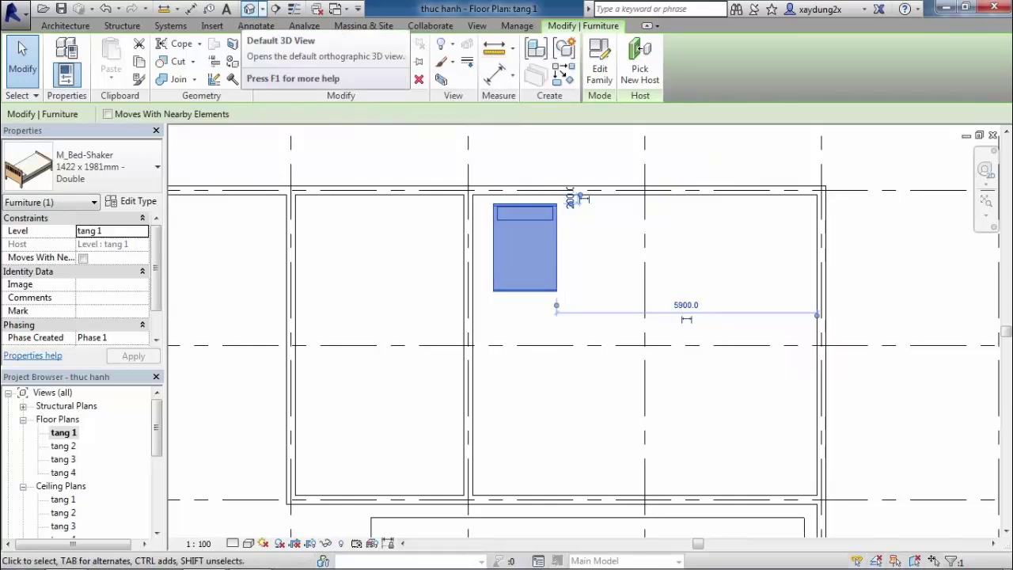
click(250, 9)
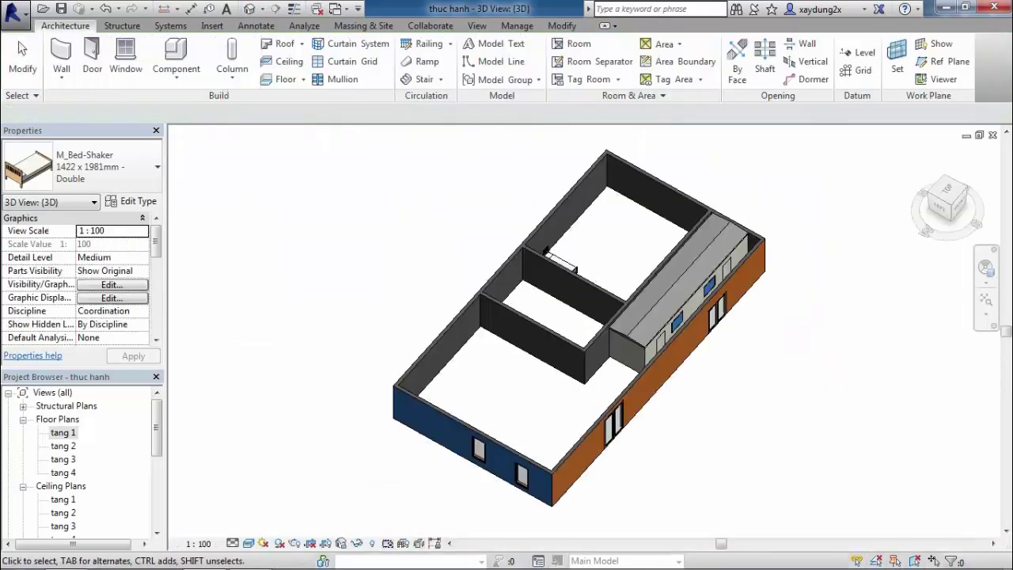
- Orbit and pan the 3D view to inspect the bedroom with the new bed
shift+middle_drag(507, 317, 554, 317)
scroll(723, 306, up, 5)
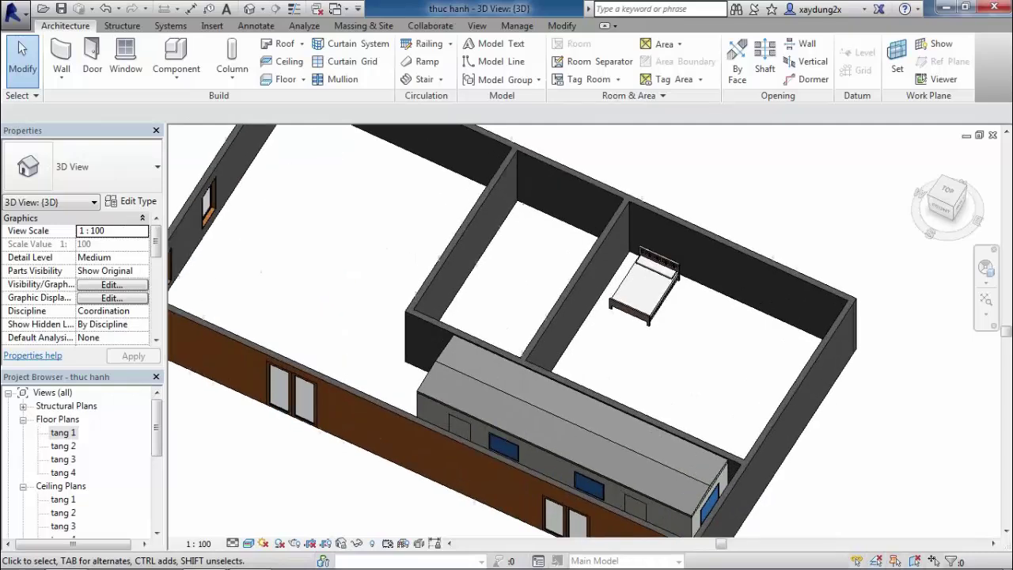
shift+middle_drag(722, 305, 752, 309)
mouse_move(554, 317)
shift+middle_down()
mouse_move(602, 301)
mouse_move(570, 317)
shift+middle_up()
middle_drag(506, 316, 574, 311)
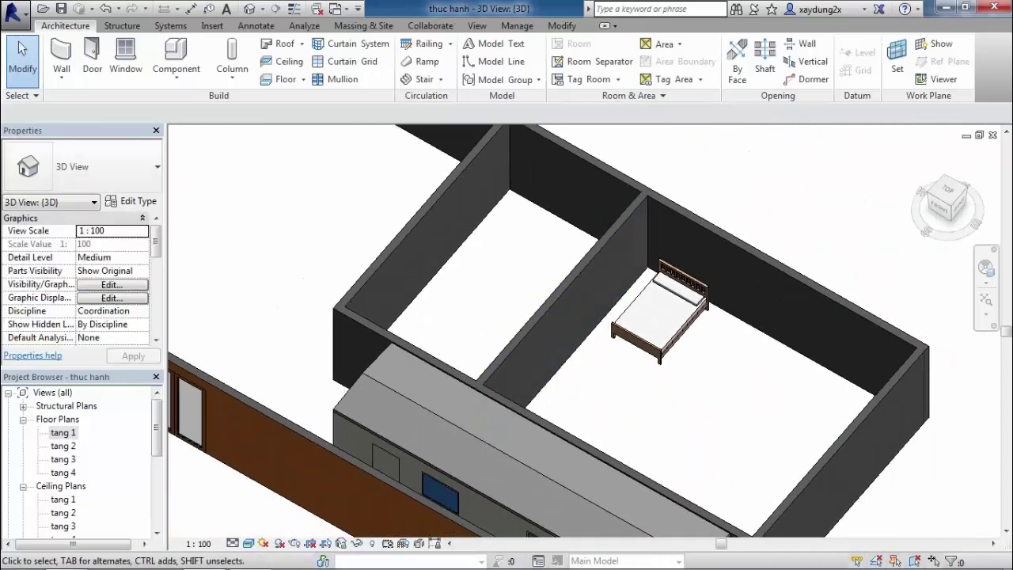
- Back on the tang 1 floor plan, select the bed and open its Type Properties
double_click(63, 432)
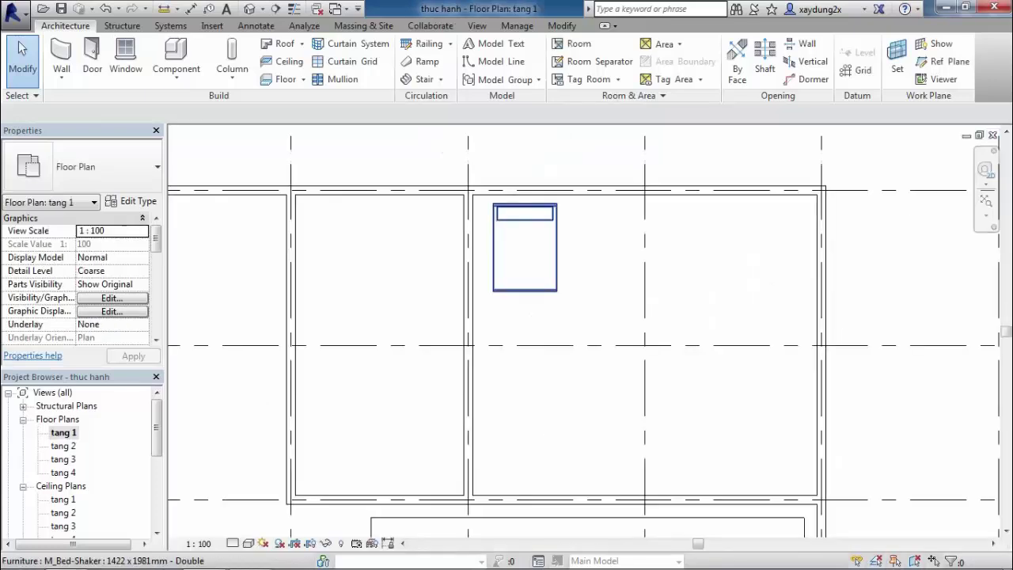
click(525, 249)
click(524, 249)
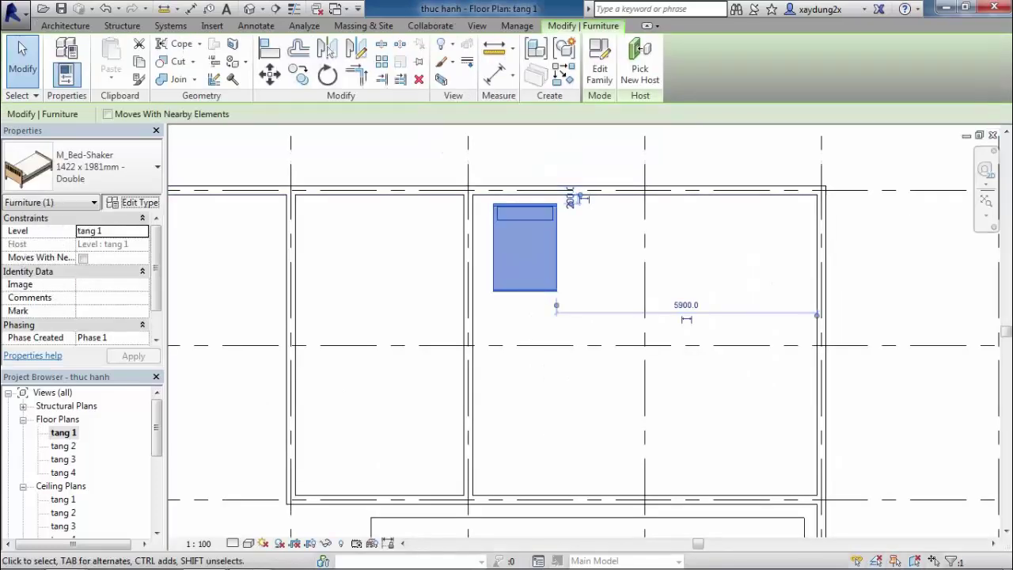
click(132, 201)
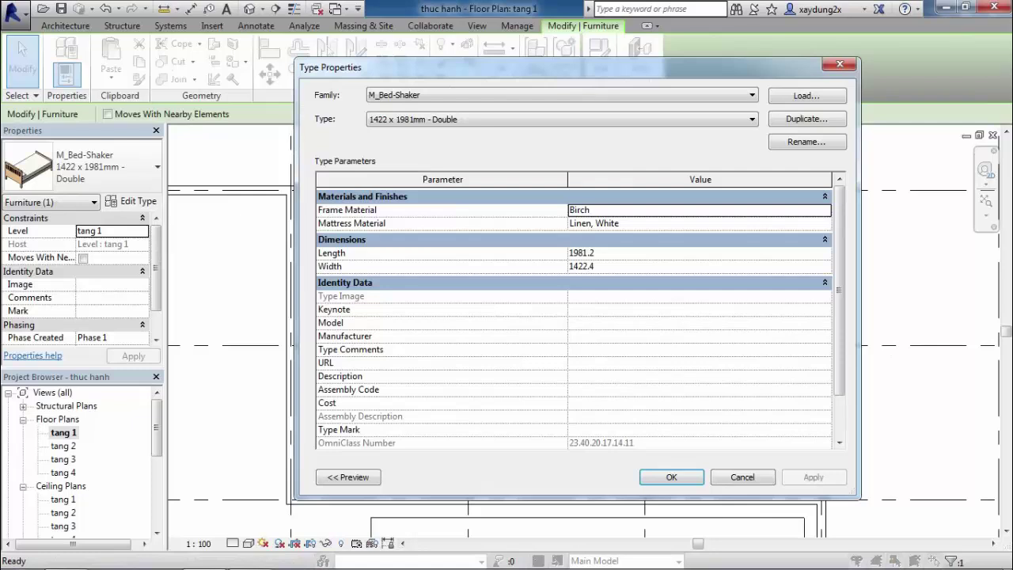
- Duplicate the bed type as '1500x 2000mm - Double 2' with Length 2000 and Width 1500
click(595, 252)
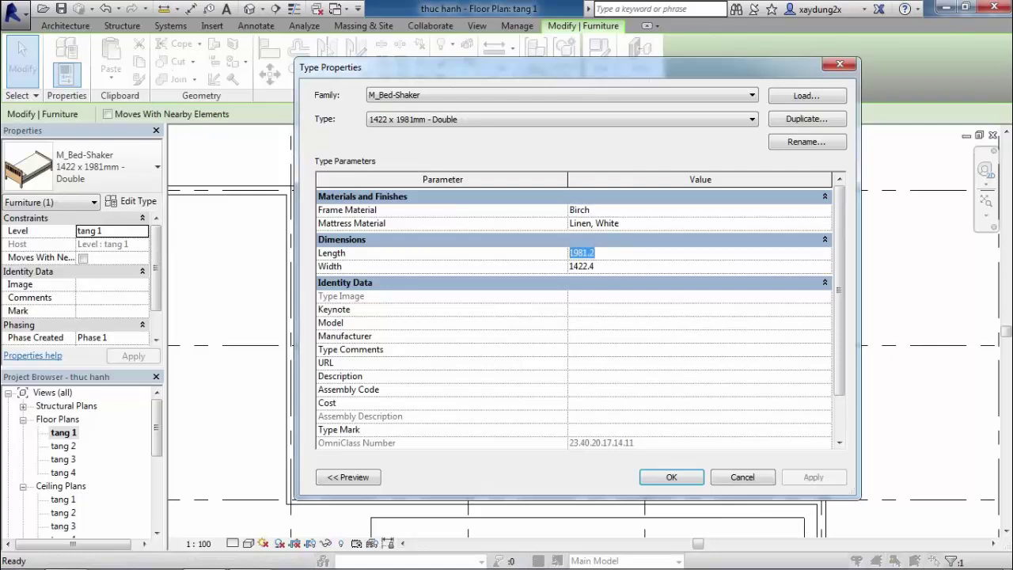
click(586, 266)
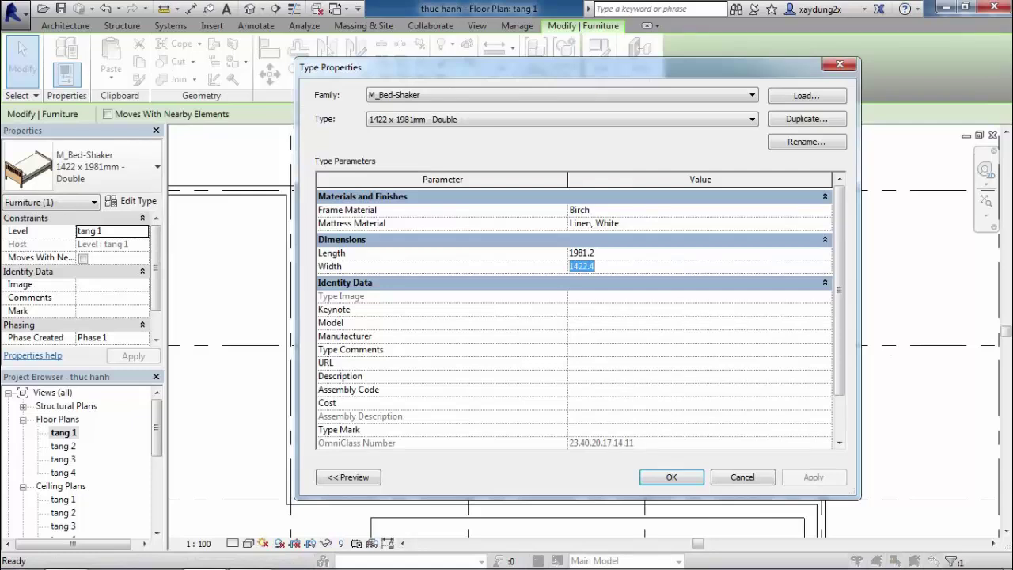
scroll(582, 317, down, 1)
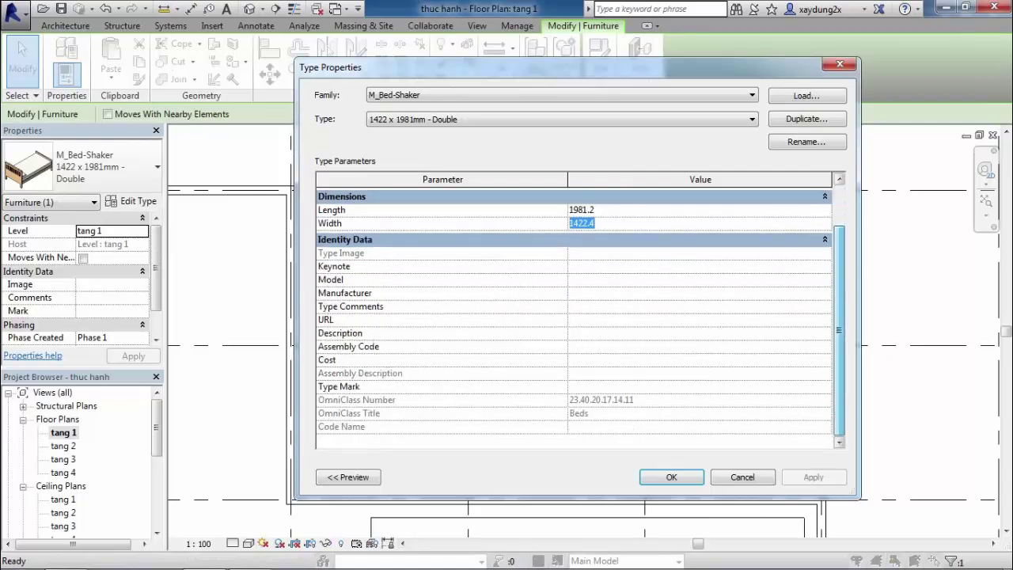
scroll(581, 317, up, 1)
click(807, 119)
text(1500x 2000mm - Double 2)
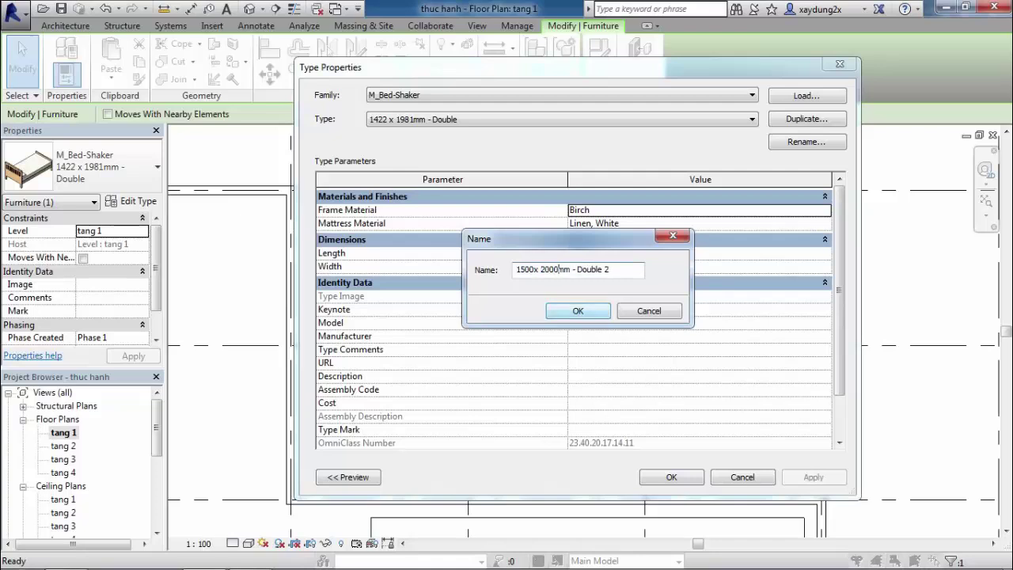
key(Return)
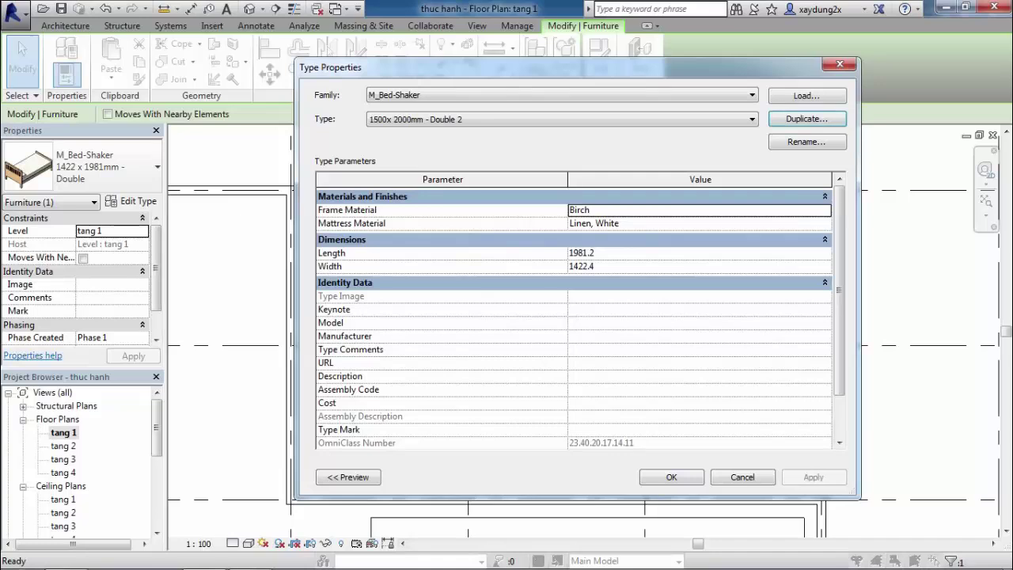
click(590, 253)
text(2000)
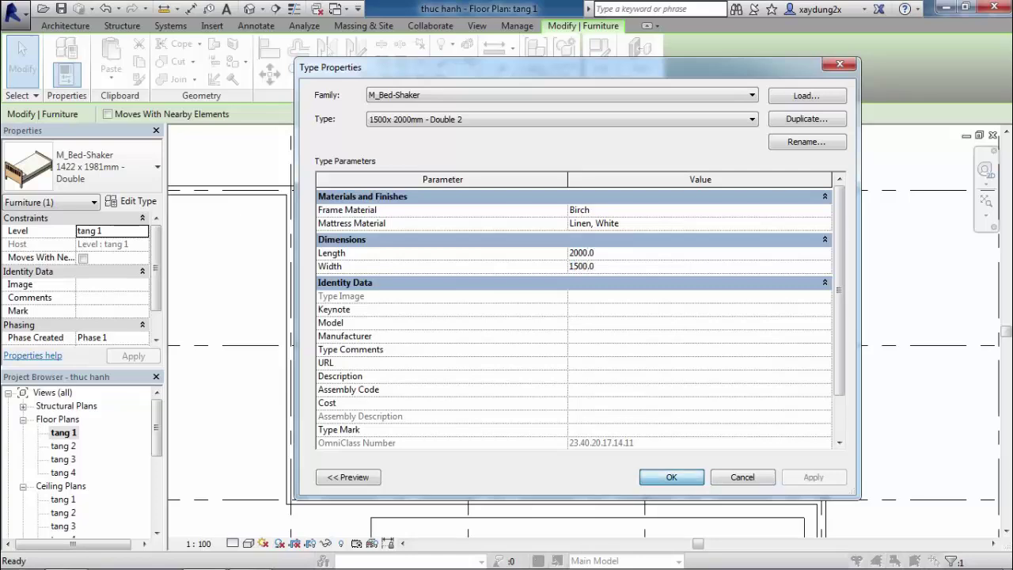
key(Return)
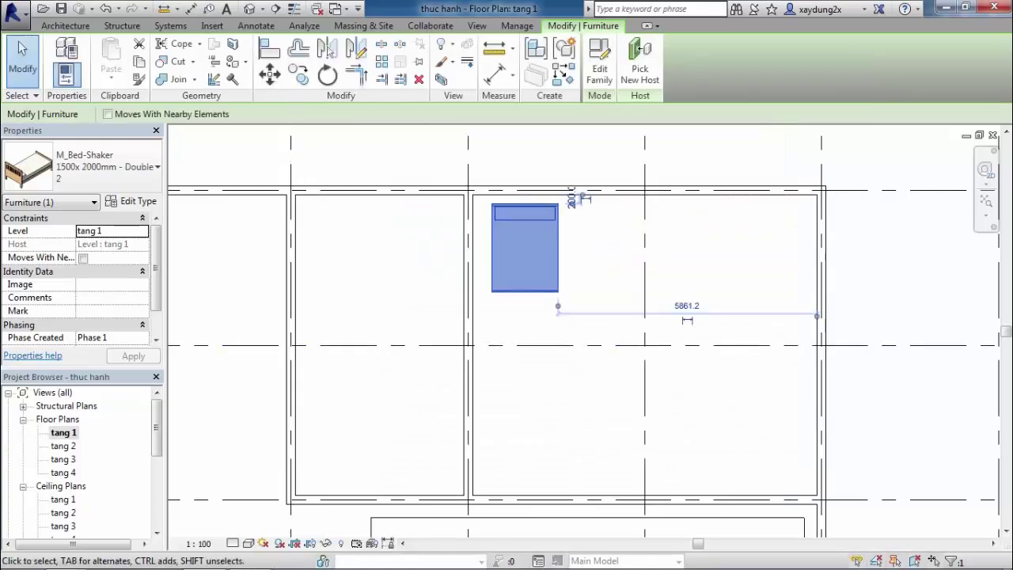
key(Escape)
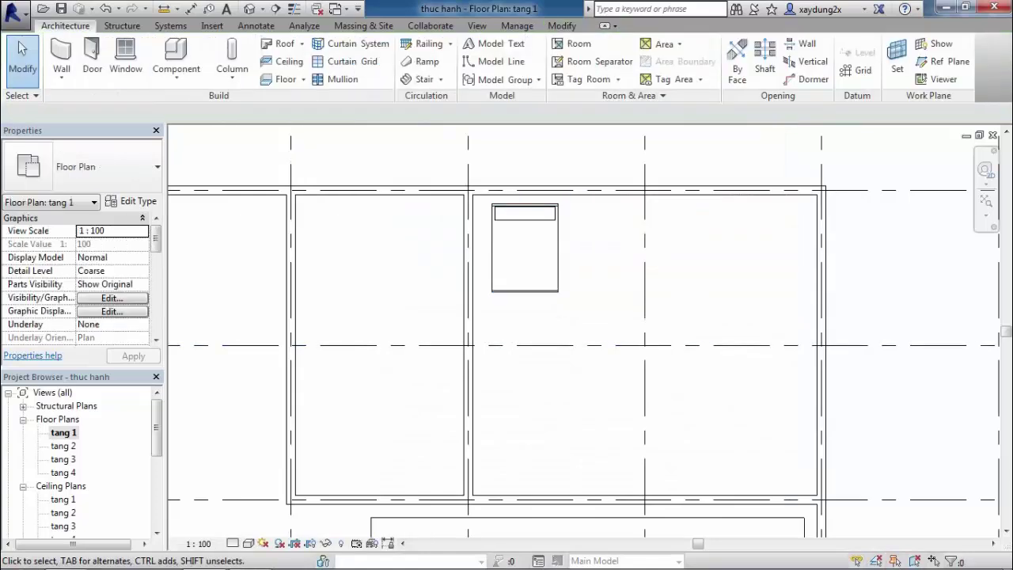
- Open Load Family from the Insert tab, showing the Revit 2016 folder listing
middle_drag(582, 348, 583, 358)
scroll(583, 357, down, 1)
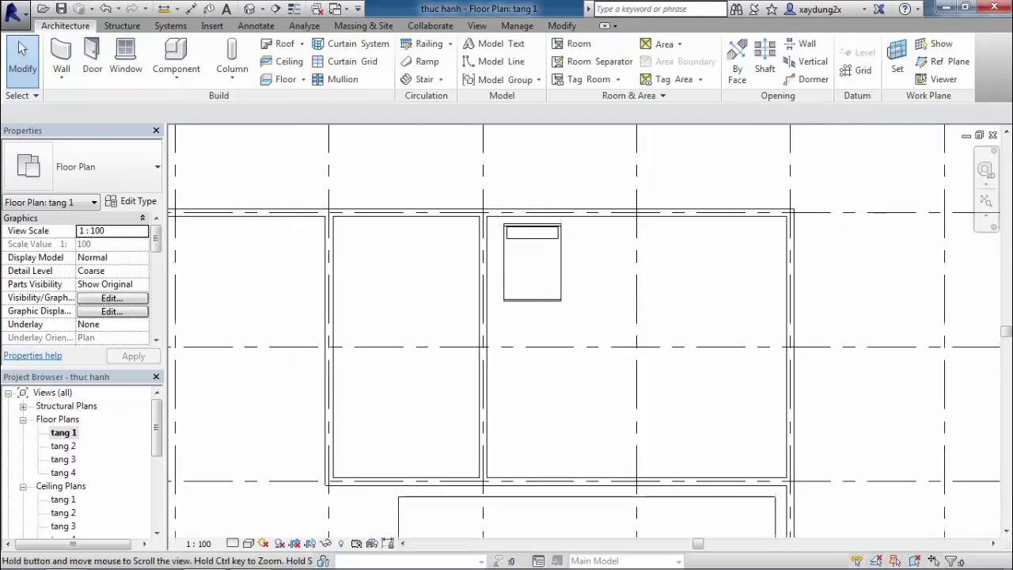
key(alt+i)
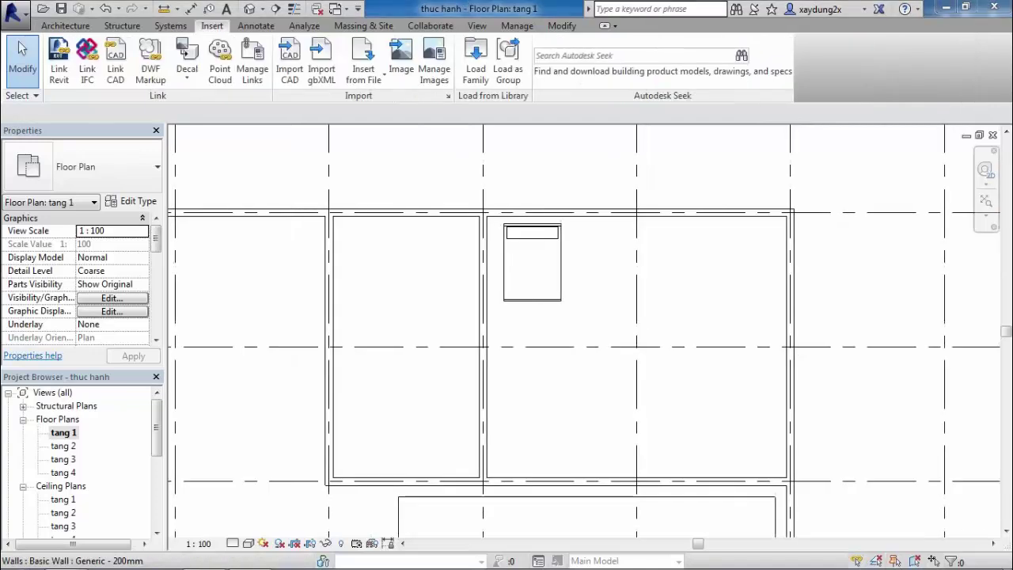
key(alt+a)
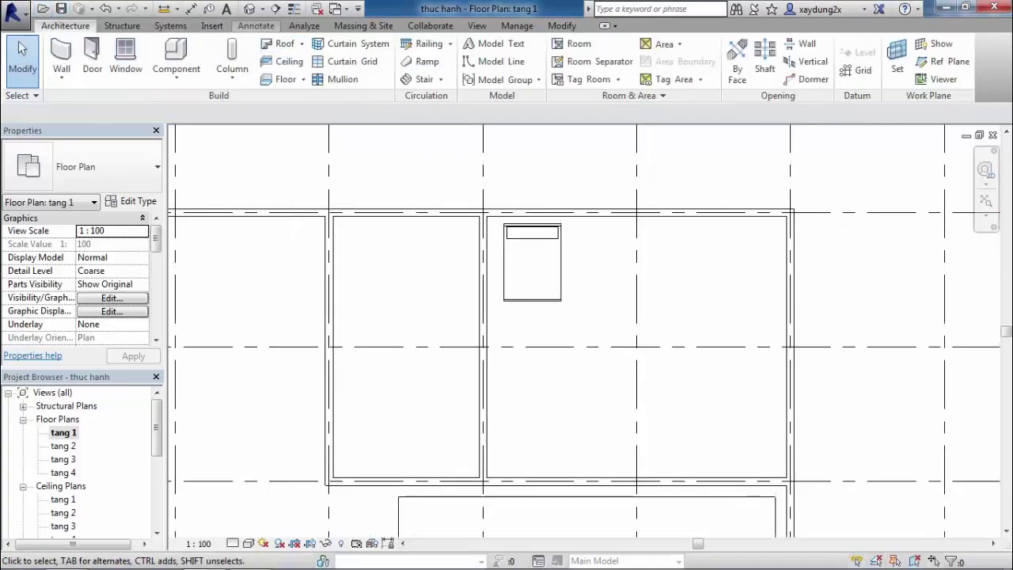
click(211, 26)
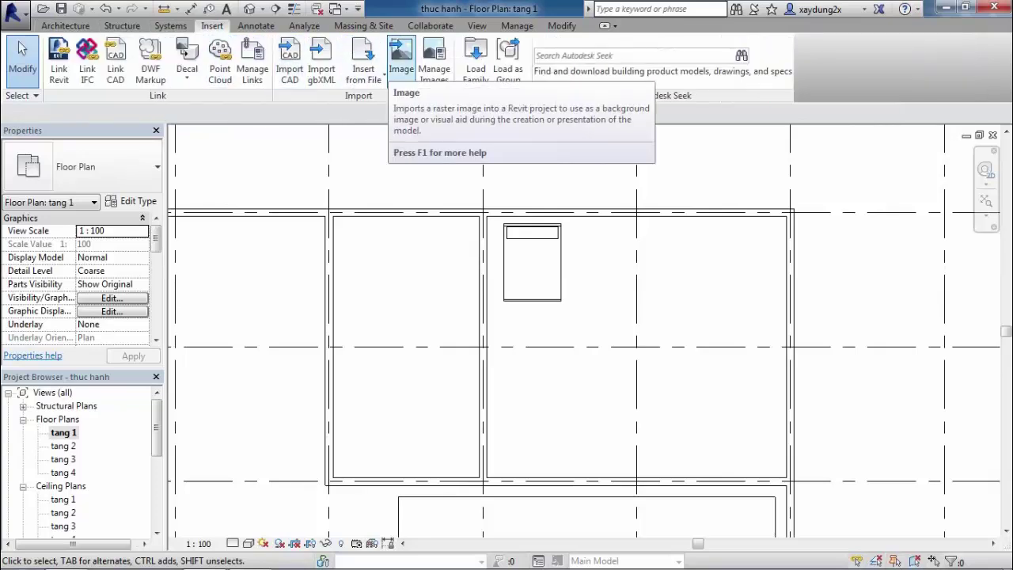
click(476, 61)
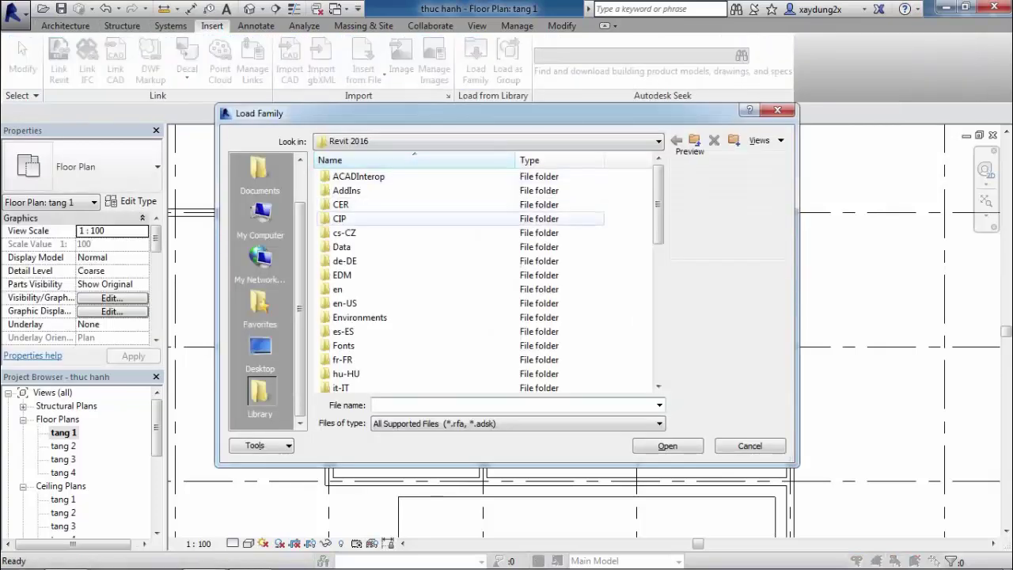
- Browse the Load Family dialog to REVIT > Libraries > US Metric > Planting
click(491, 141)
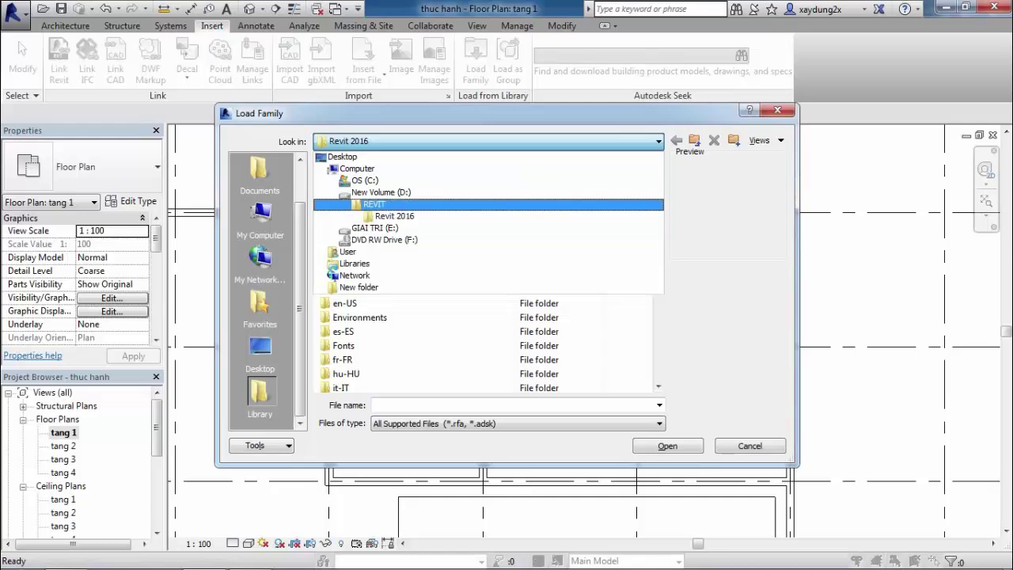
click(374, 205)
double_click(349, 190)
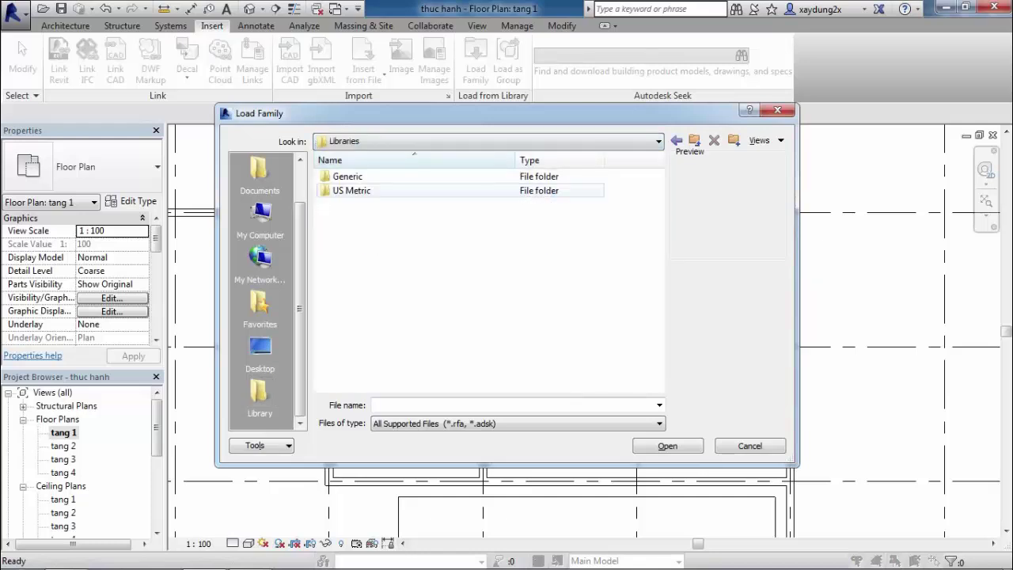
double_click(352, 190)
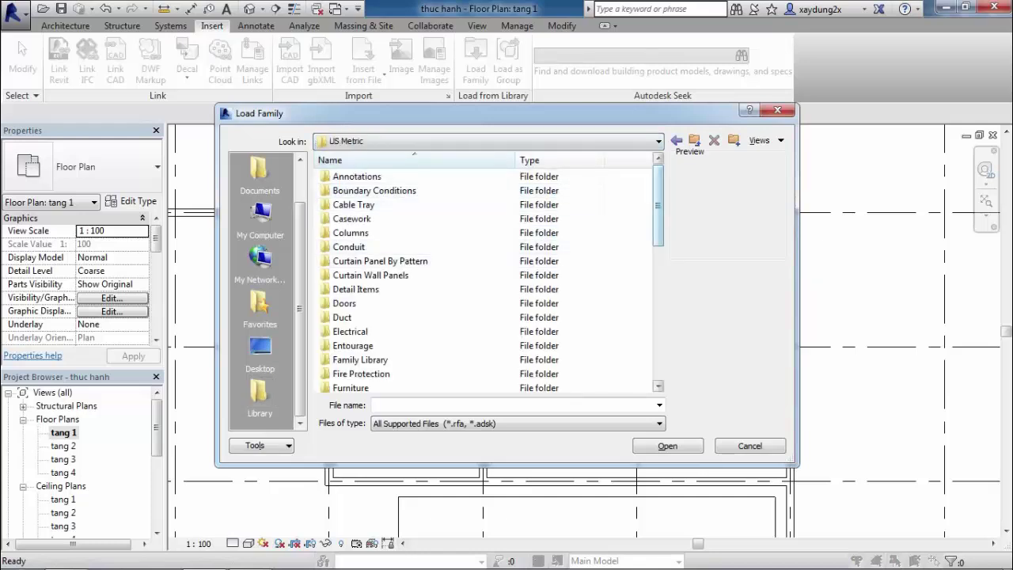
scroll(487, 281, down, 1)
scroll(487, 281, down, 1)
scroll(487, 281, down, 1)
scroll(487, 281, down, 1)
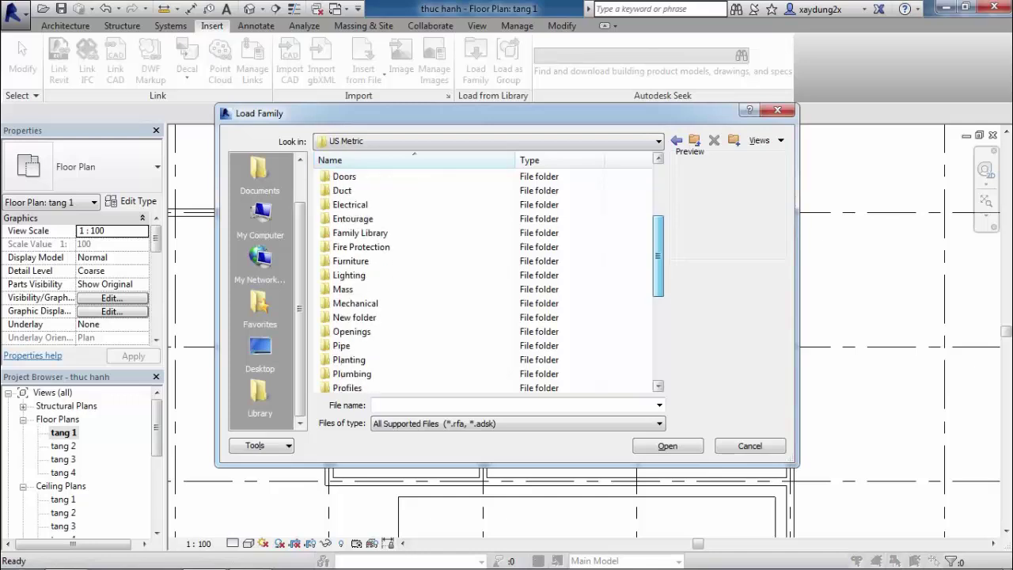
scroll(486, 281, down, 1)
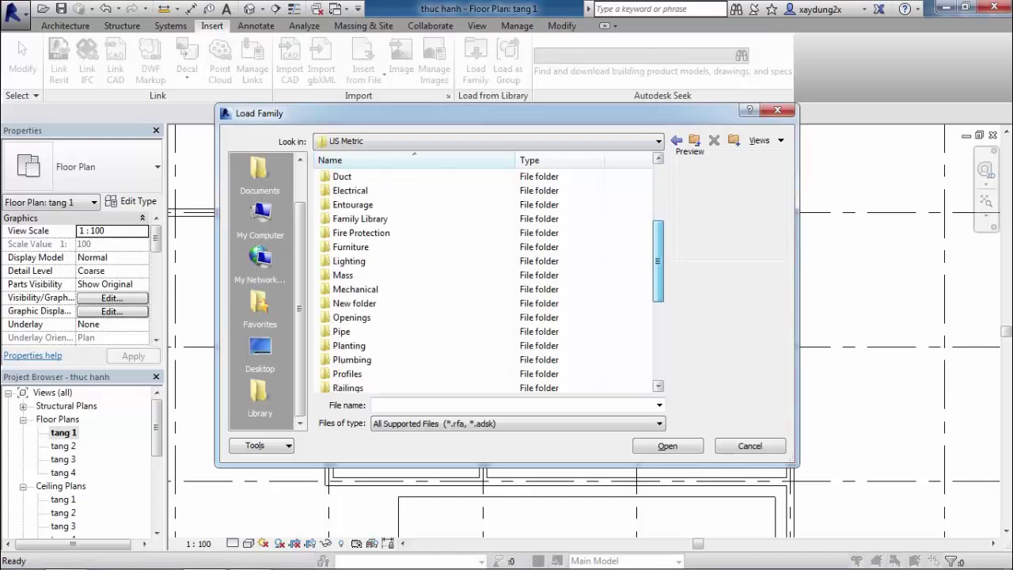
double_click(349, 345)
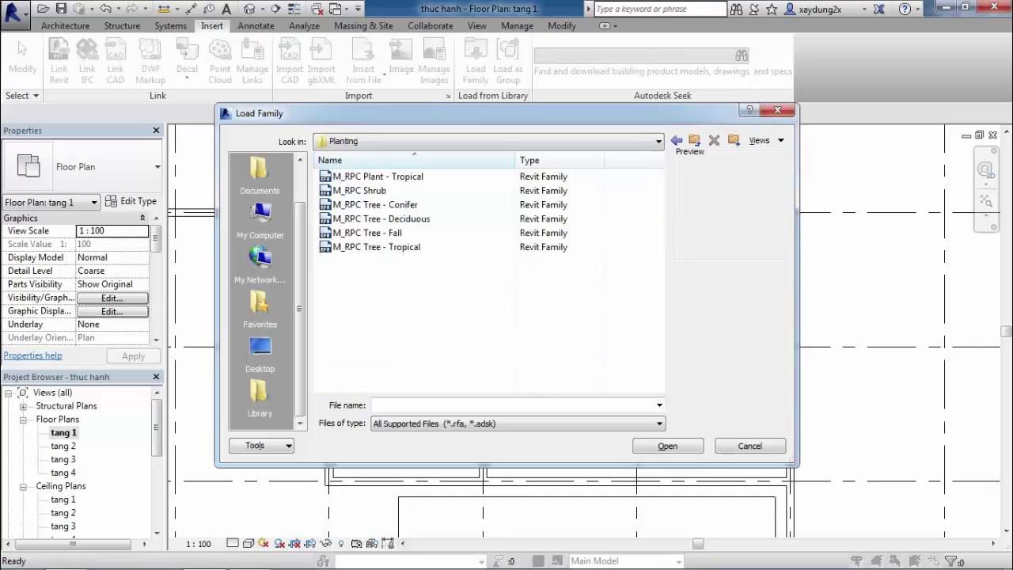
- Preview the tropical plant, shrub and conifer families, settling on M_RPC Tree - Fall
click(379, 176)
click(361, 191)
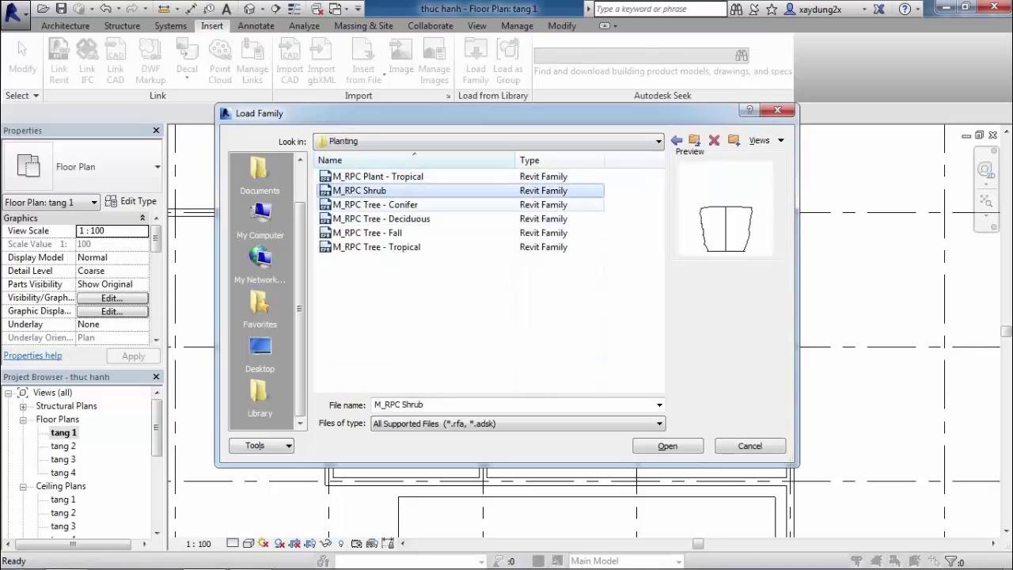
click(376, 204)
key(Down)
key(Down)
key(Down)
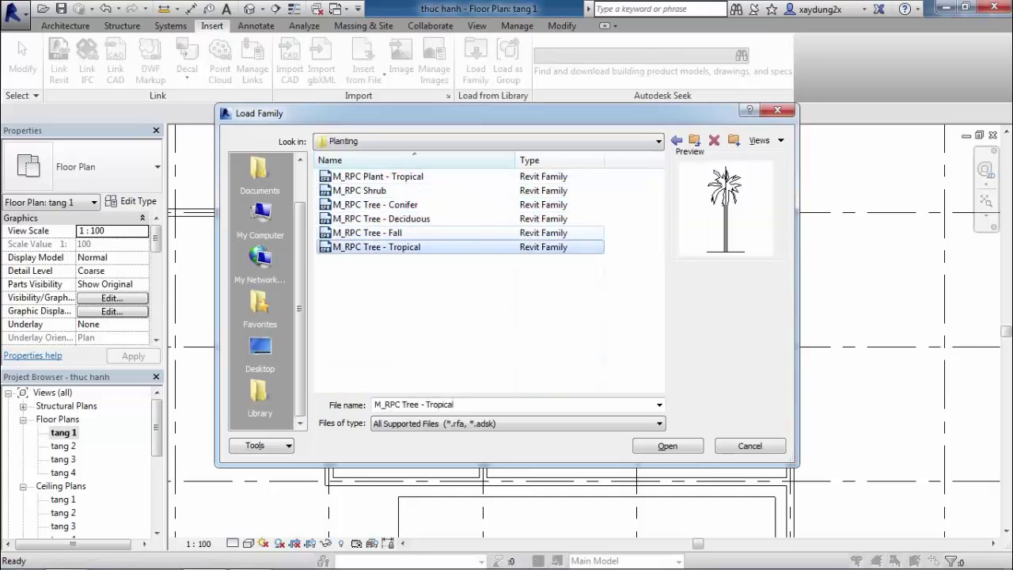
key(Up)
- Load M_RPC Tree - Fall and place a Scarlet Oak in the open area north of the house
key(Return)
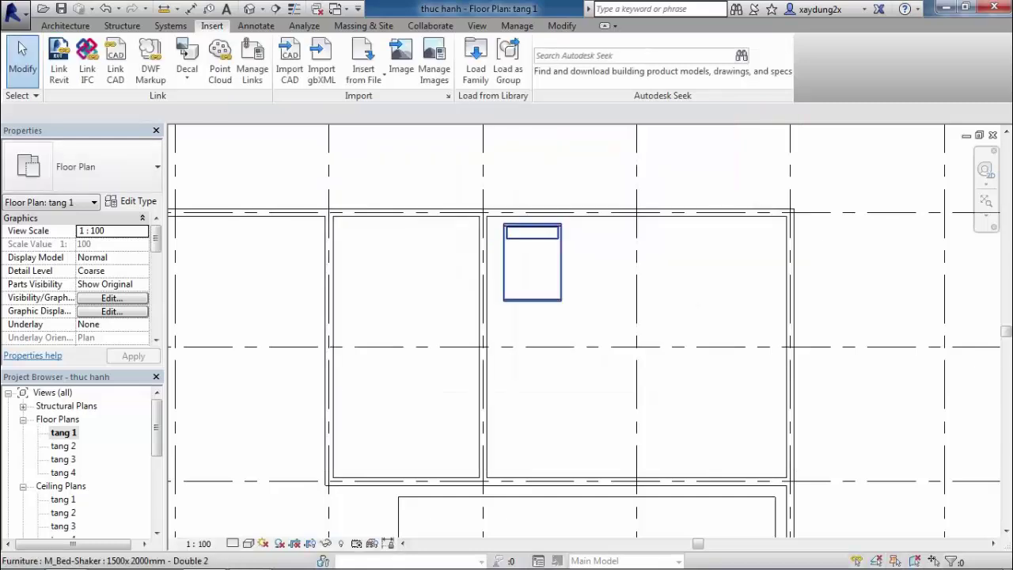
click(65, 26)
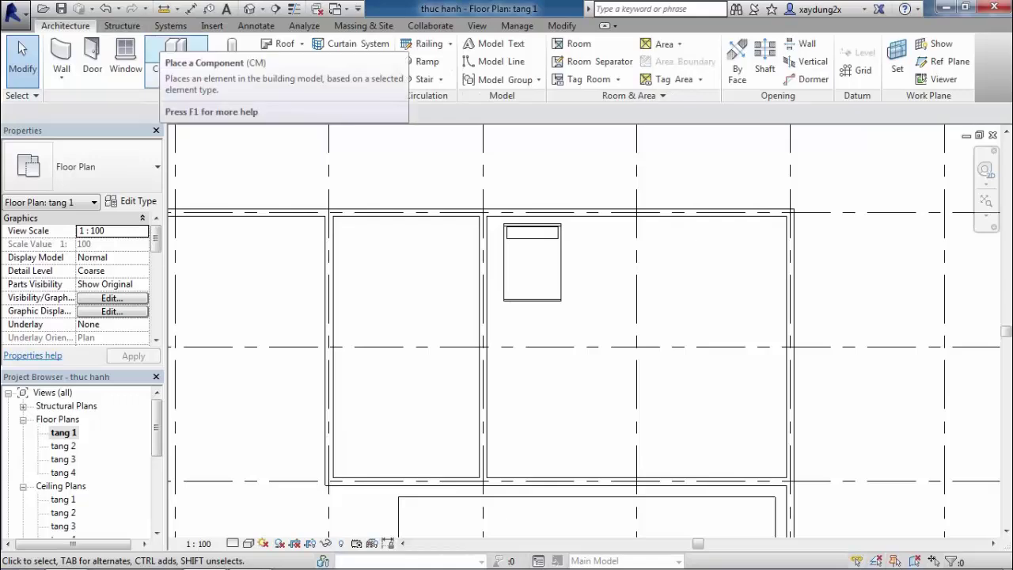
click(190, 60)
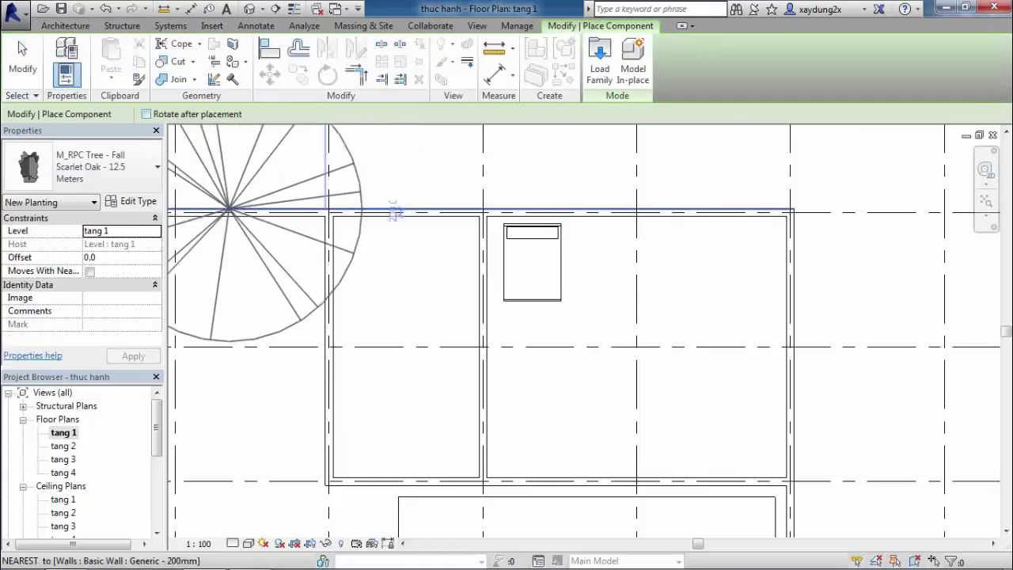
scroll(261, 213, down, 2)
mouse_move(298, 228)
middle_down()
mouse_move(412, 299)
mouse_move(419, 351)
middle_up()
scroll(419, 350, down, 1)
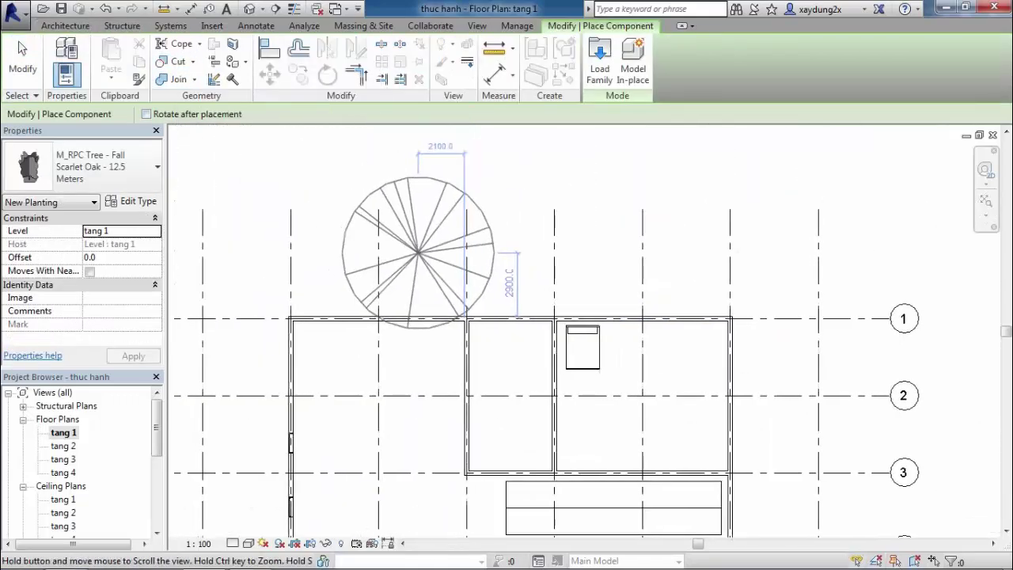
middle_drag(391, 288, 433, 316)
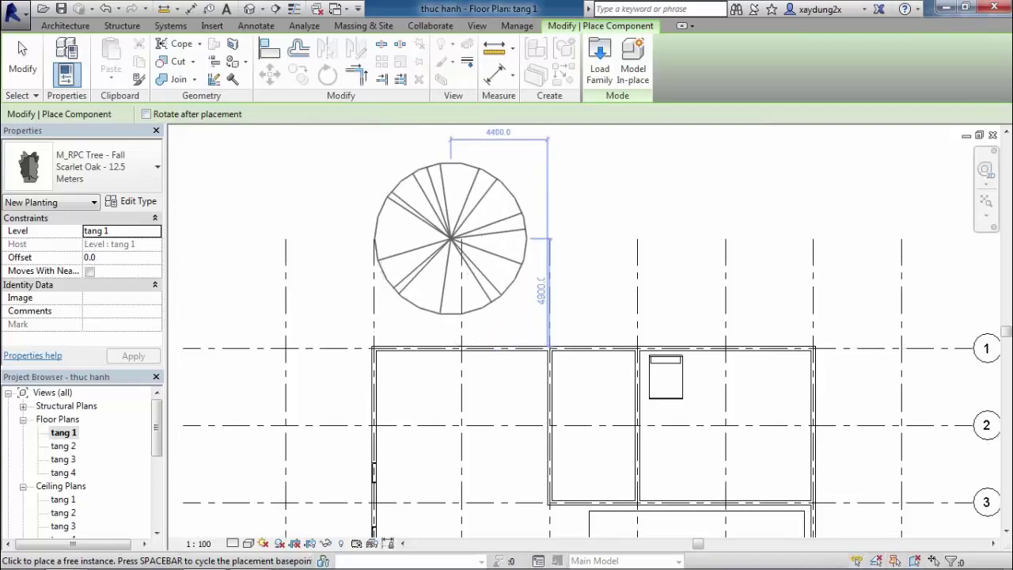
click(440, 230)
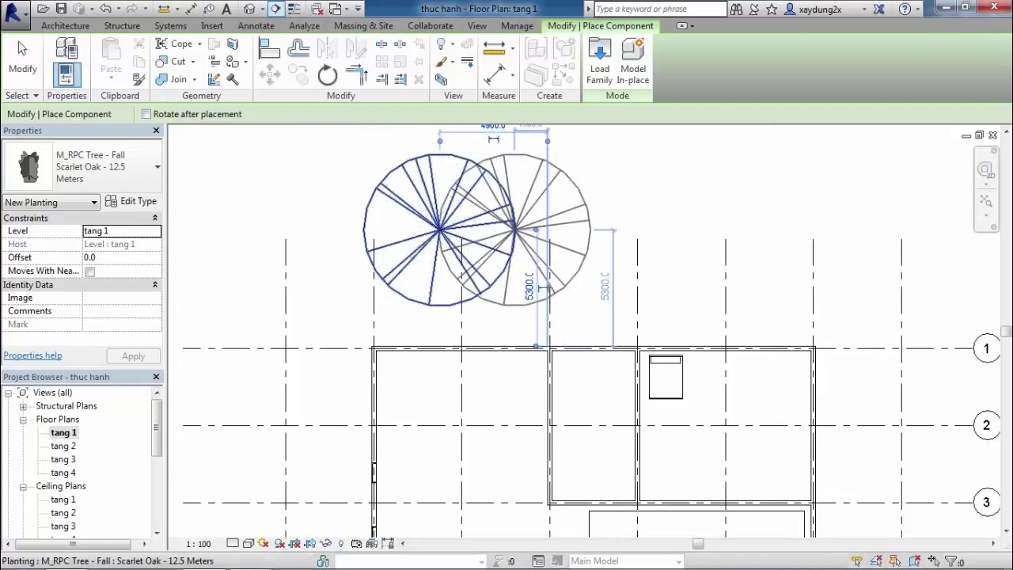
- View the new tree beside the house in the default 3D view
click(249, 9)
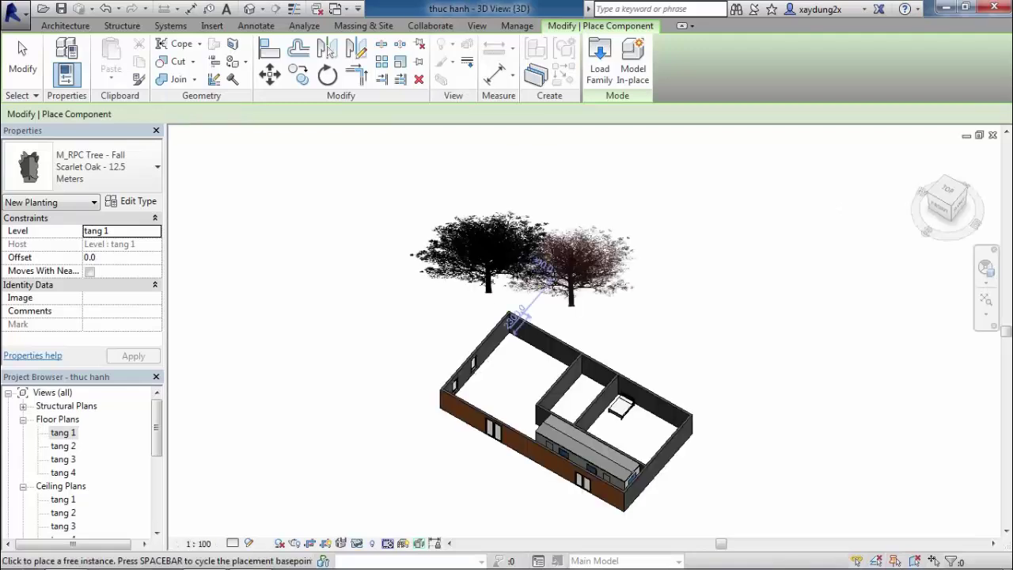
key(Escape)
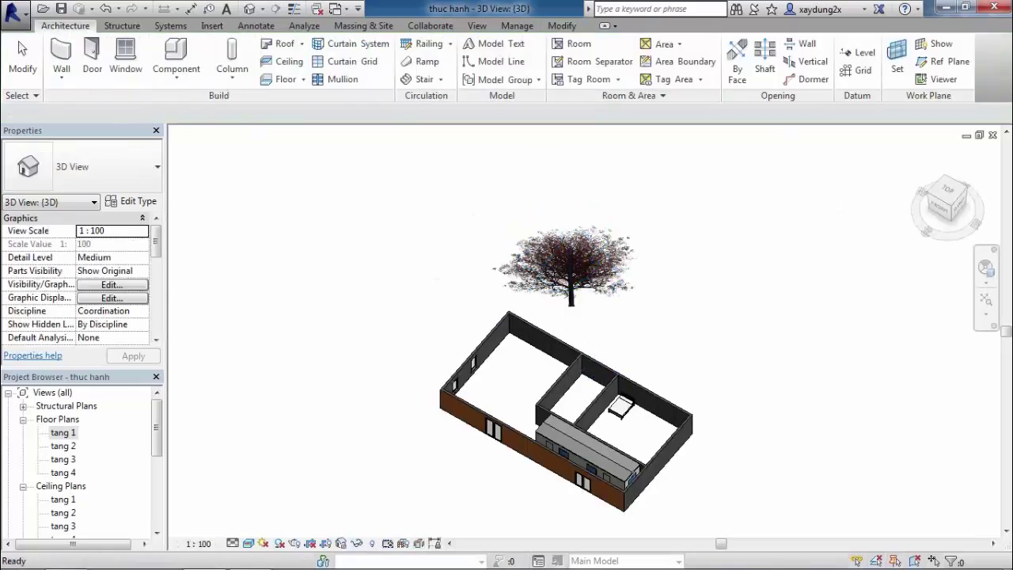
mouse_move(554, 395)
shift+middle_down()
mouse_move(435, 396)
mouse_move(436, 341)
mouse_move(622, 341)
shift+middle_up()
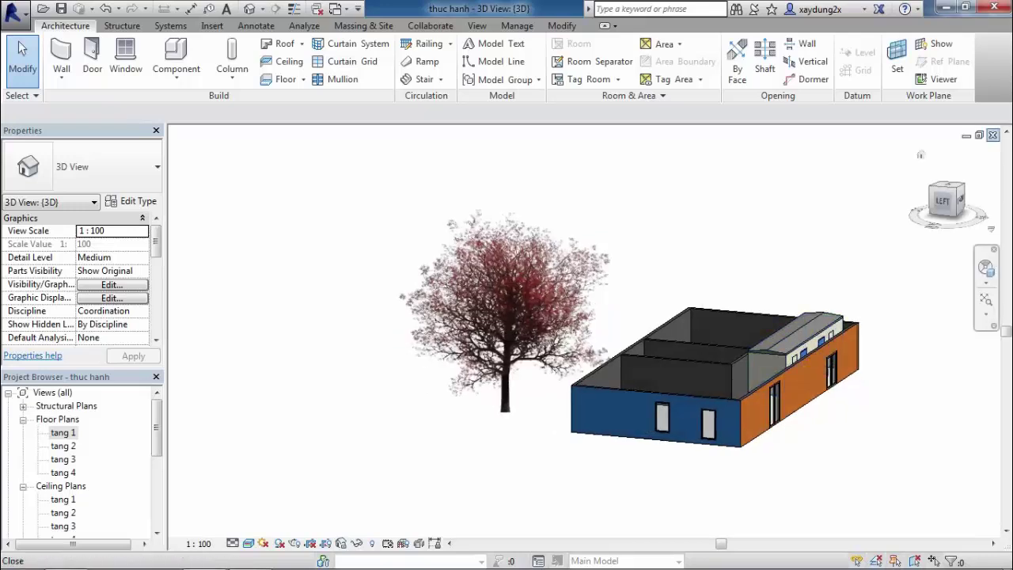
- In tang 1, change the Scarlet Oak - 12.5 Meters type Height from 12500 to 5000 and apply
double_click(64, 433)
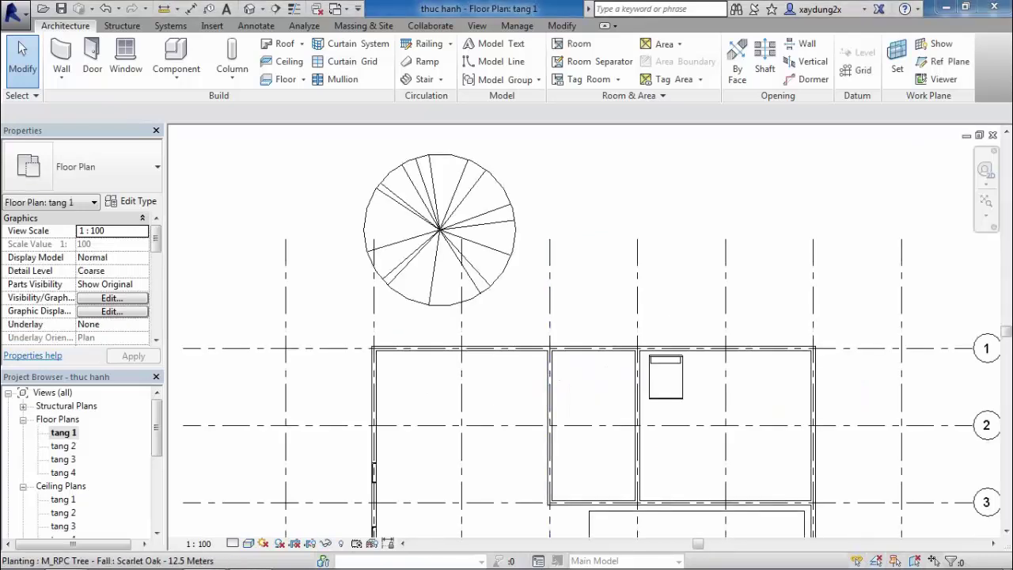
click(511, 223)
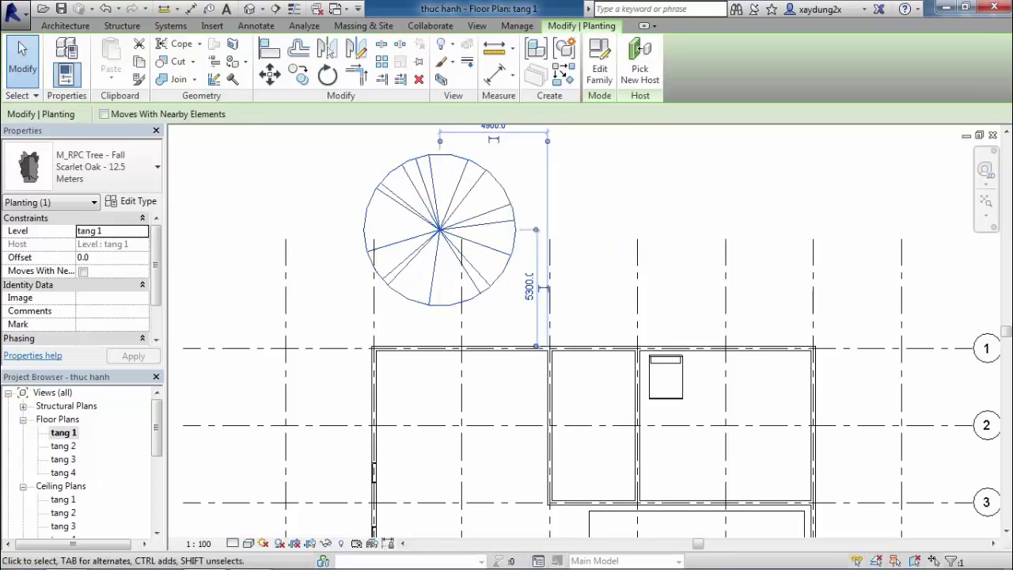
click(132, 201)
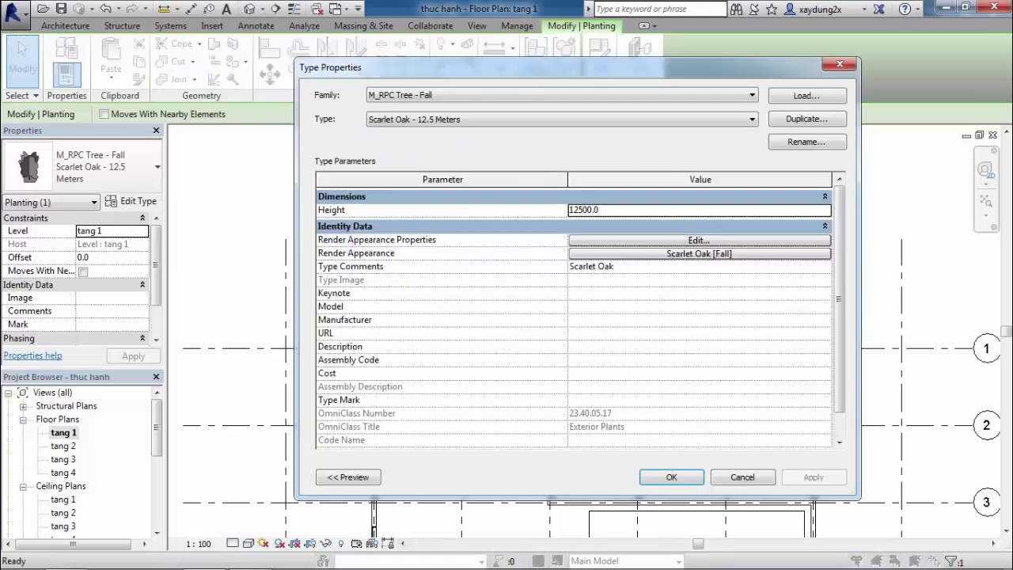
click(348, 477)
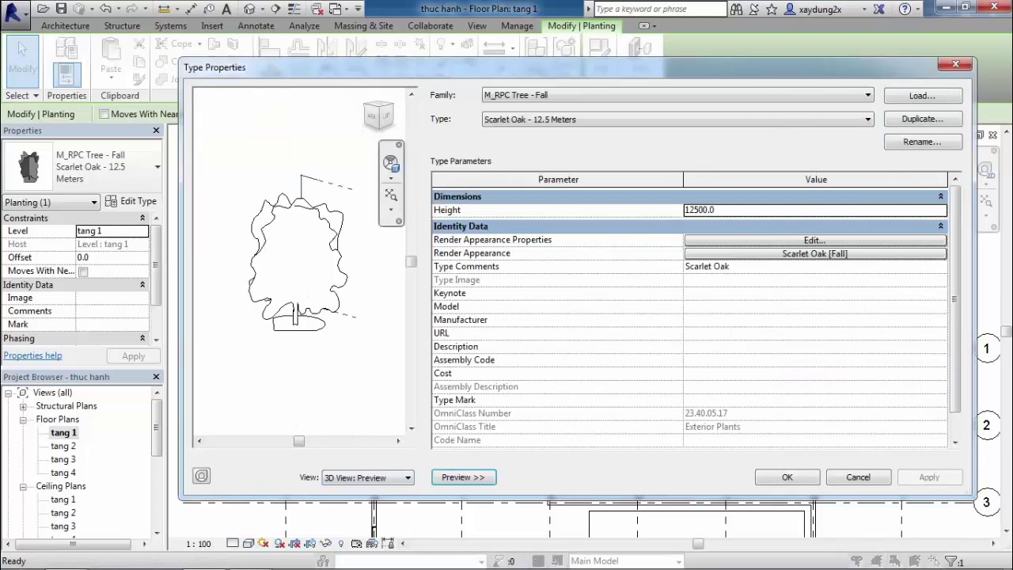
shift+middle_drag(300, 261, 333, 255)
click(700, 210)
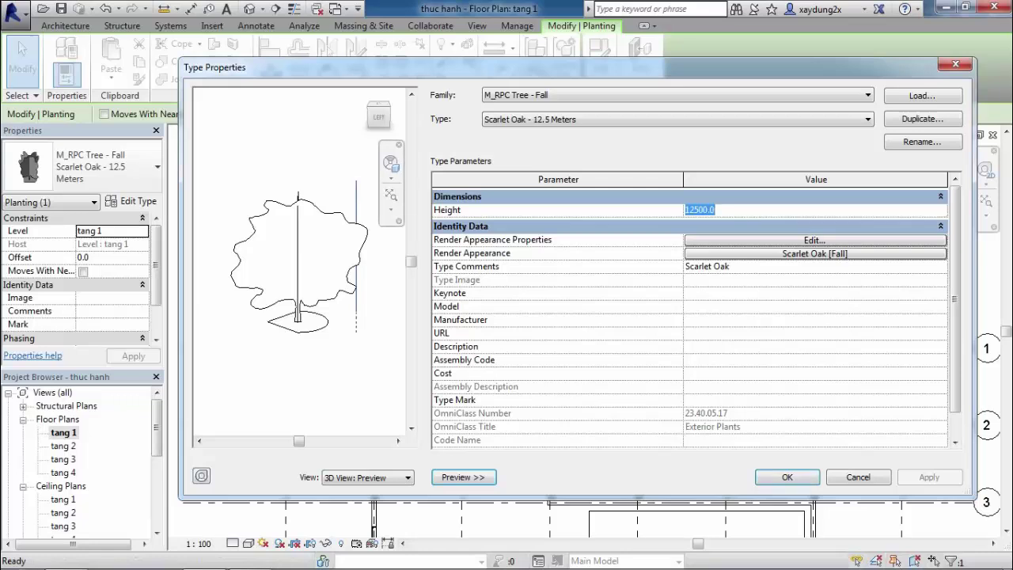
text(13)
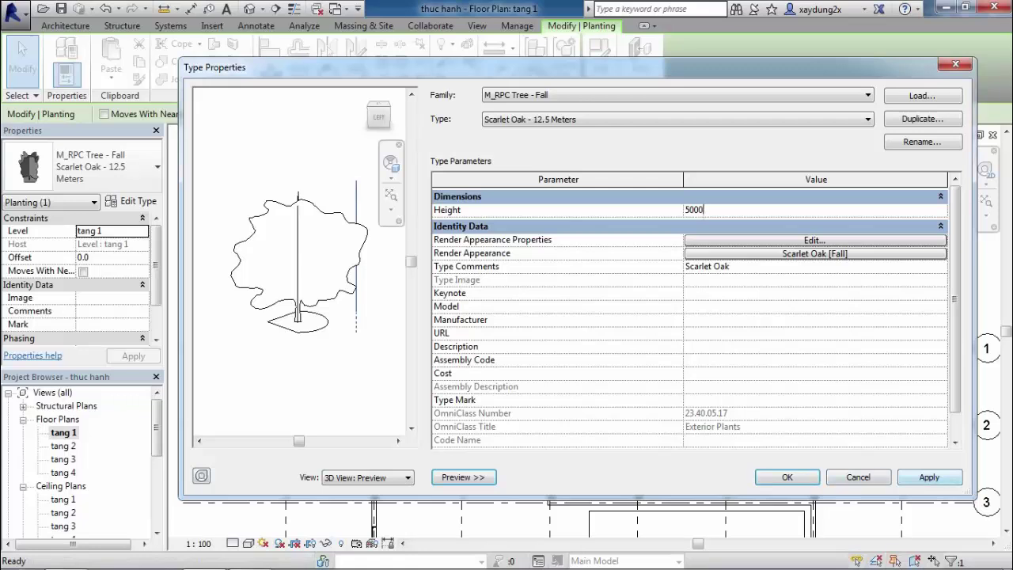
click(929, 477)
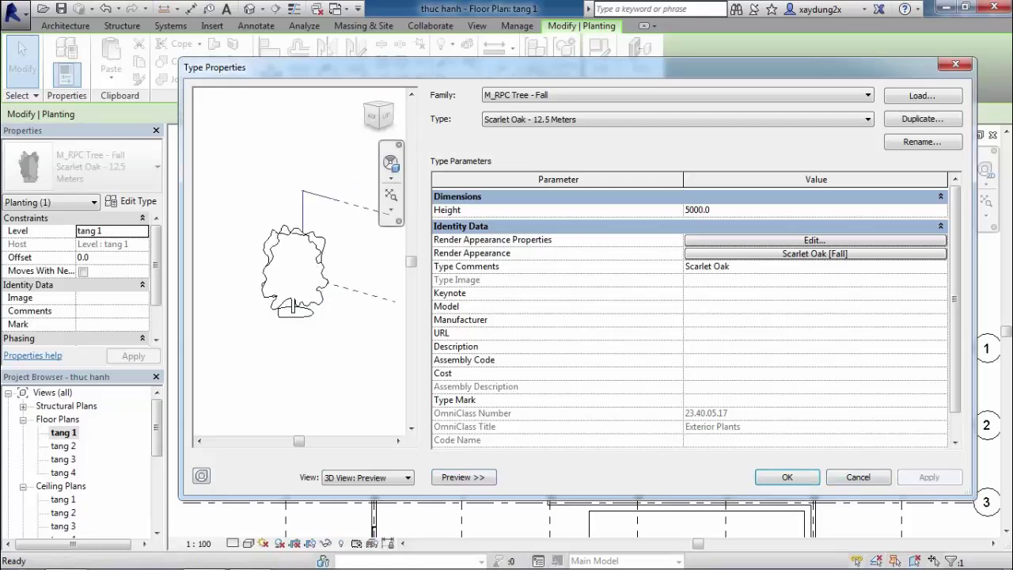
- Close Type Properties, glance at the house in 3D, then close that view
click(787, 477)
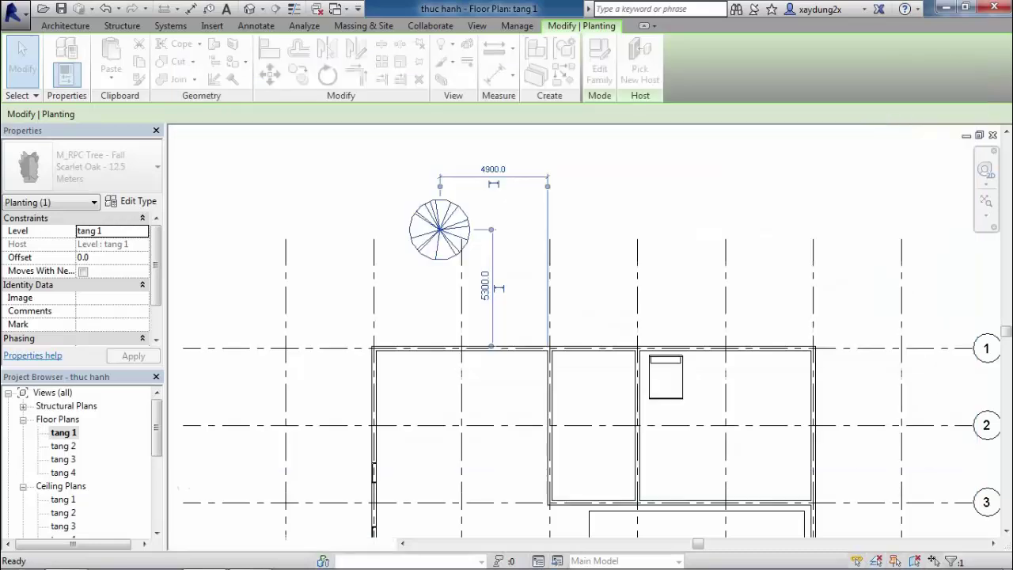
click(249, 9)
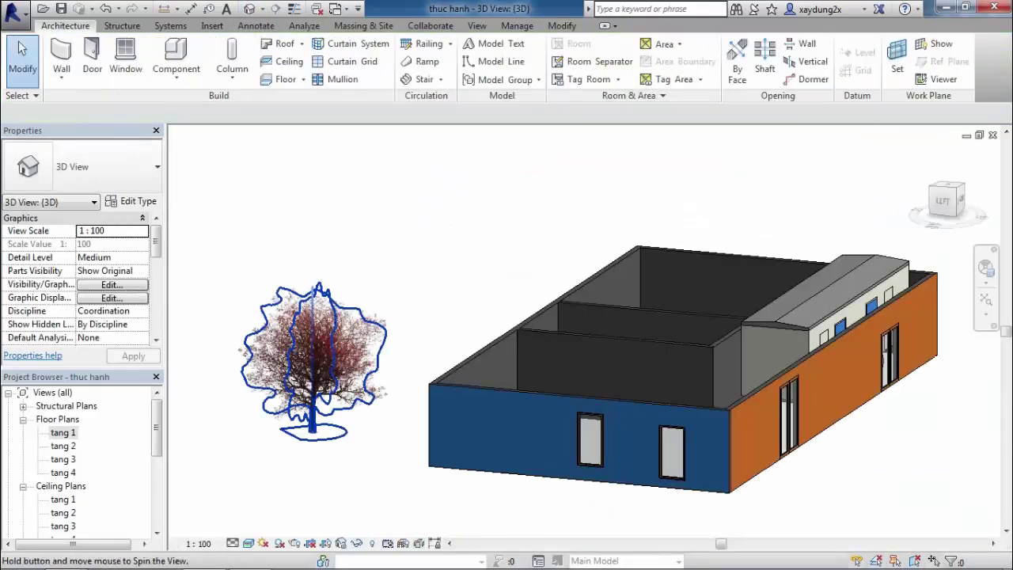
mouse_move(602, 356)
shift+middle_down()
mouse_move(443, 361)
mouse_move(649, 361)
shift+middle_up()
click(993, 135)
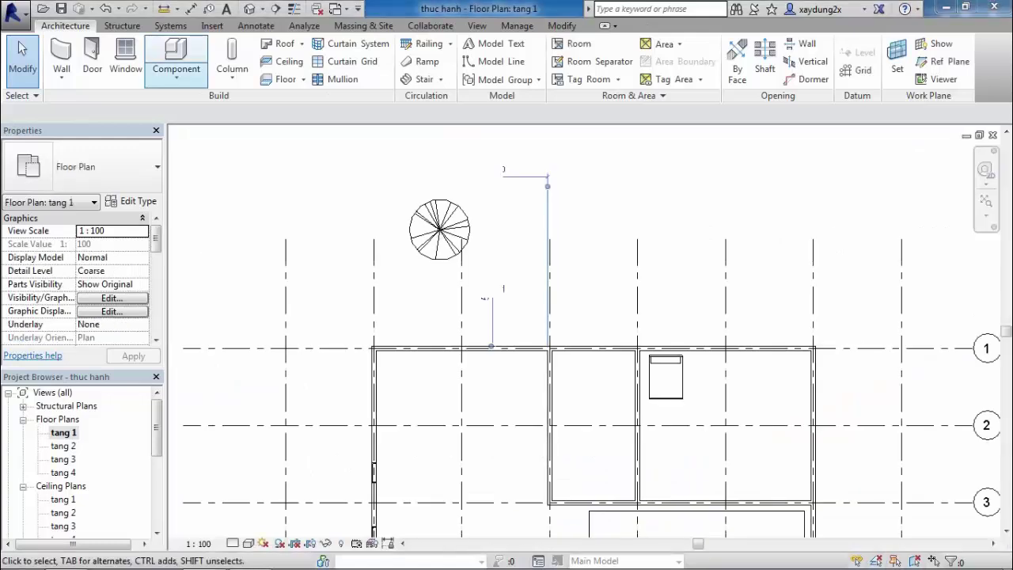
- Reopen the 3D view and orbit and zoom toward the blue wall and the tree
click(249, 8)
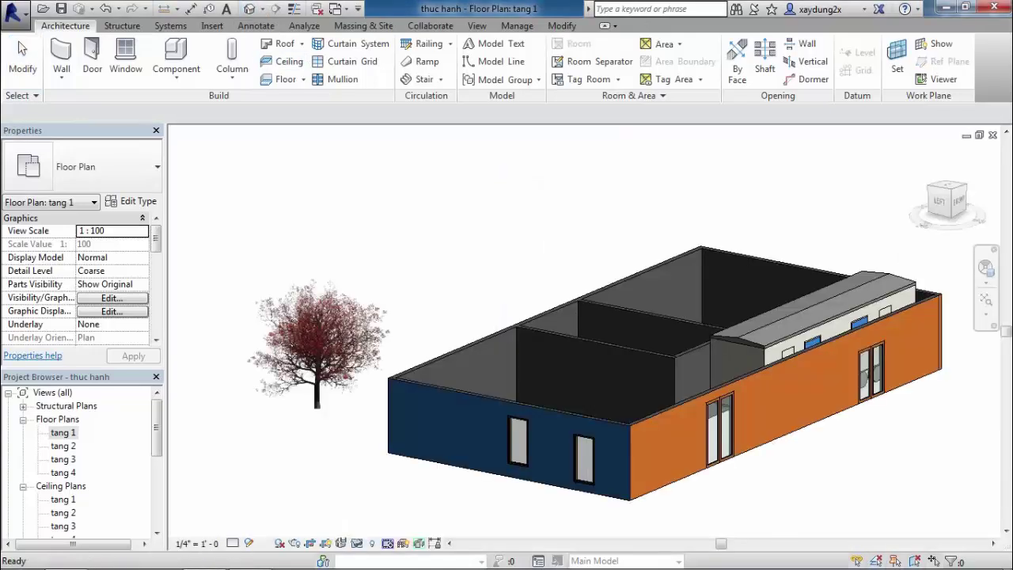
shift+middle_drag(507, 356, 712, 356)
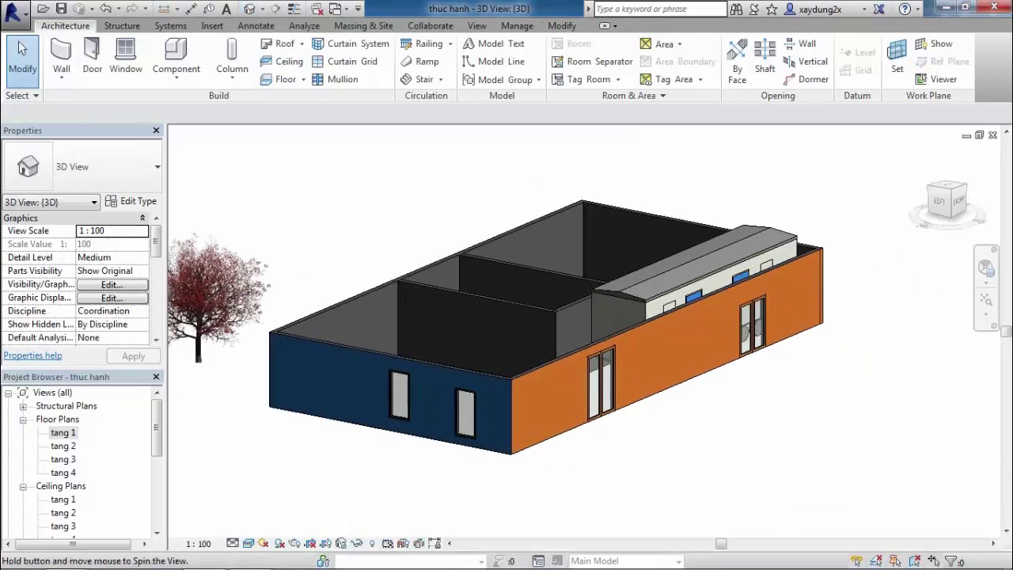
shift+middle_drag(507, 357, 713, 356)
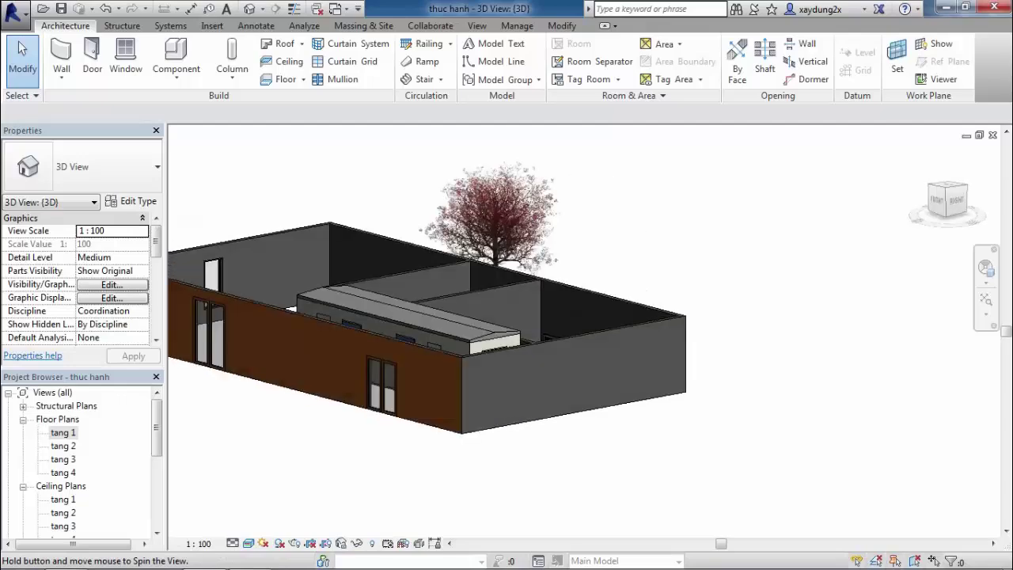
mouse_move(507, 356)
shift+middle_down()
mouse_move(681, 356)
mouse_move(633, 356)
shift+middle_up()
scroll(667, 326, up, 1)
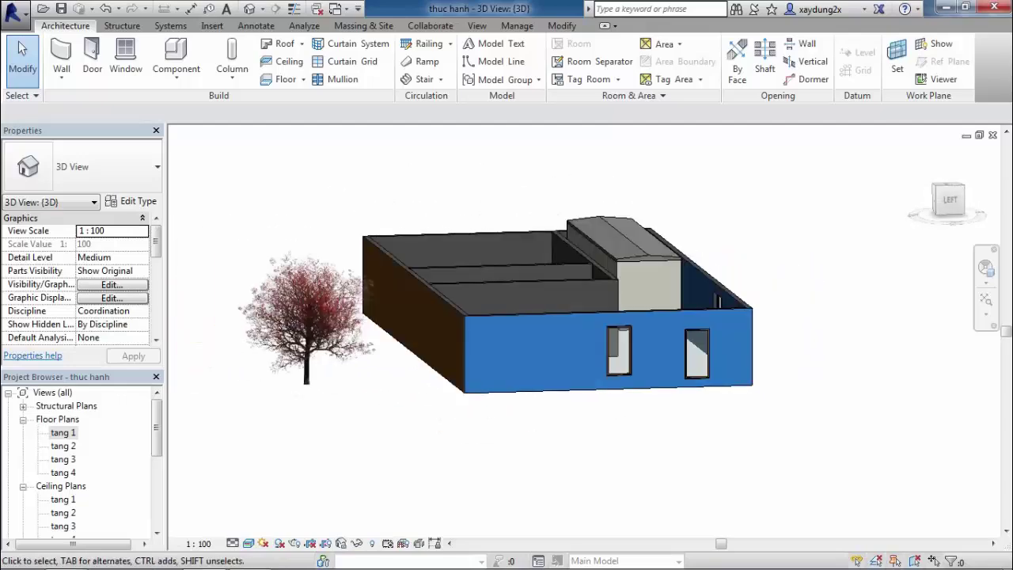
scroll(666, 327, up, 1)
scroll(667, 327, up, 2)
scroll(666, 327, up, 2)
shift+middle_drag(839, 337, 817, 334)
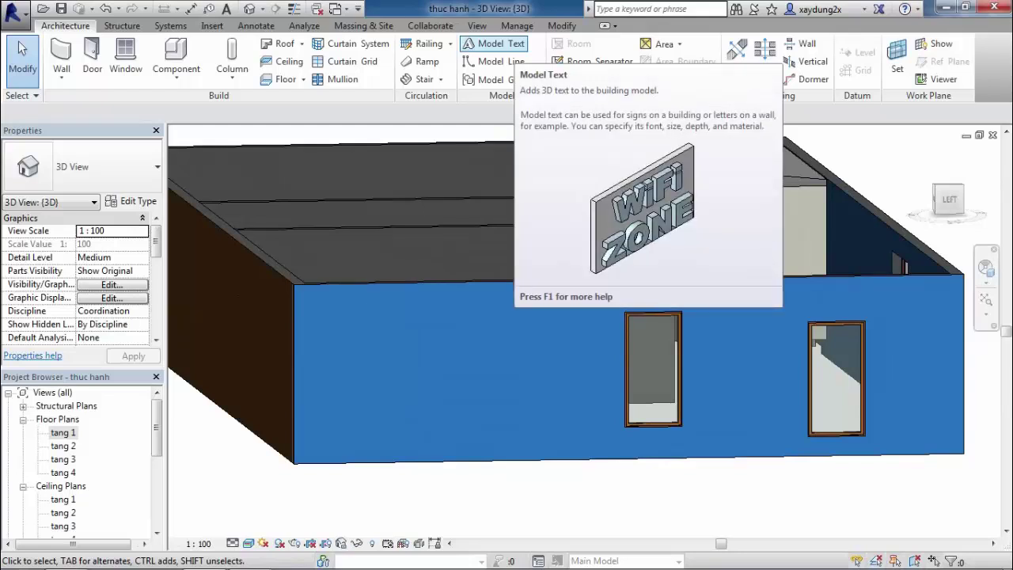
- Create 600mm Arial model text 'Nha dep', which lands flat on the ground beside the house
click(491, 44)
text(Nha dep)
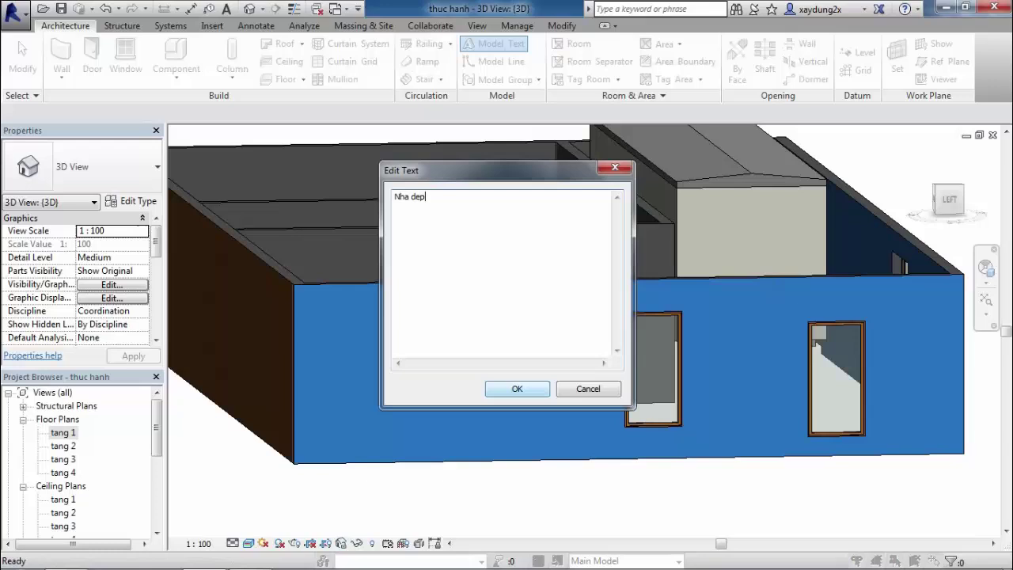
click(517, 389)
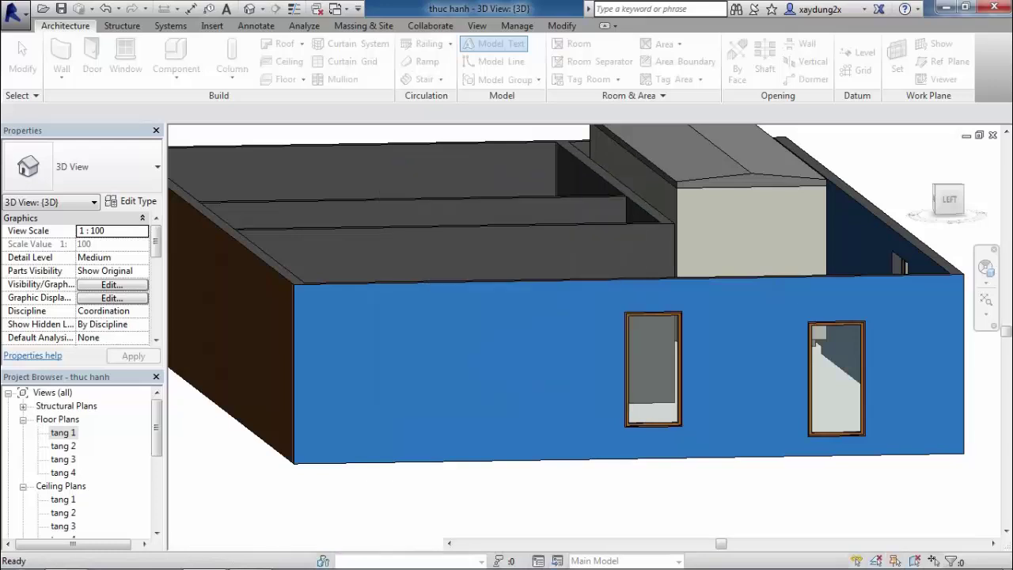
scroll(467, 368, up, 2)
scroll(430, 351, up, 1)
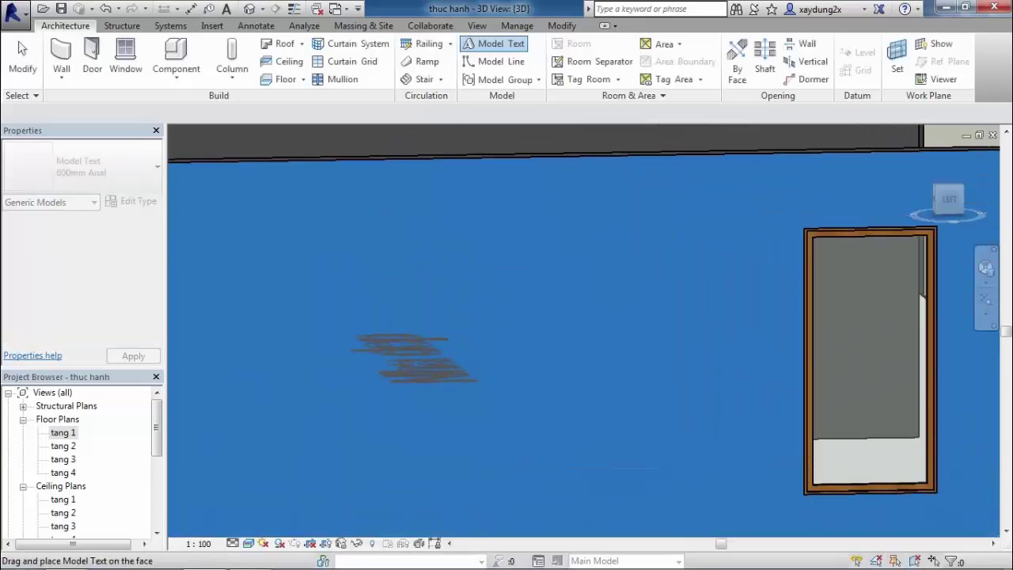
scroll(599, 355, down, 3)
mouse_move(648, 376)
shift+middle_down()
mouse_move(659, 361)
mouse_move(654, 406)
mouse_move(657, 364)
mouse_move(643, 405)
shift+middle_up()
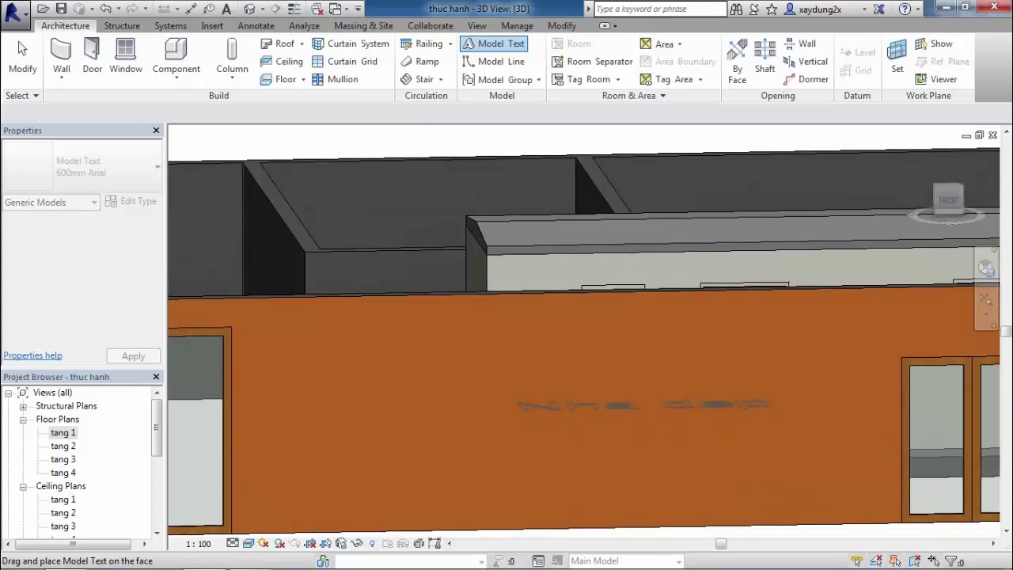
key(Escape)
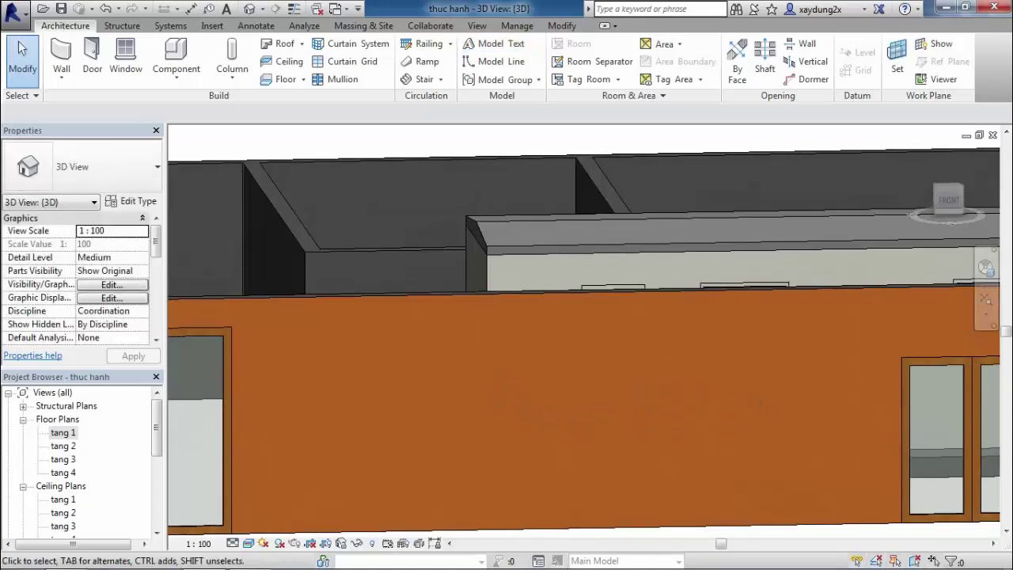
scroll(585, 333, down, 3)
mouse_move(643, 405)
shift+middle_down()
mouse_move(643, 349)
mouse_move(643, 360)
mouse_move(554, 372)
mouse_move(444, 412)
mouse_move(332, 531)
mouse_move(289, 385)
mouse_move(158, 362)
shift+middle_up()
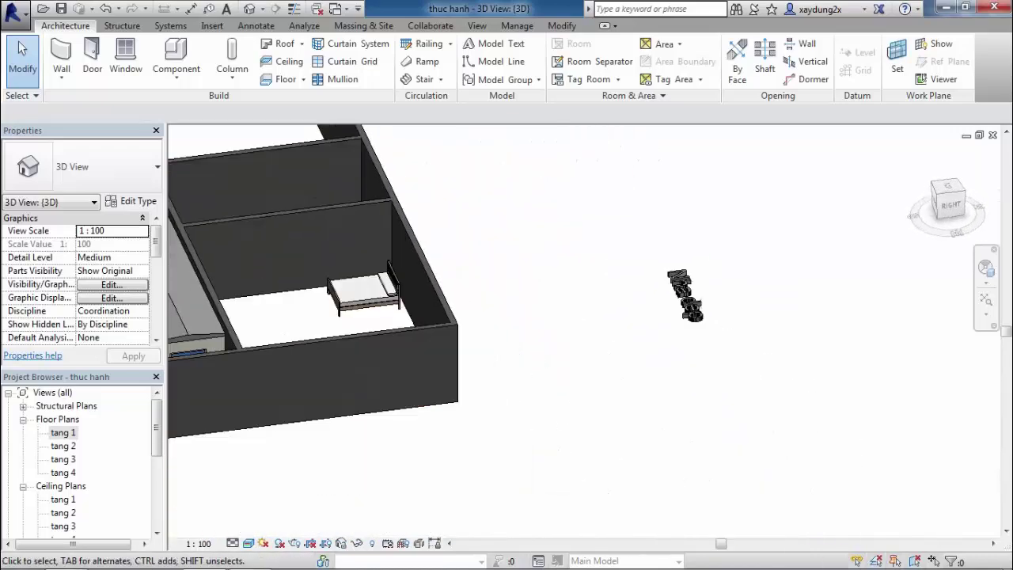
- Check the ground-lying text, then show the work plane grid spanning the house's ground level
scroll(613, 473, up, 2)
scroll(723, 298, up, 3)
click(720, 237)
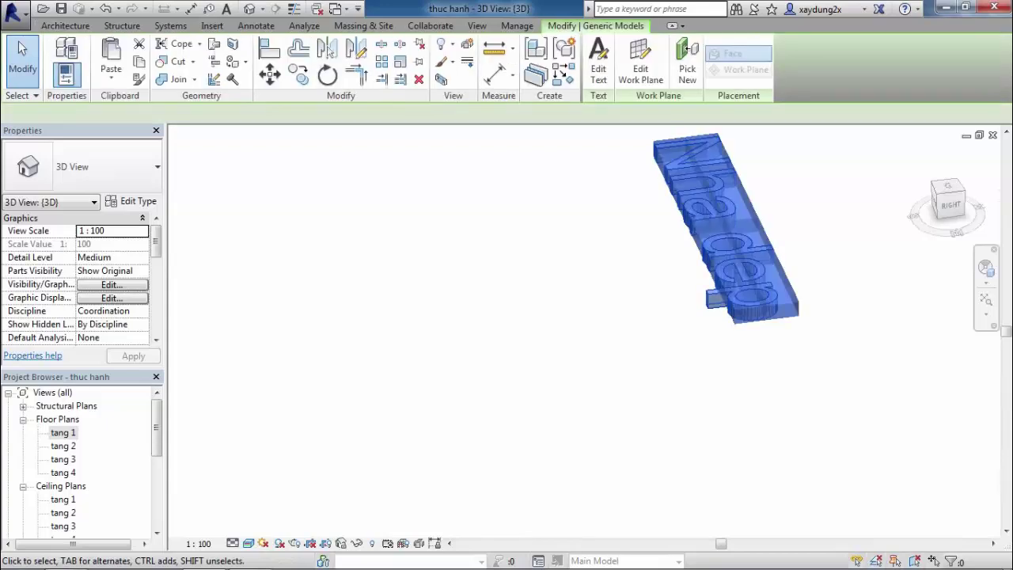
key(Escape)
scroll(697, 285, down, 2)
scroll(696, 285, down, 3)
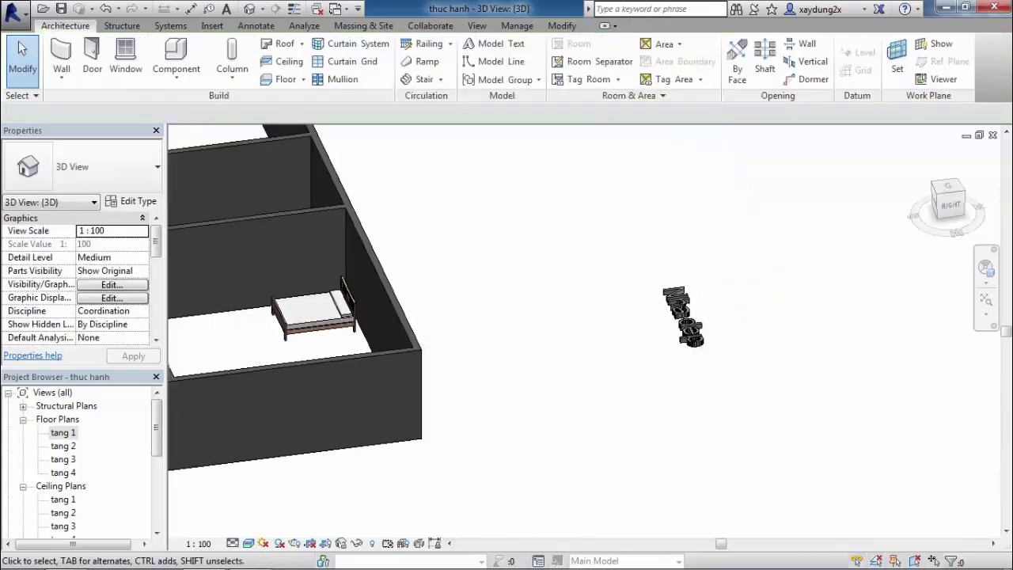
scroll(696, 285, down, 2)
mouse_move(697, 285)
shift+middle_down()
mouse_move(646, 267)
mouse_move(681, 261)
shift+middle_up()
scroll(681, 261, up, 2)
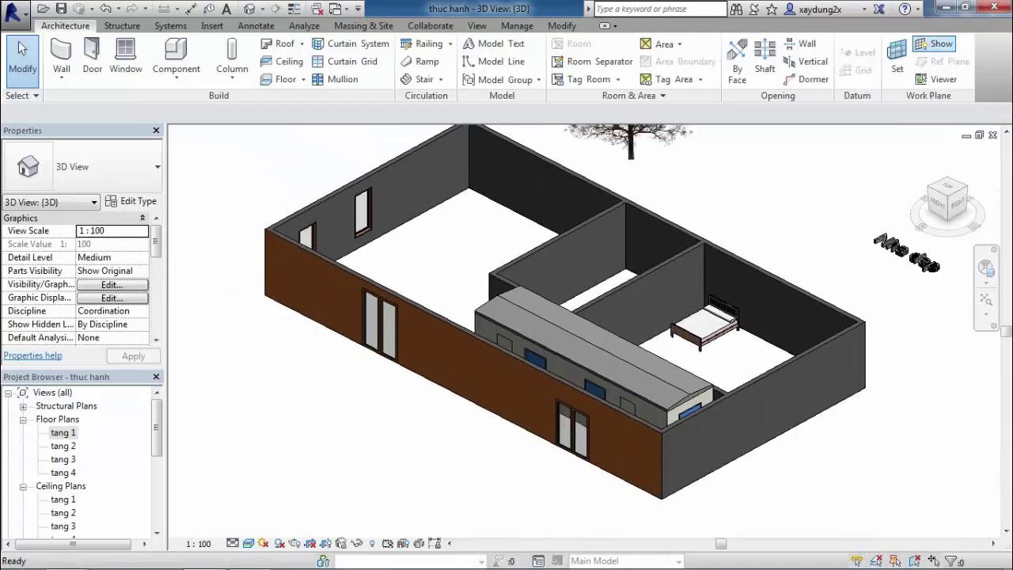
click(935, 43)
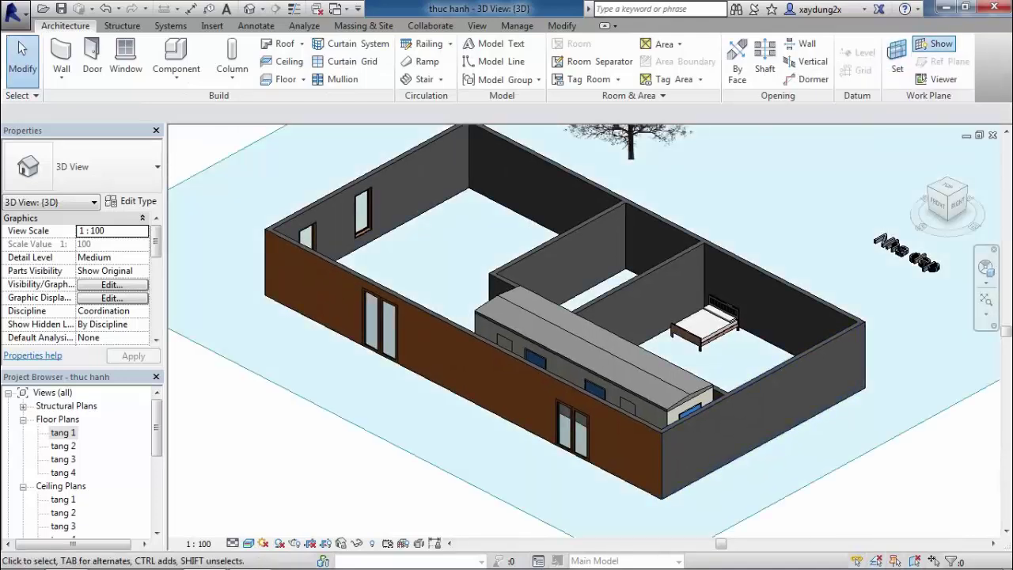
scroll(554, 316, down, 2)
mouse_move(555, 317)
middle_down()
mouse_move(444, 356)
mouse_move(460, 332)
middle_up()
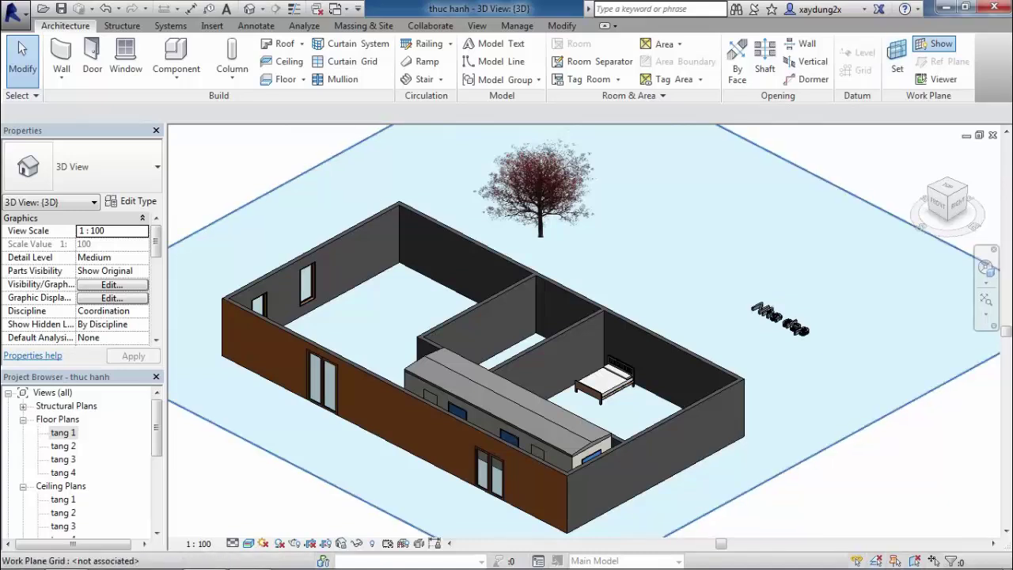
- Set the work plane by picking the orange front wall face, then view that wall face-on
click(897, 59)
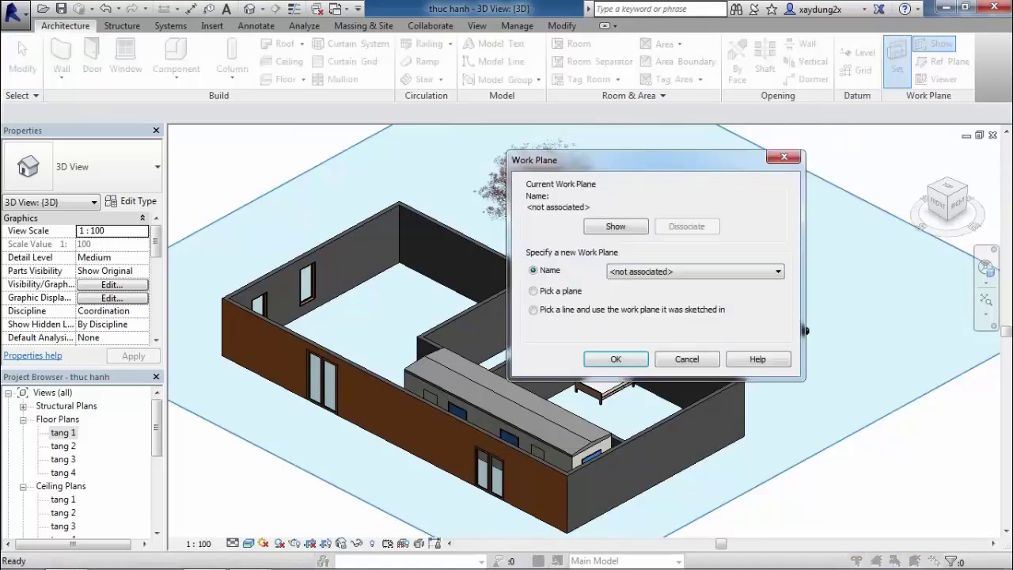
click(779, 272)
click(778, 272)
click(616, 359)
scroll(459, 432, up, 1)
scroll(459, 432, up, 2)
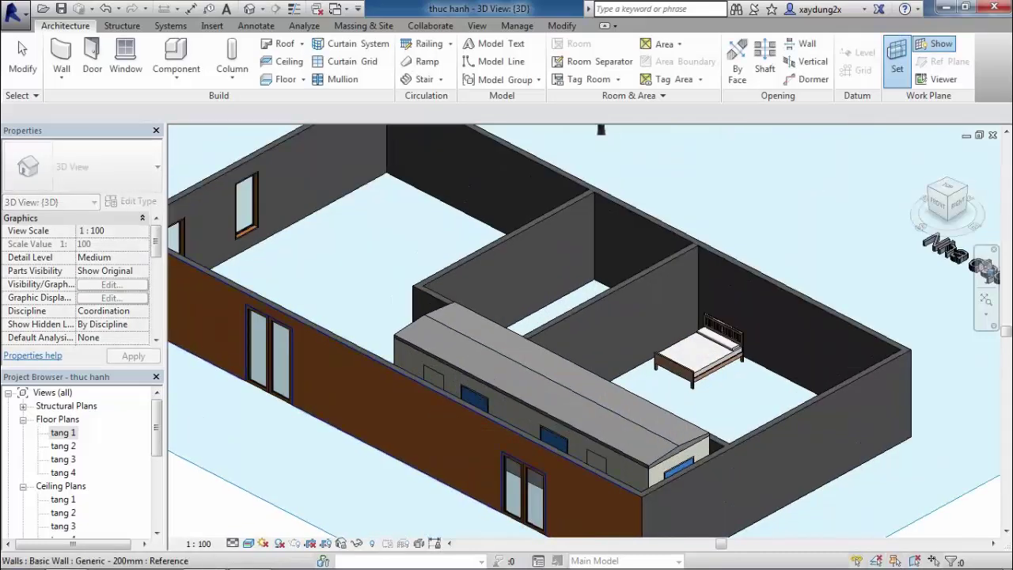
click(455, 400)
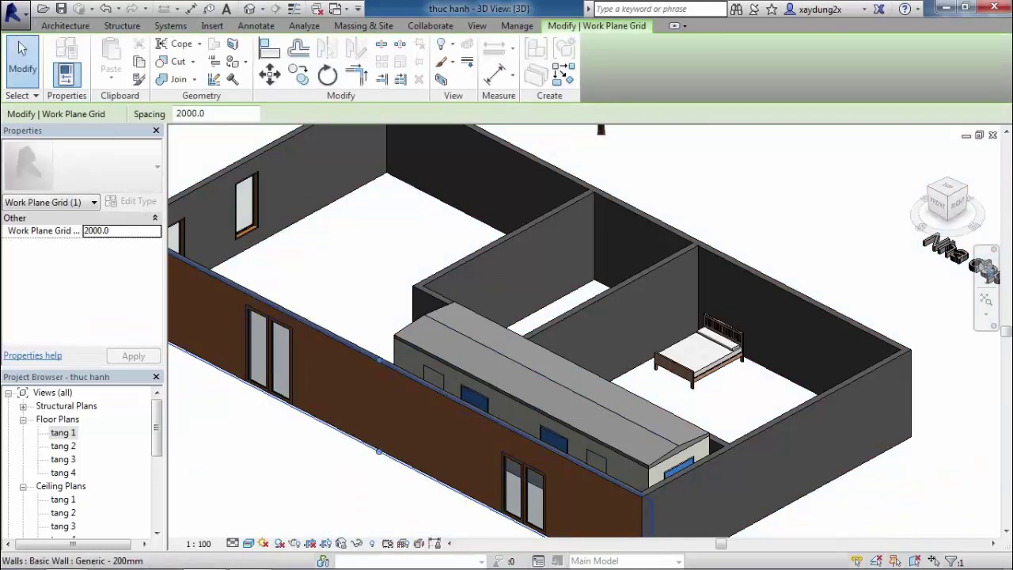
mouse_move(538, 333)
shift+middle_down()
mouse_move(510, 304)
mouse_move(467, 299)
shift+middle_up()
scroll(506, 357, up, 3)
middle_drag(506, 356, 562, 357)
- Place 600mm Arial model text 'nha dep' upright on the orange wall between the two doors
click(65, 25)
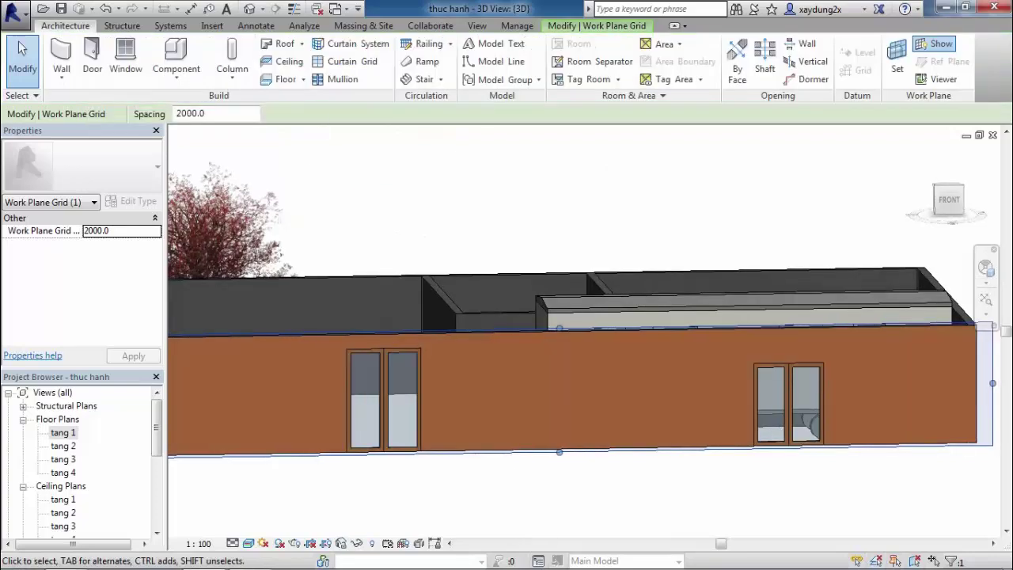
click(495, 44)
text(nha dep)
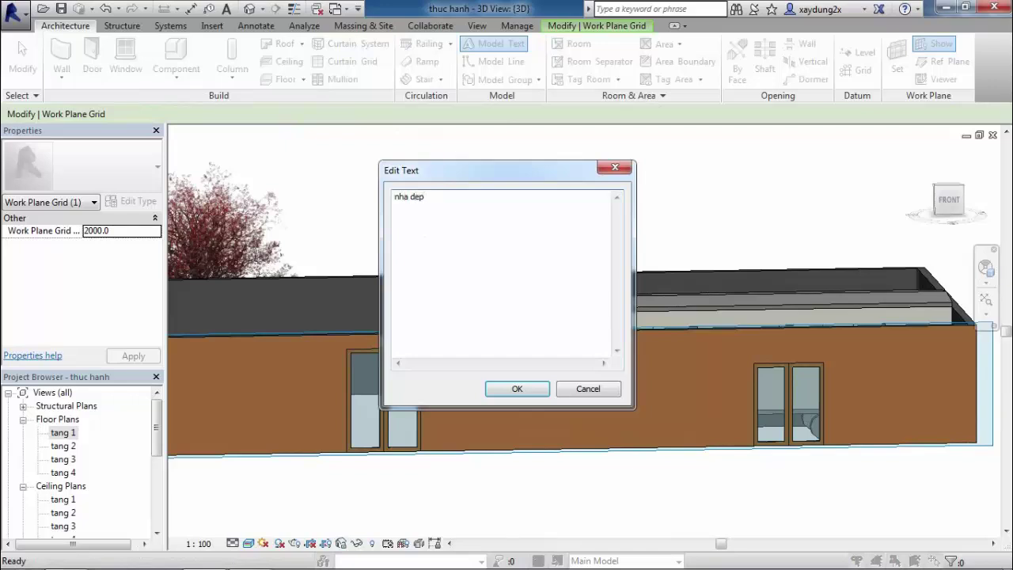
click(517, 389)
scroll(522, 372, up, 2)
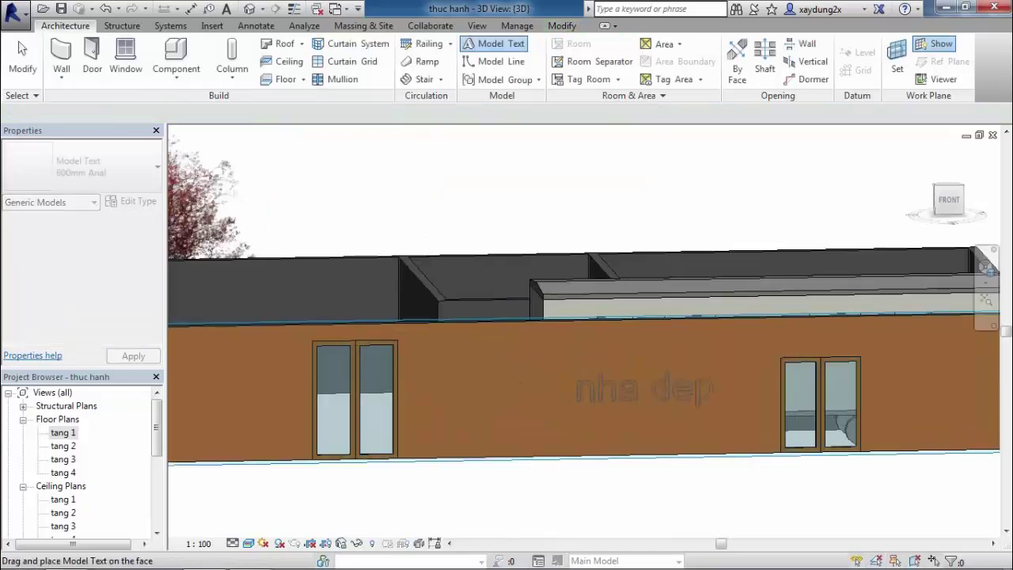
scroll(602, 361, up, 2)
scroll(696, 349, up, 2)
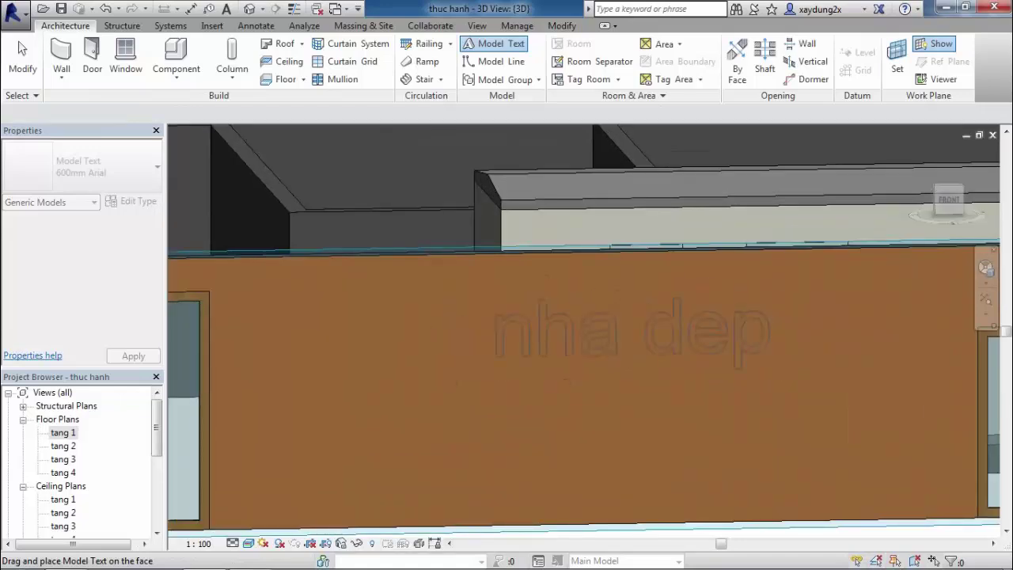
click(673, 325)
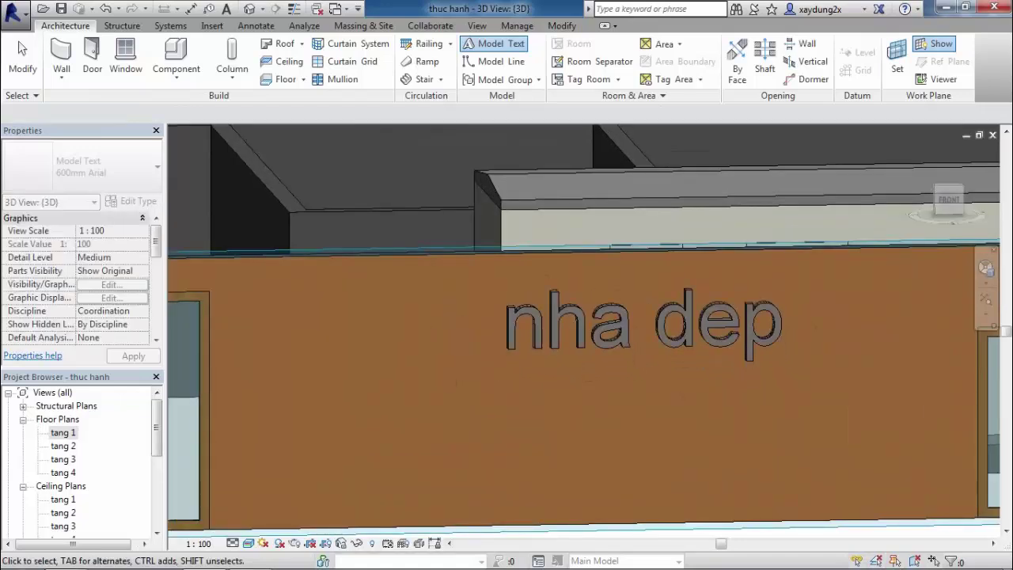
shift+middle_drag(673, 325, 697, 317)
shift+middle_drag(557, 304, 557, 304)
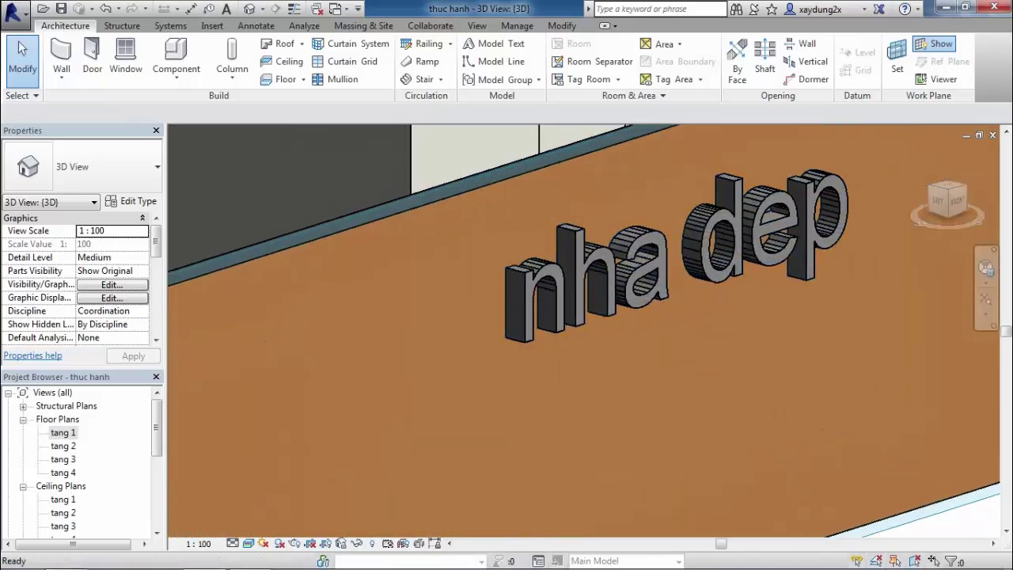
- Give the 'nha dep' model text type Arial font at text size 1000 and apply it
click(570, 285)
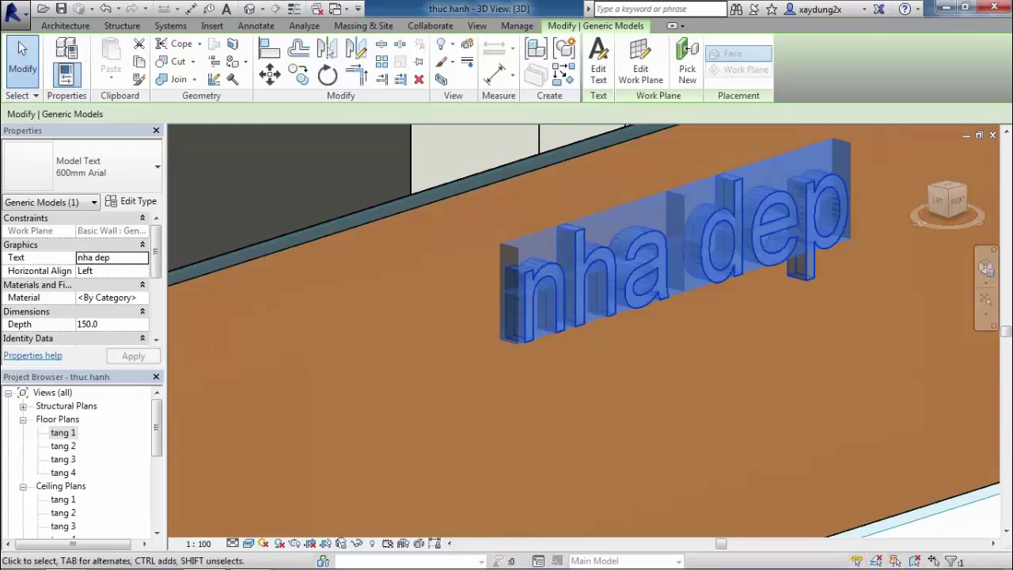
shift+middle_drag(558, 304, 557, 304)
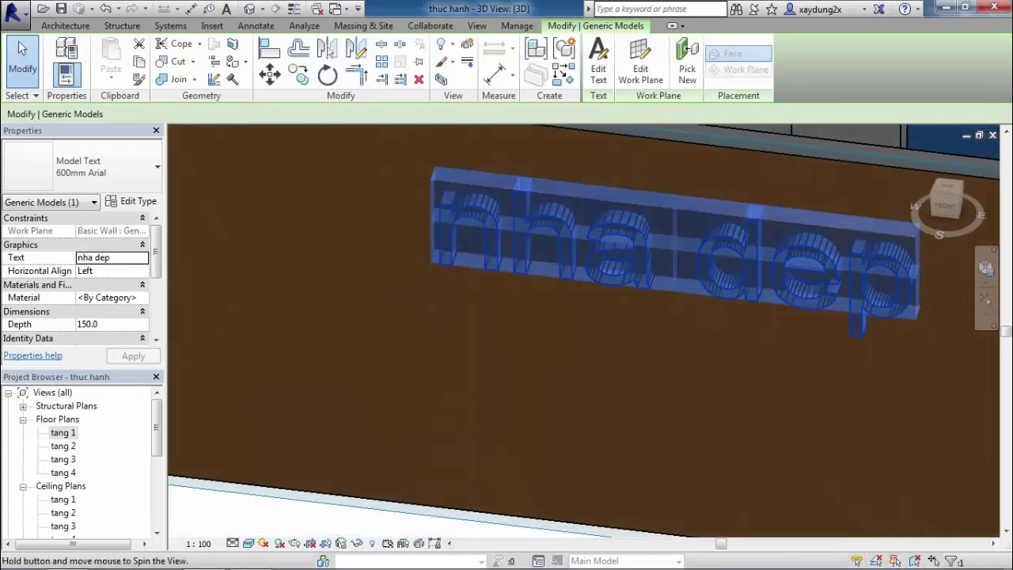
click(87, 166)
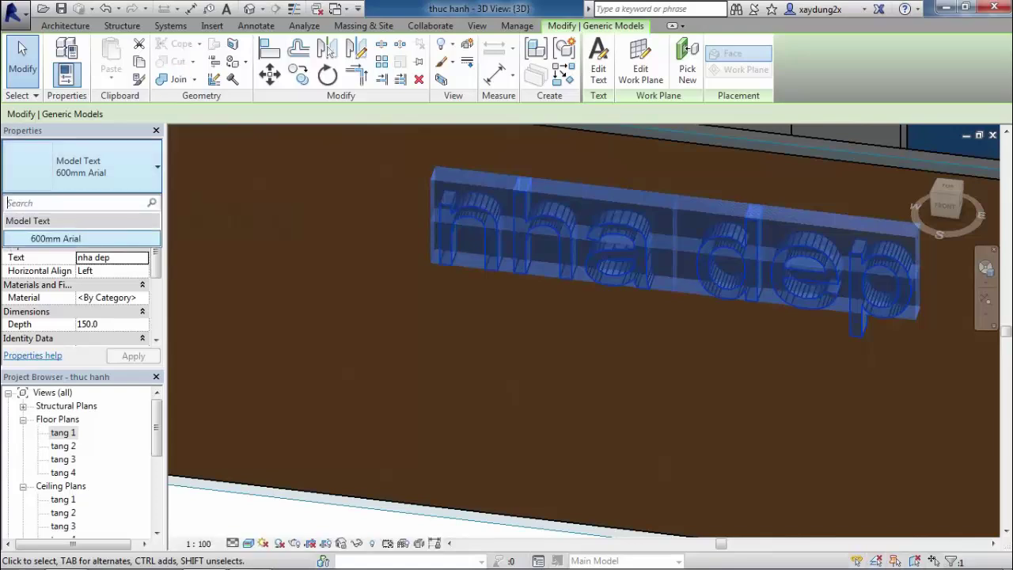
key(Escape)
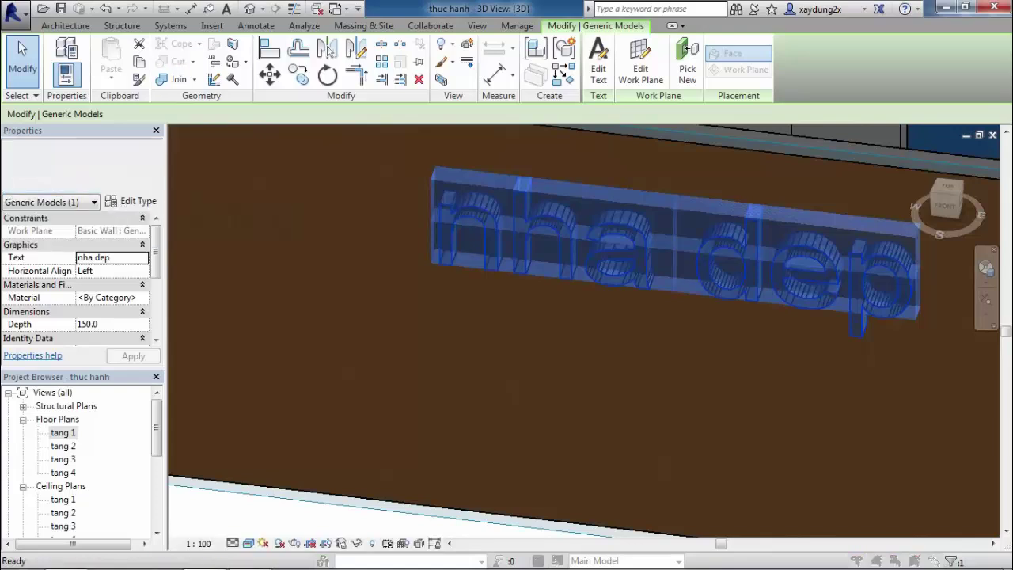
click(133, 201)
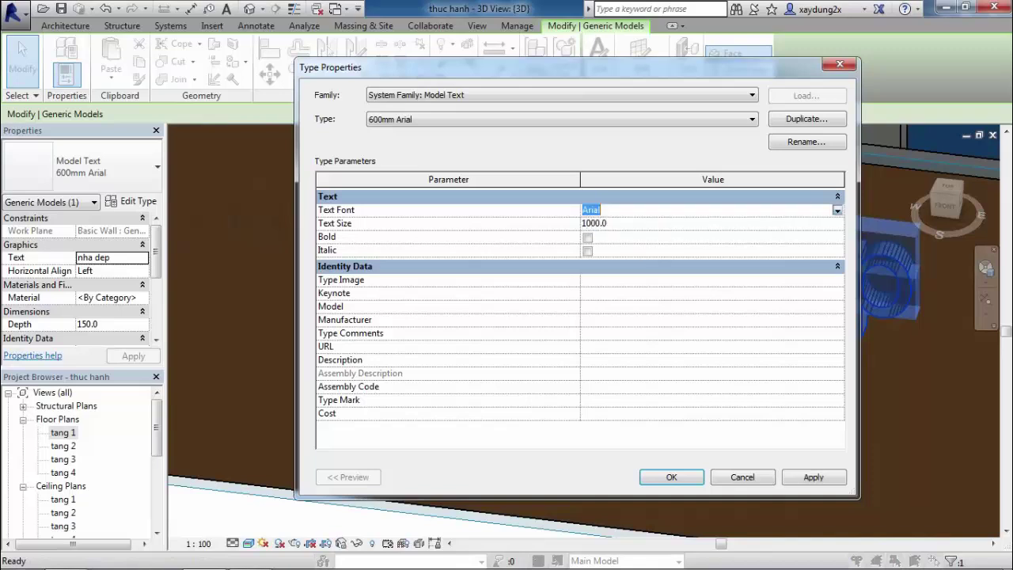
key(alt+Down)
key(Escape)
click(814, 476)
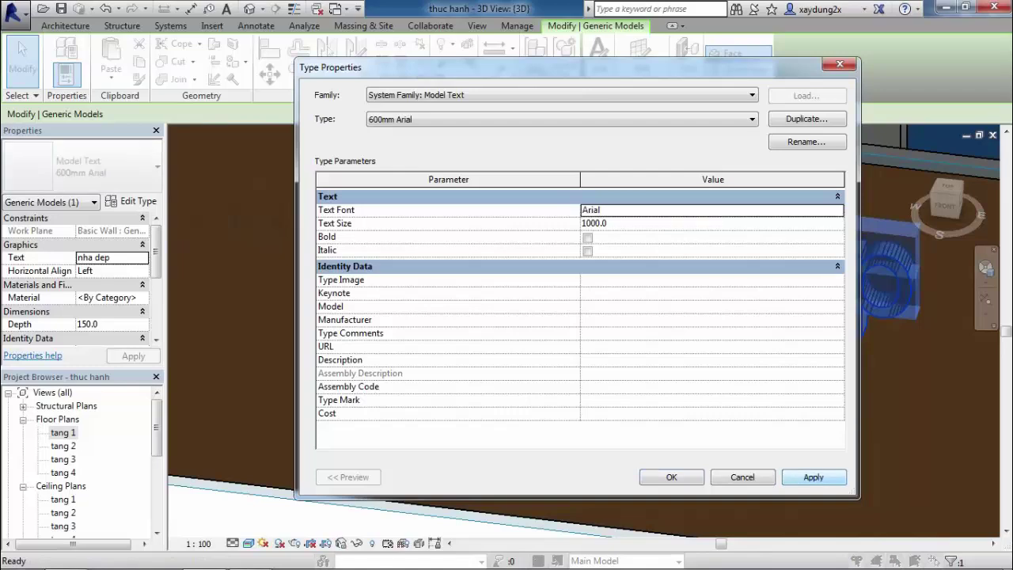
key(Return)
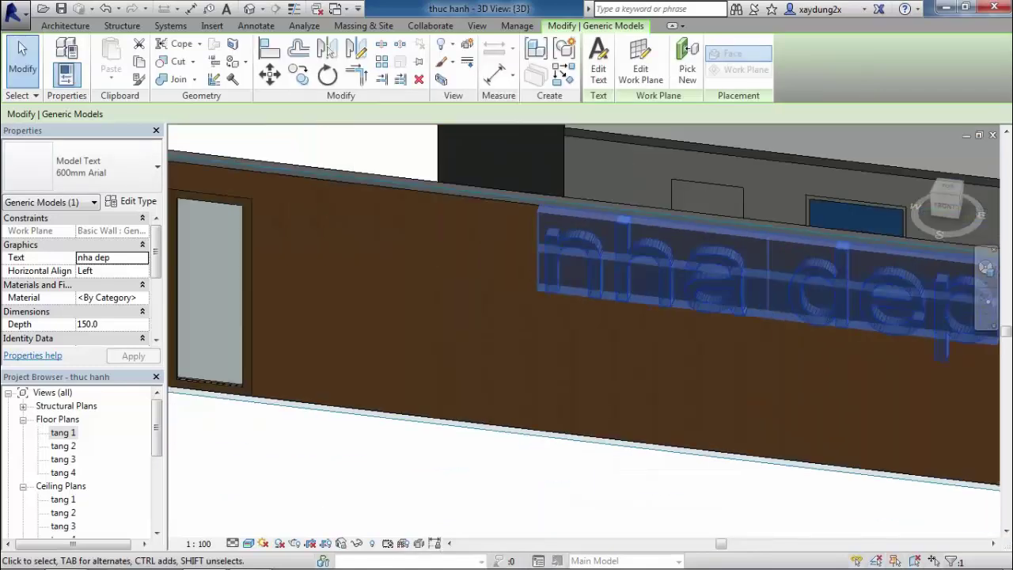
- Drag the nha dep model text lower on the front wall, then open the tang 1 floor plan
scroll(586, 316, down, 3)
shift+middle_drag(586, 317, 586, 262)
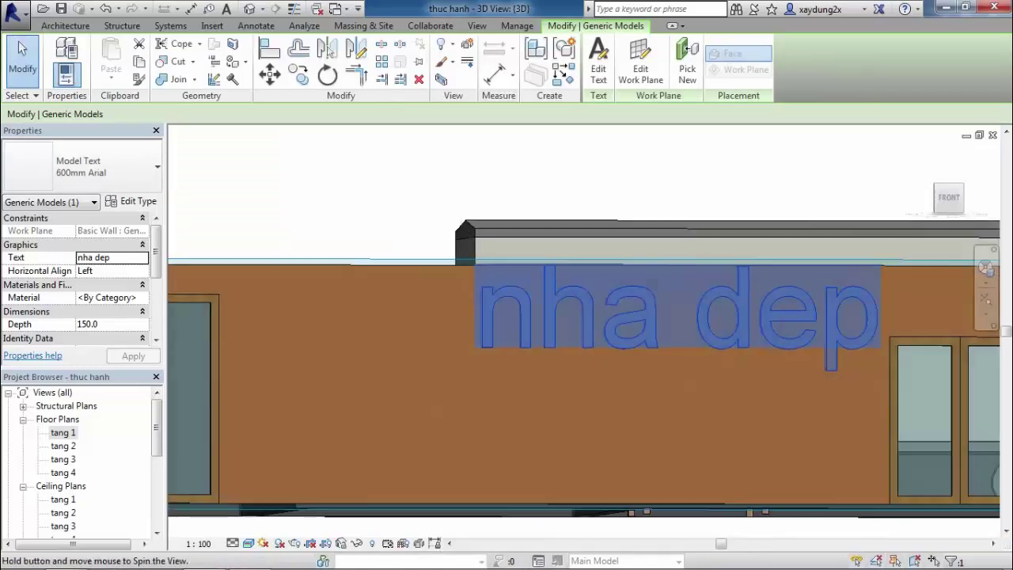
key(Escape)
shift+middle_drag(586, 317, 609, 317)
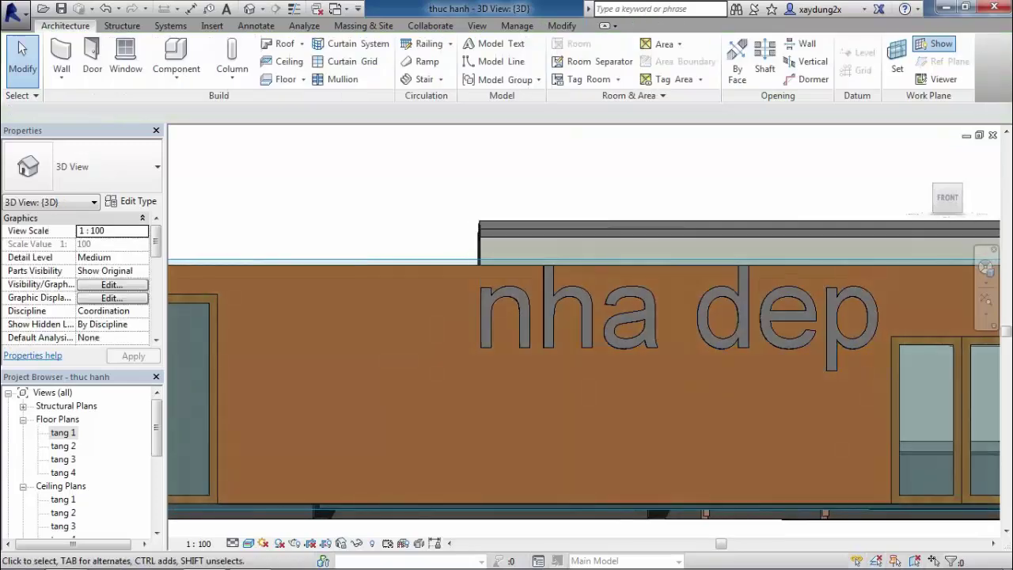
click(566, 309)
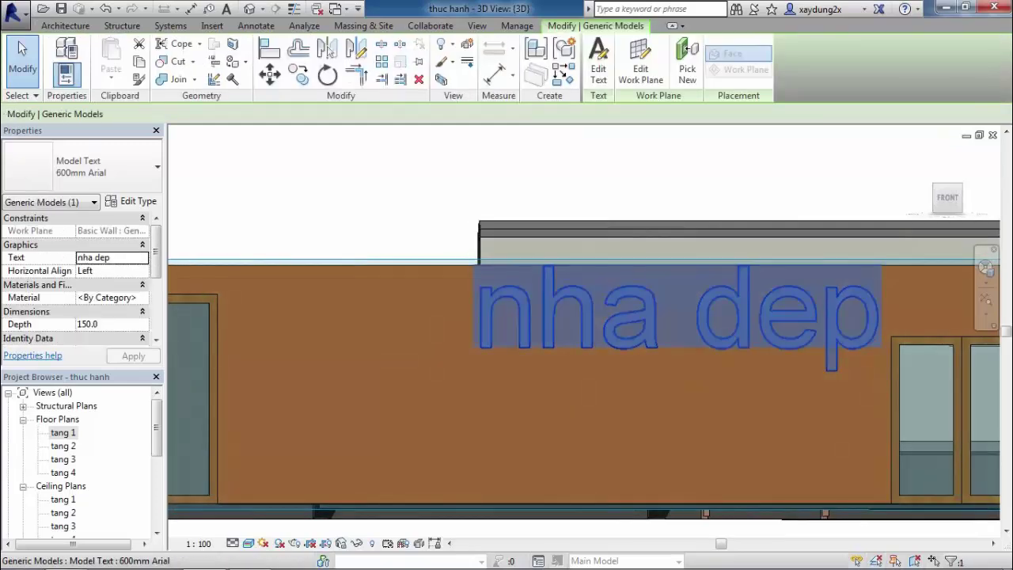
drag(697, 325, 695, 357)
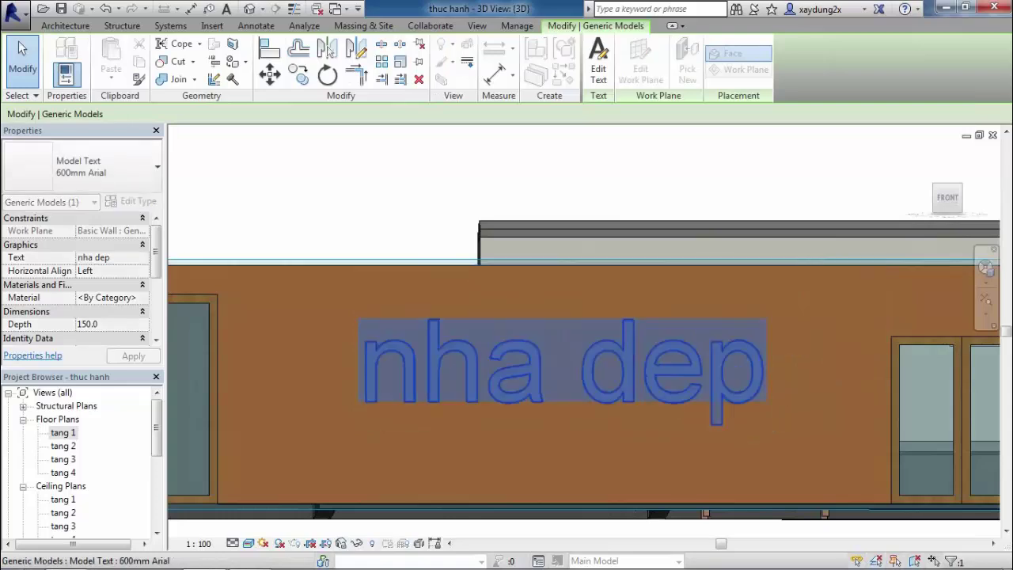
key(Escape)
shift+middle_drag(506, 317, 506, 364)
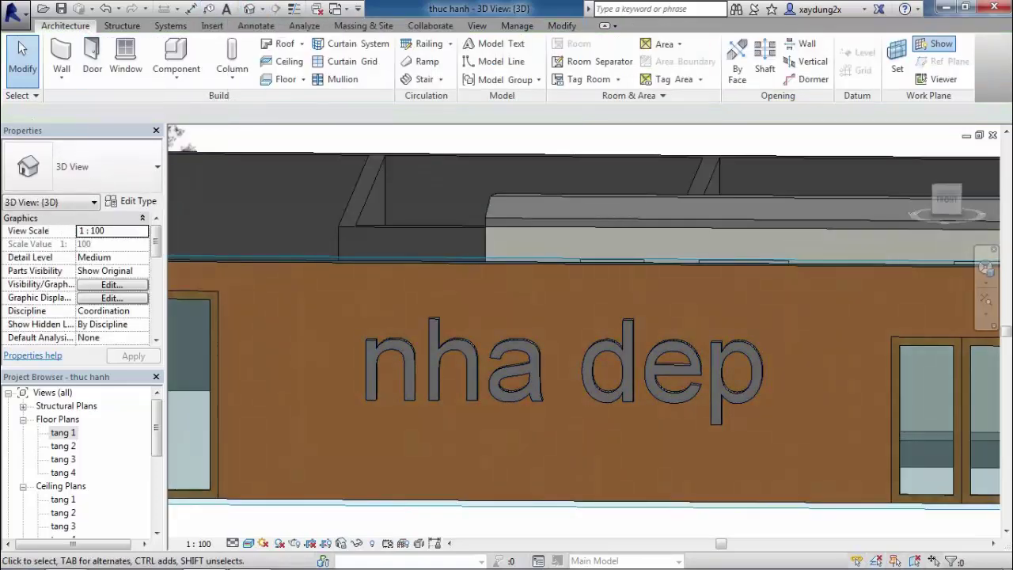
double_click(63, 432)
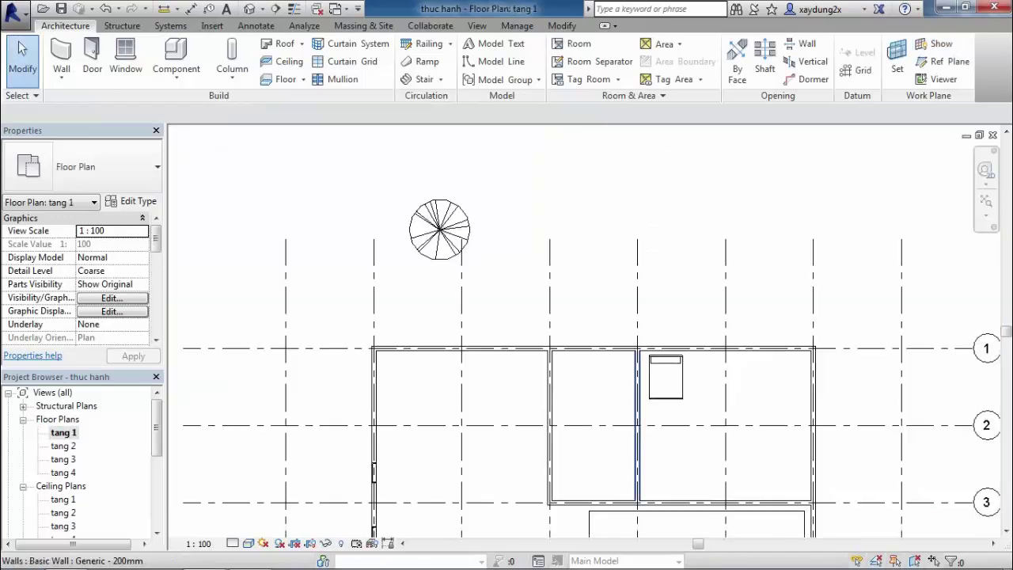
middle_drag(602, 538, 602, 324)
scroll(602, 325, up, 3)
scroll(602, 325, up, 3)
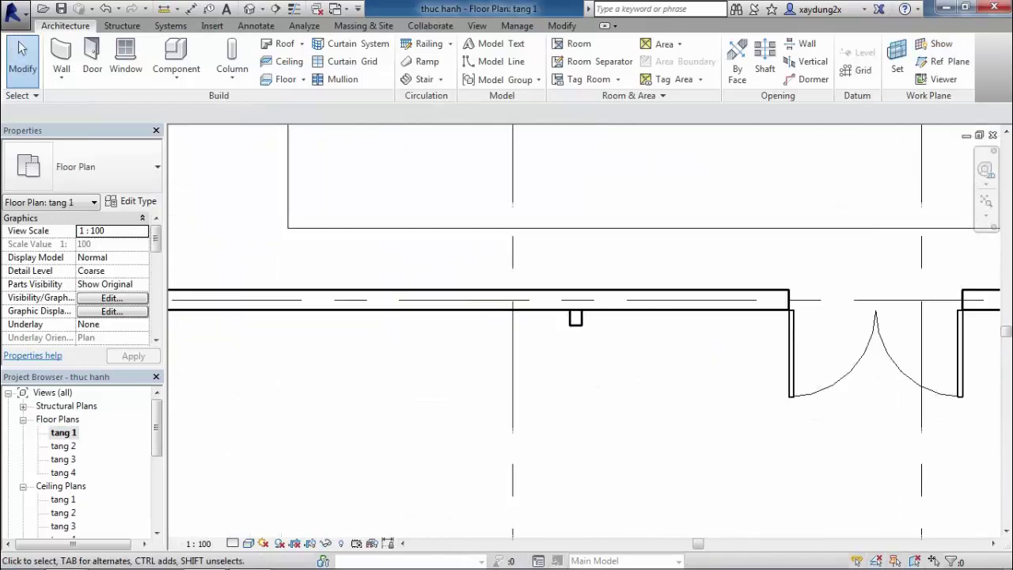
click(575, 317)
scroll(578, 328, down, 1)
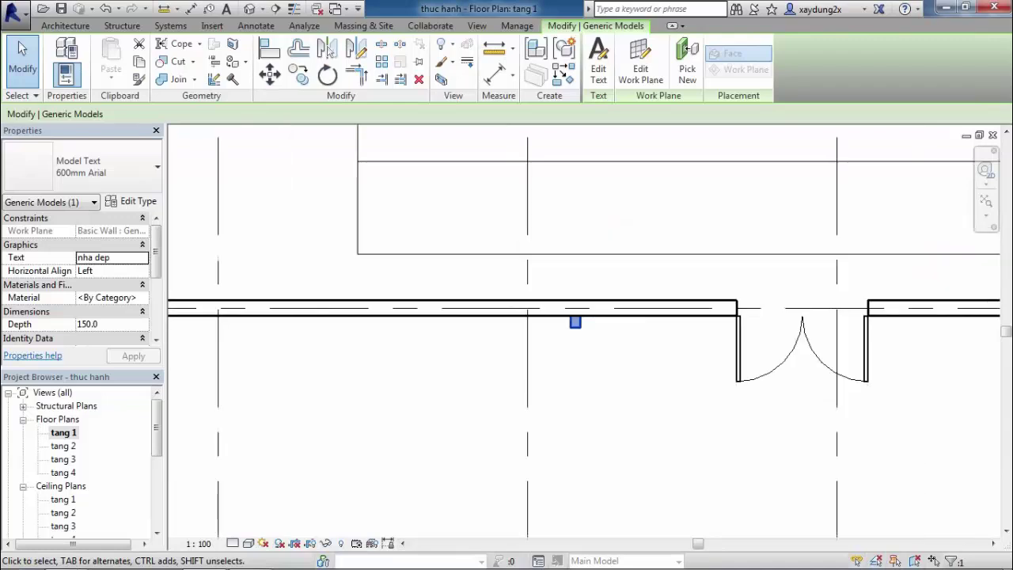
scroll(578, 328, down, 1)
scroll(618, 356, down, 1)
scroll(617, 356, down, 1)
scroll(617, 356, down, 1)
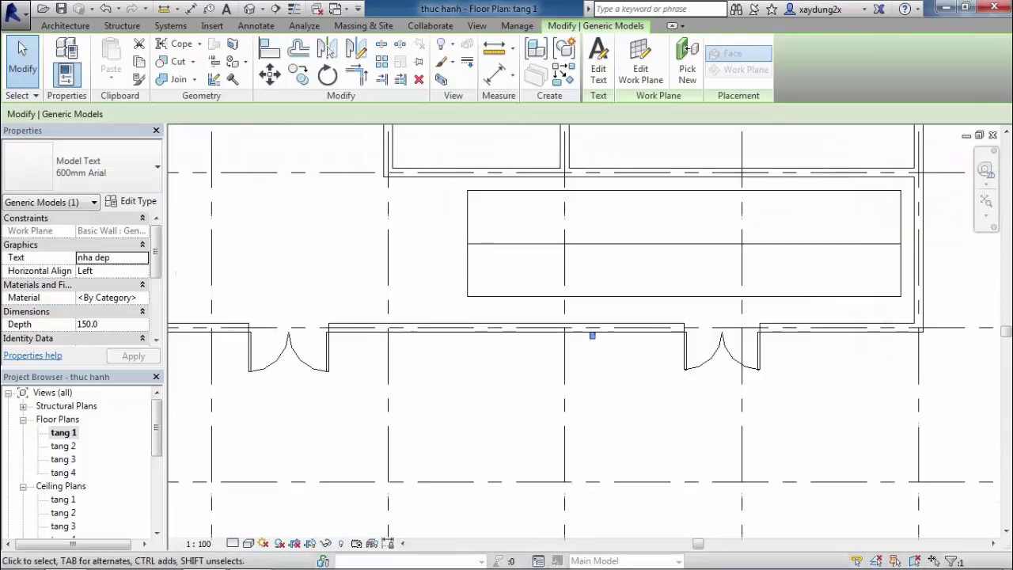
scroll(617, 357, down, 1)
middle_drag(792, 238, 794, 251)
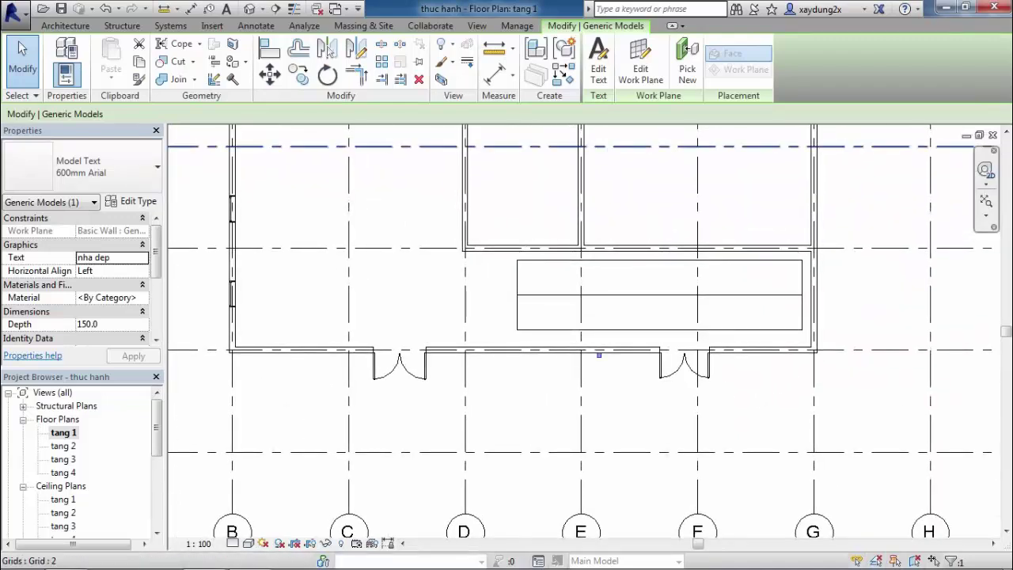
- Close the tang 1 floor plan and pan the 3D view of the house
click(993, 135)
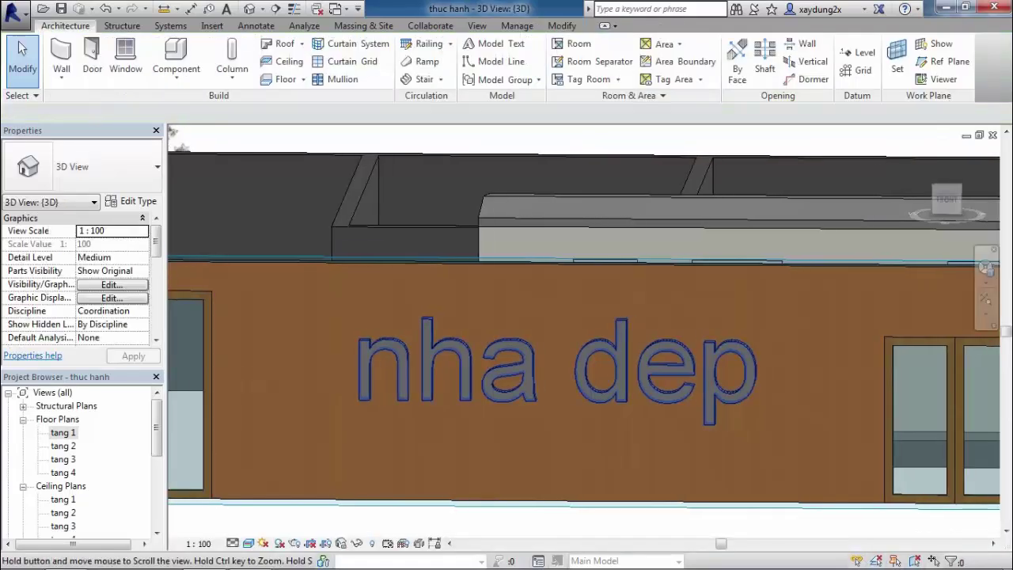
scroll(641, 443, down, 3)
mouse_move(642, 443)
middle_down()
mouse_move(673, 380)
mouse_move(752, 386)
mouse_move(212, 300)
mouse_move(356, 316)
middle_up()
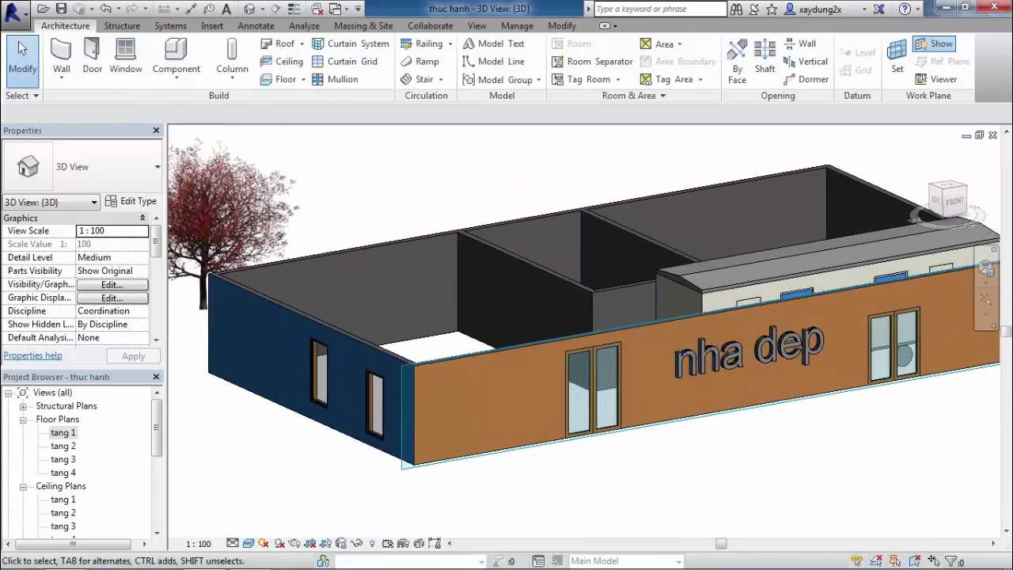
- Orbit and zoom to centre the nha dep text on the front wall head-on
click(748, 352)
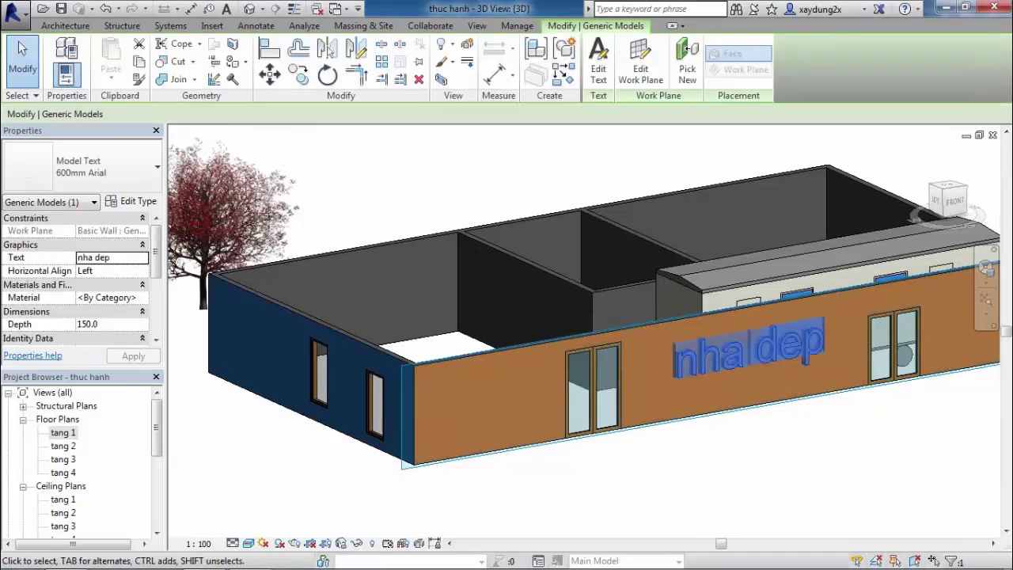
shift+middle_drag(602, 348, 539, 341)
scroll(633, 348, up, 3)
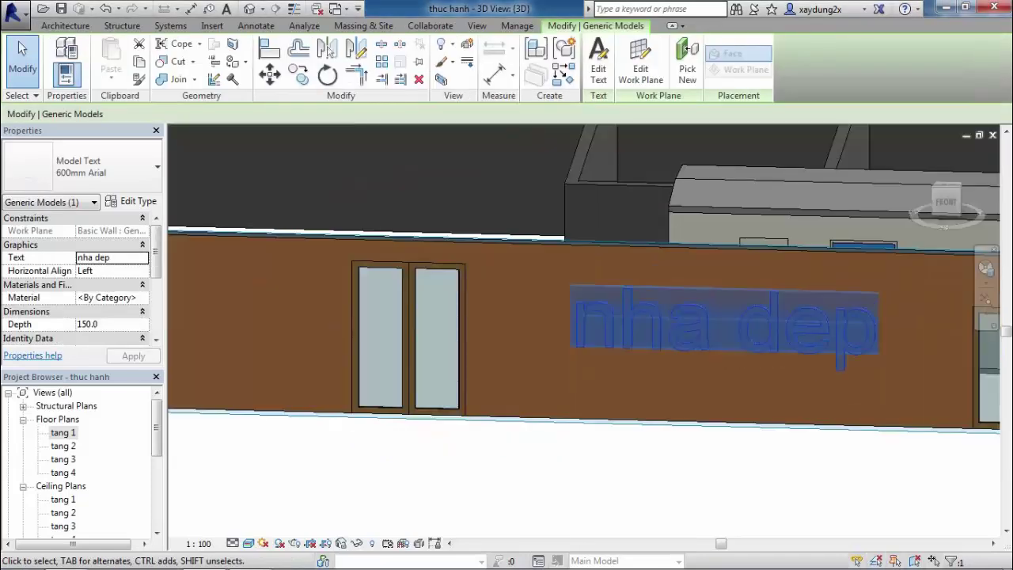
scroll(633, 348, up, 2)
mouse_move(633, 348)
middle_down()
mouse_move(602, 373)
mouse_move(539, 368)
middle_up()
key(Escape)
scroll(633, 356, down, 3)
- Re-host the nha dep text onto the back wall using Edit Work Plane's Pick a plane
click(554, 368)
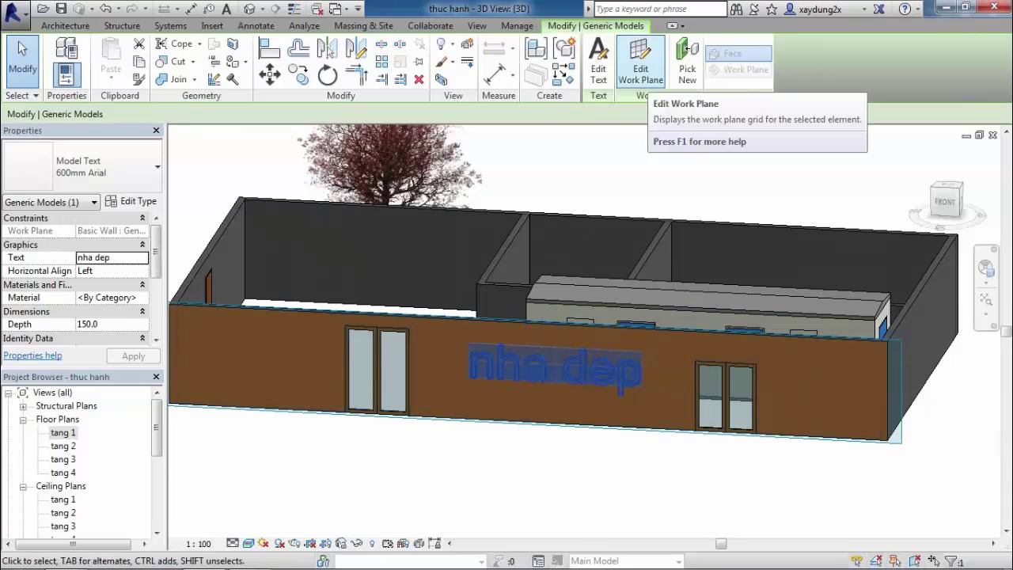
click(640, 64)
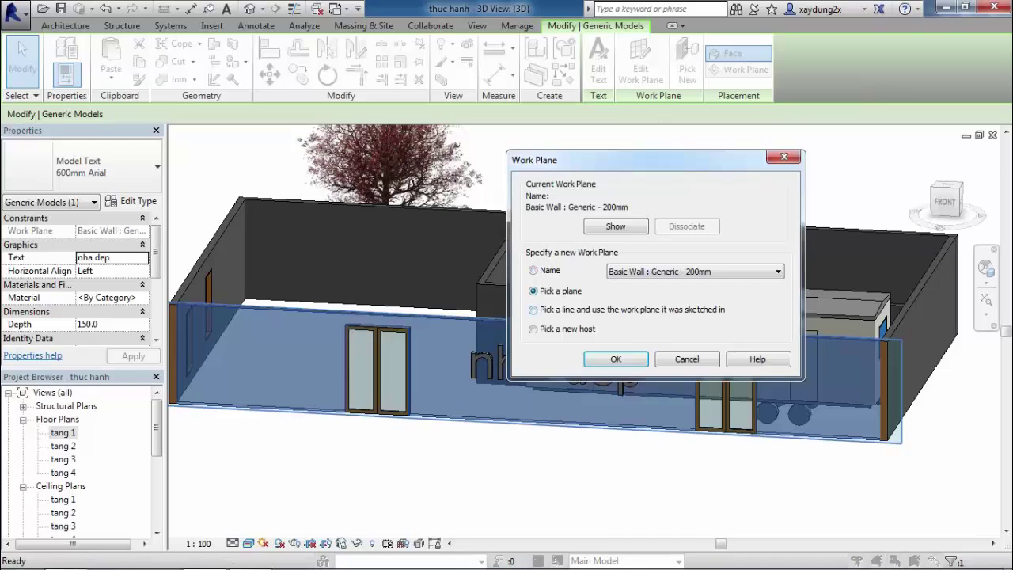
click(616, 359)
shift+middle_drag(507, 333, 618, 332)
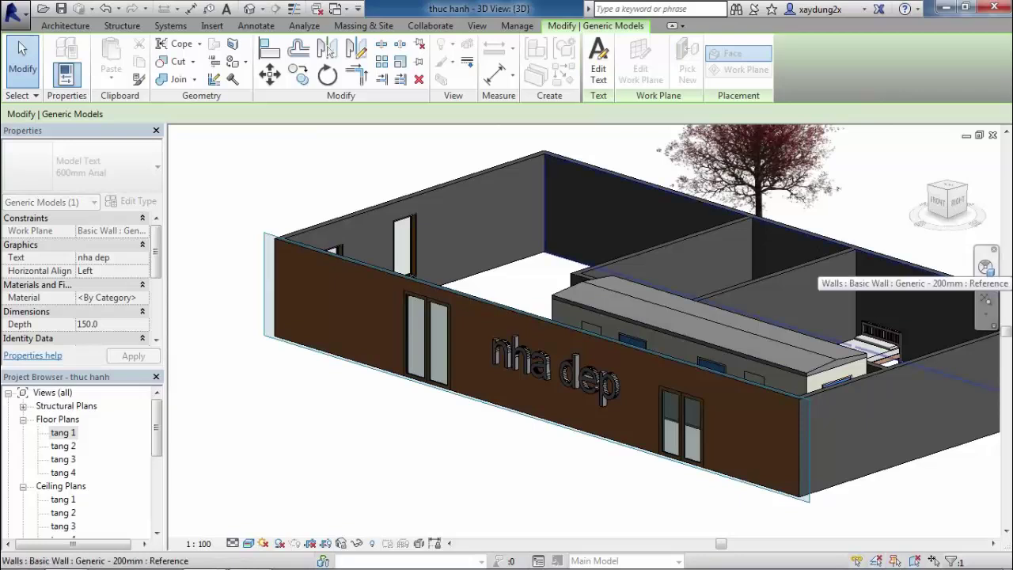
click(816, 277)
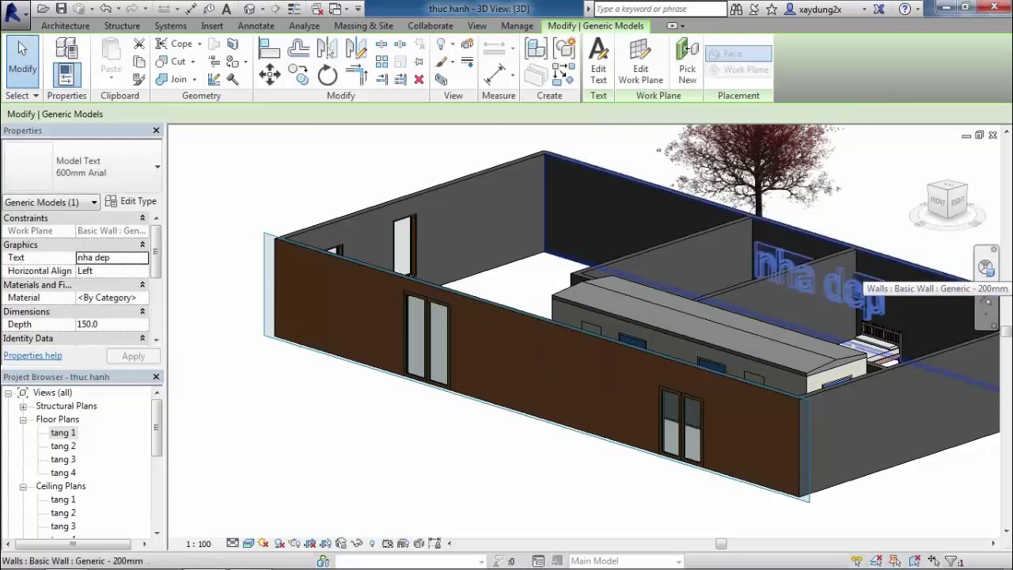
- Orbit around the house to check the text's new wall, the tree and the orange side wall
scroll(823, 281, up, 1)
scroll(824, 281, up, 2)
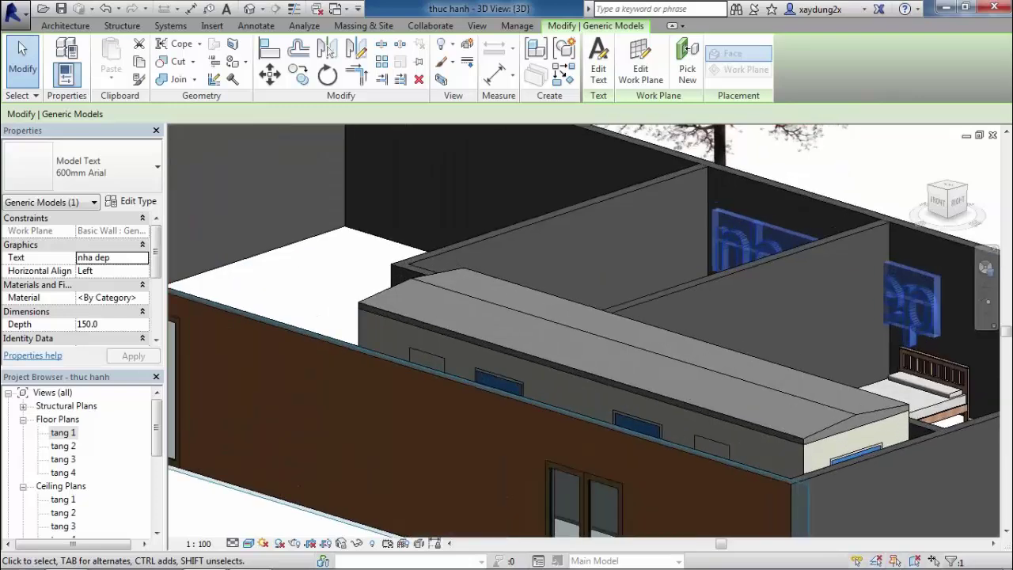
scroll(823, 282, up, 1)
mouse_move(824, 281)
shift+middle_down()
mouse_move(570, 337)
mouse_move(554, 376)
mouse_move(531, 388)
mouse_move(673, 380)
shift+middle_up()
scroll(554, 333, down, 2)
shift+middle_drag(554, 333, 444, 341)
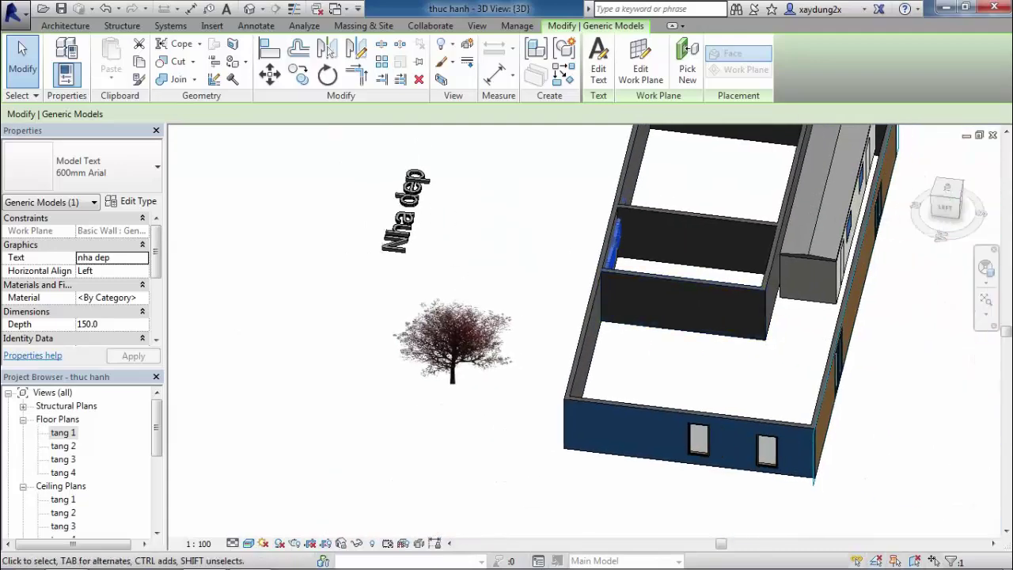
scroll(554, 333, up, 3)
mouse_move(554, 332)
middle_down()
mouse_move(491, 360)
mouse_move(169, 257)
mouse_move(238, 269)
mouse_move(332, 237)
mouse_move(380, 206)
middle_up()
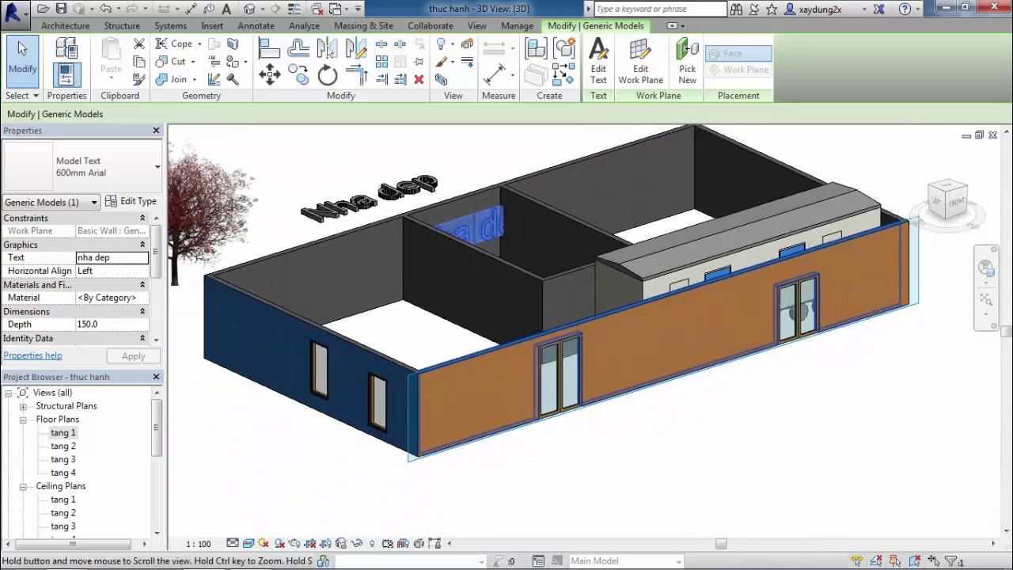
- Deselect the text and turn the view to face the orange front wall
key(Escape)
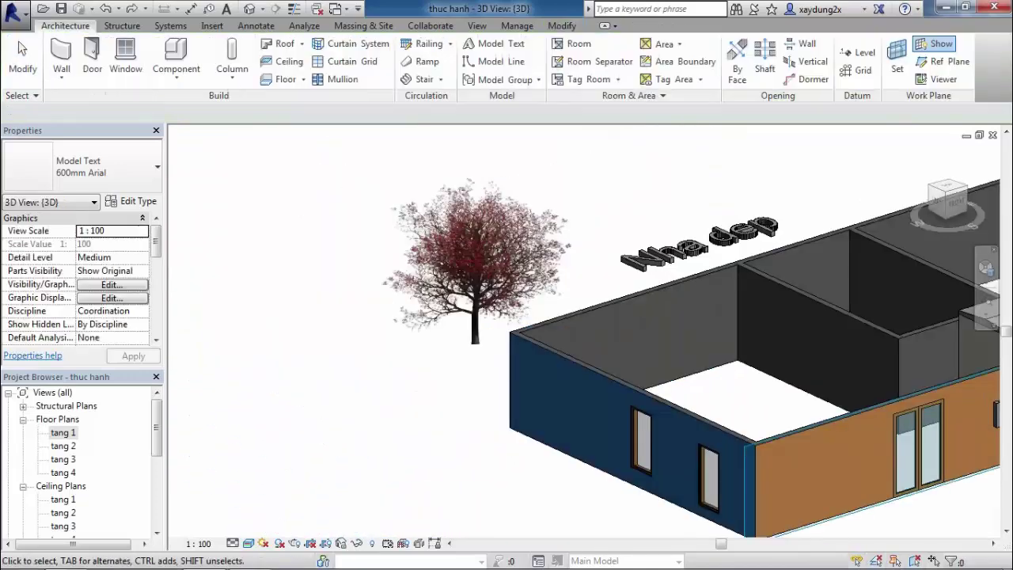
scroll(190, 269, up, 3)
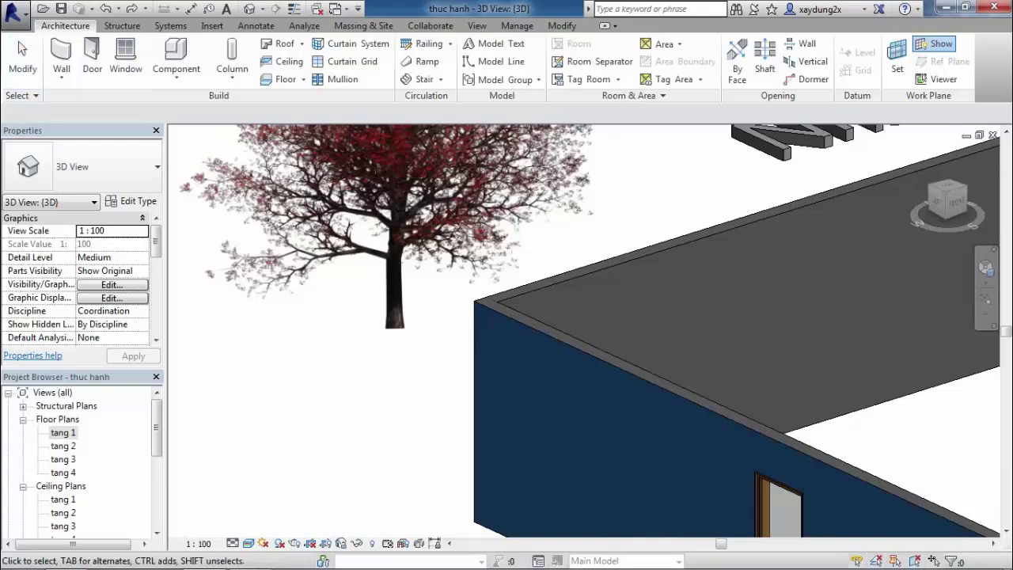
scroll(586, 332, down, 2)
scroll(585, 332, down, 2)
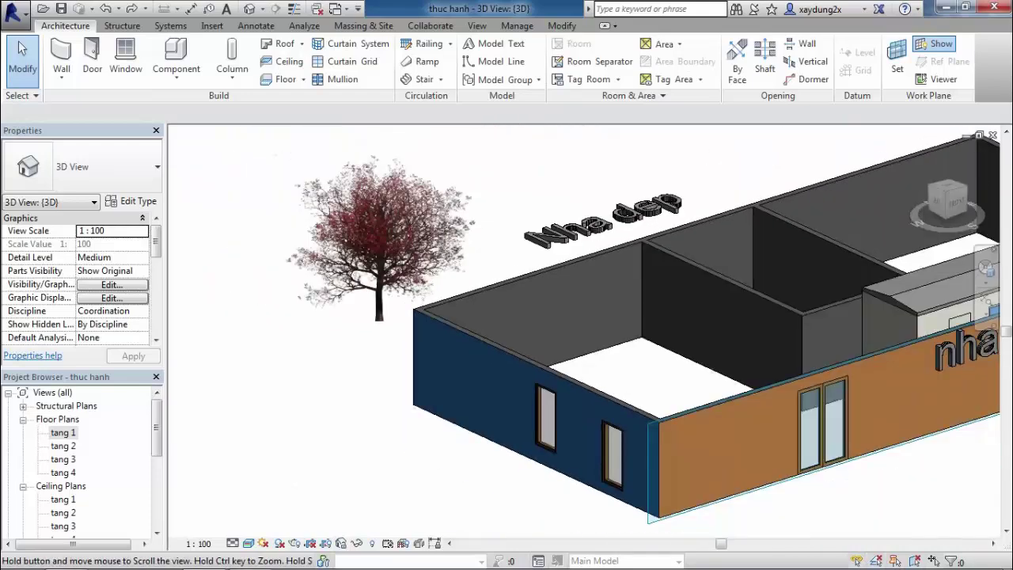
scroll(586, 332, down, 2)
shift+middle_drag(555, 356, 443, 332)
scroll(507, 261, up, 2)
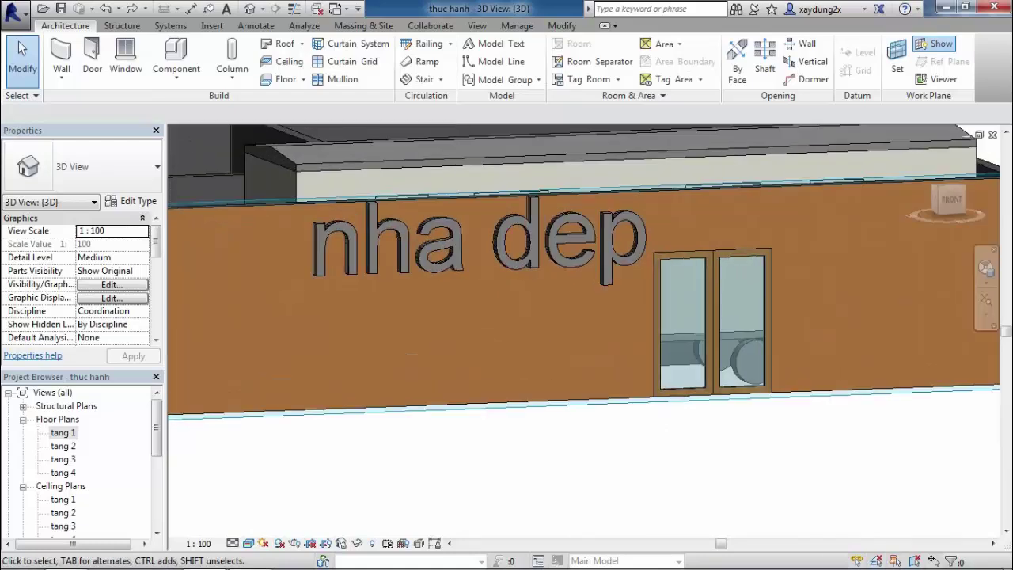
middle_drag(475, 317, 744, 388)
- Zoom in on the nha dep text beside the double door to inspect its depth
mouse_move(586, 332)
middle_down()
mouse_move(570, 349)
mouse_move(539, 333)
mouse_move(554, 364)
mouse_move(538, 411)
mouse_move(546, 420)
mouse_move(570, 396)
mouse_move(546, 357)
mouse_move(567, 332)
mouse_move(567, 278)
mouse_move(487, 305)
mouse_move(538, 293)
mouse_move(538, 317)
mouse_move(522, 317)
middle_up()
scroll(554, 237, up, 2)
scroll(554, 237, up, 2)
scroll(507, 301, up, 2)
scroll(554, 317, down, 3)
scroll(554, 317, up, 3)
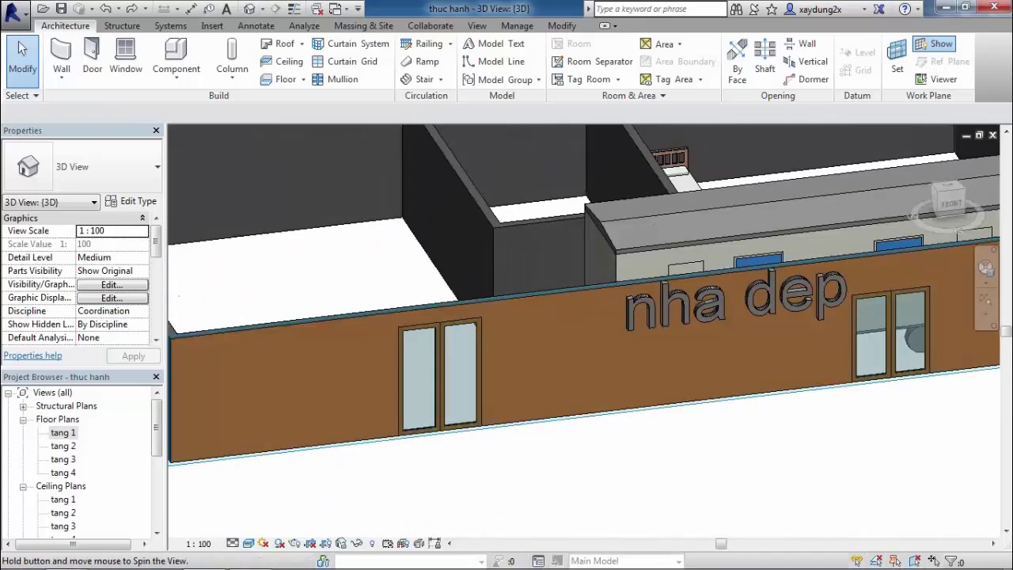
scroll(844, 306, up, 2)
scroll(844, 306, up, 2)
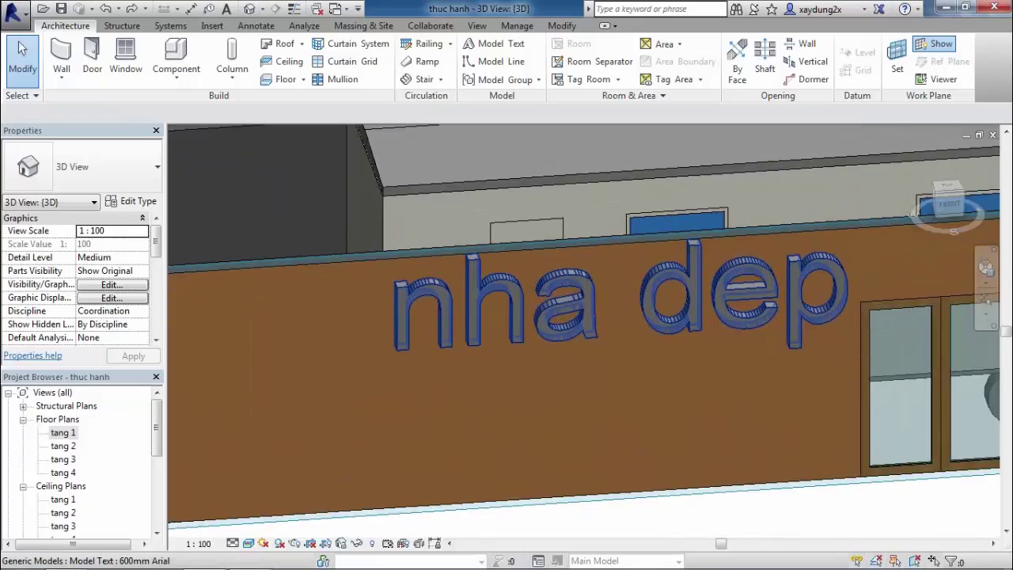
mouse_move(554, 317)
middle_down()
mouse_move(479, 182)
mouse_move(455, 281)
mouse_move(554, 333)
mouse_move(554, 395)
mouse_move(522, 309)
middle_up()
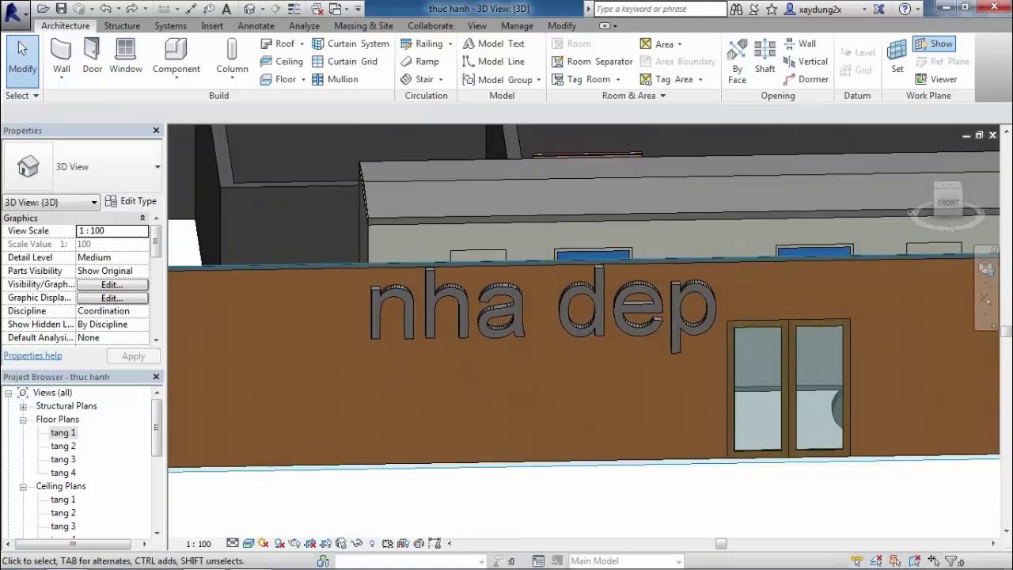